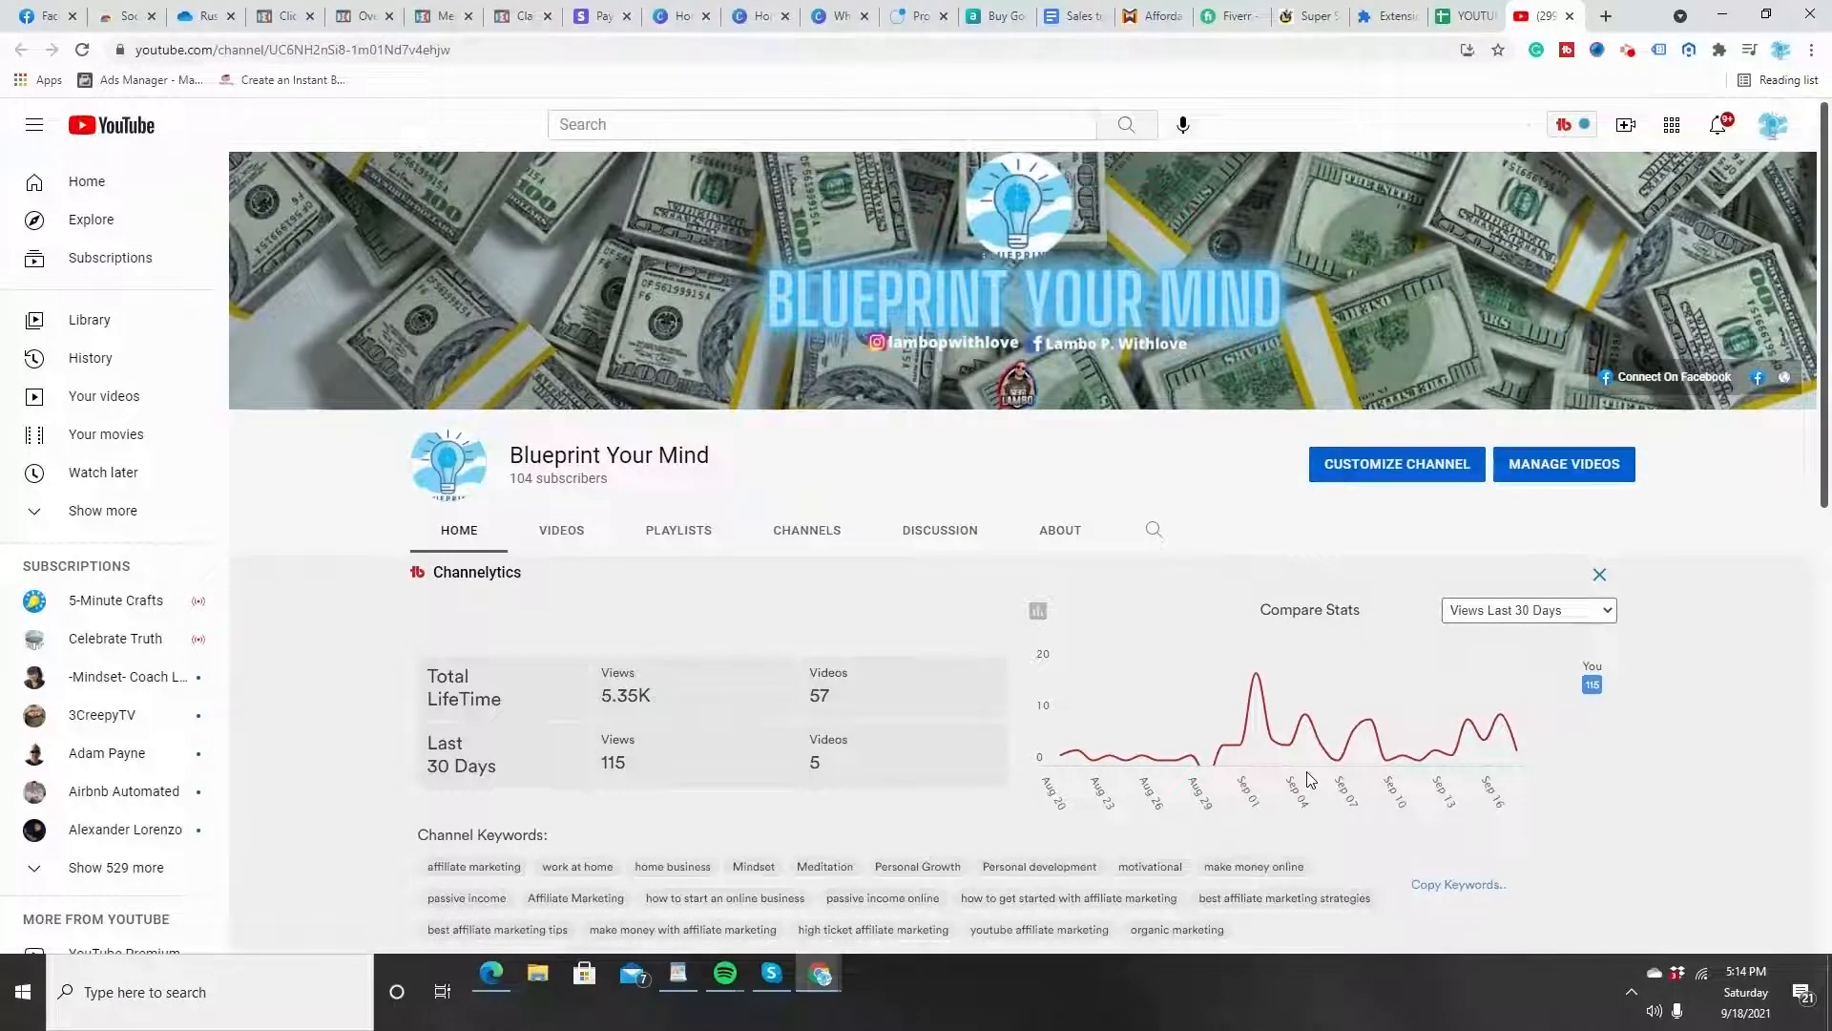
Check the TubeBuddy licence type on the channel page and open the YouTube Studio channel dashboard
mouse_move(1299, 733)
click(1558, 131)
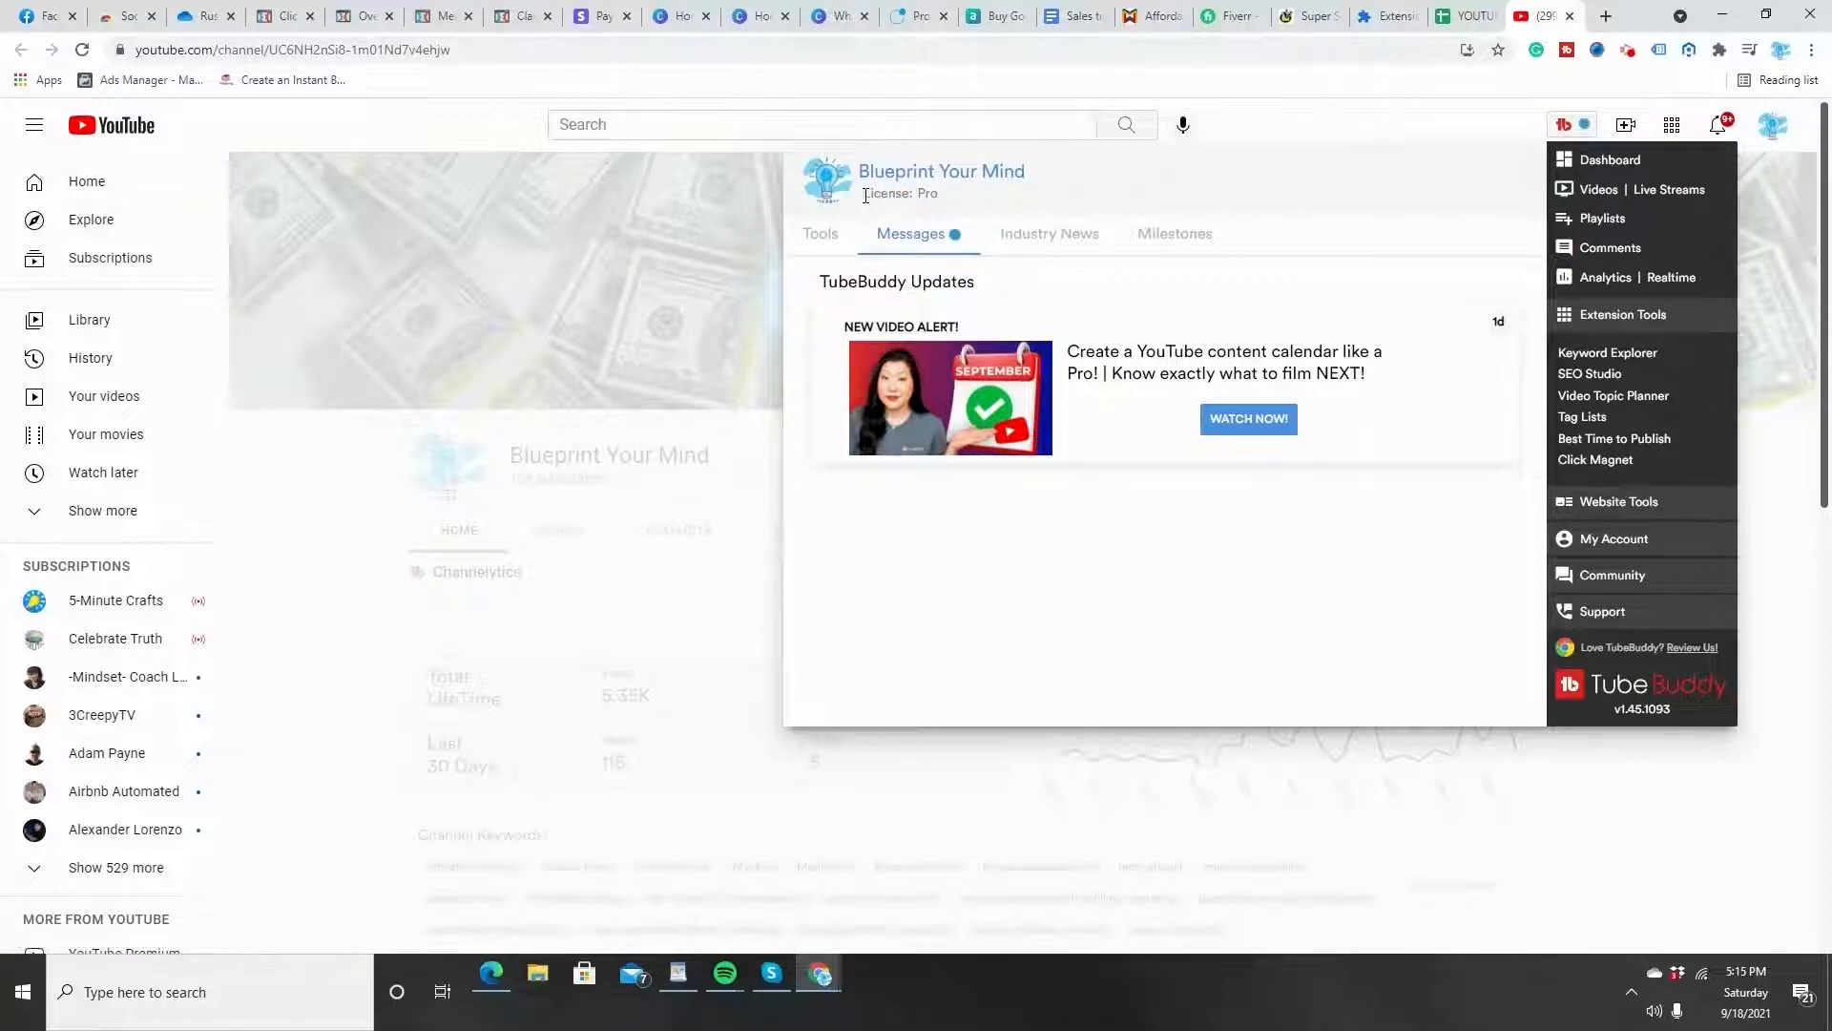
drag(865, 194, 983, 198)
click(1372, 219)
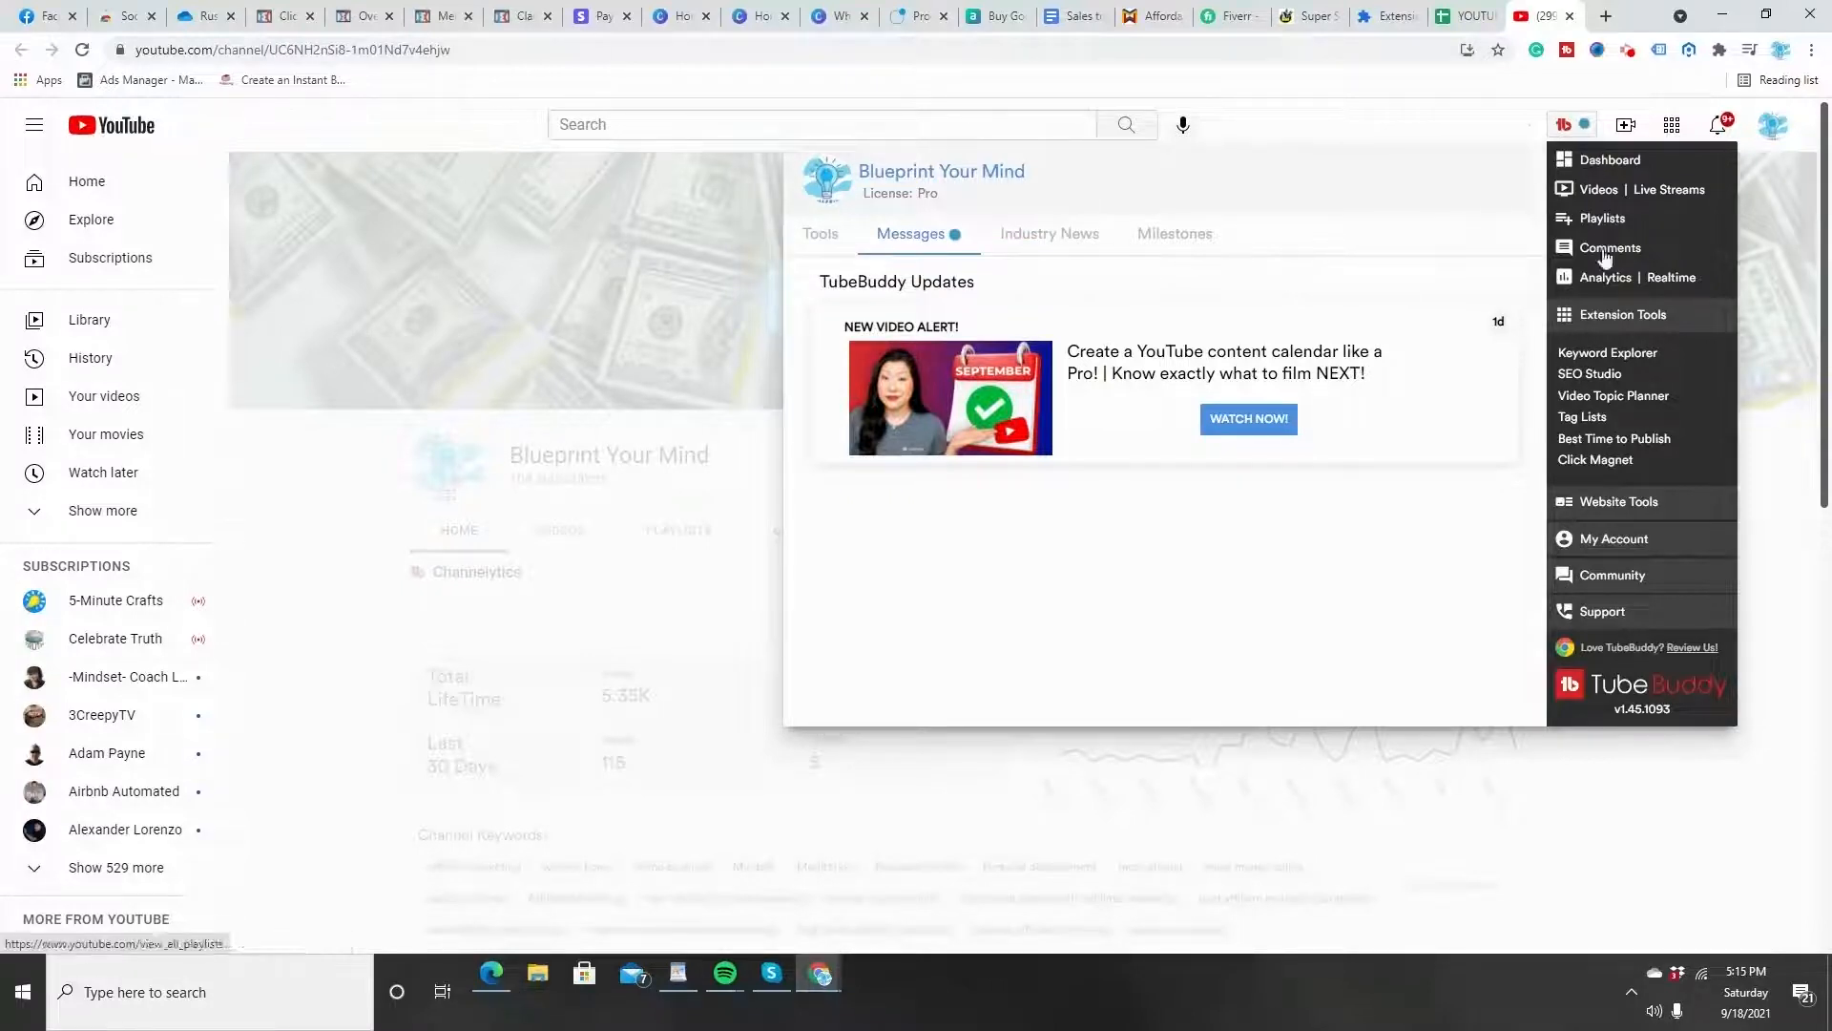
click(1610, 162)
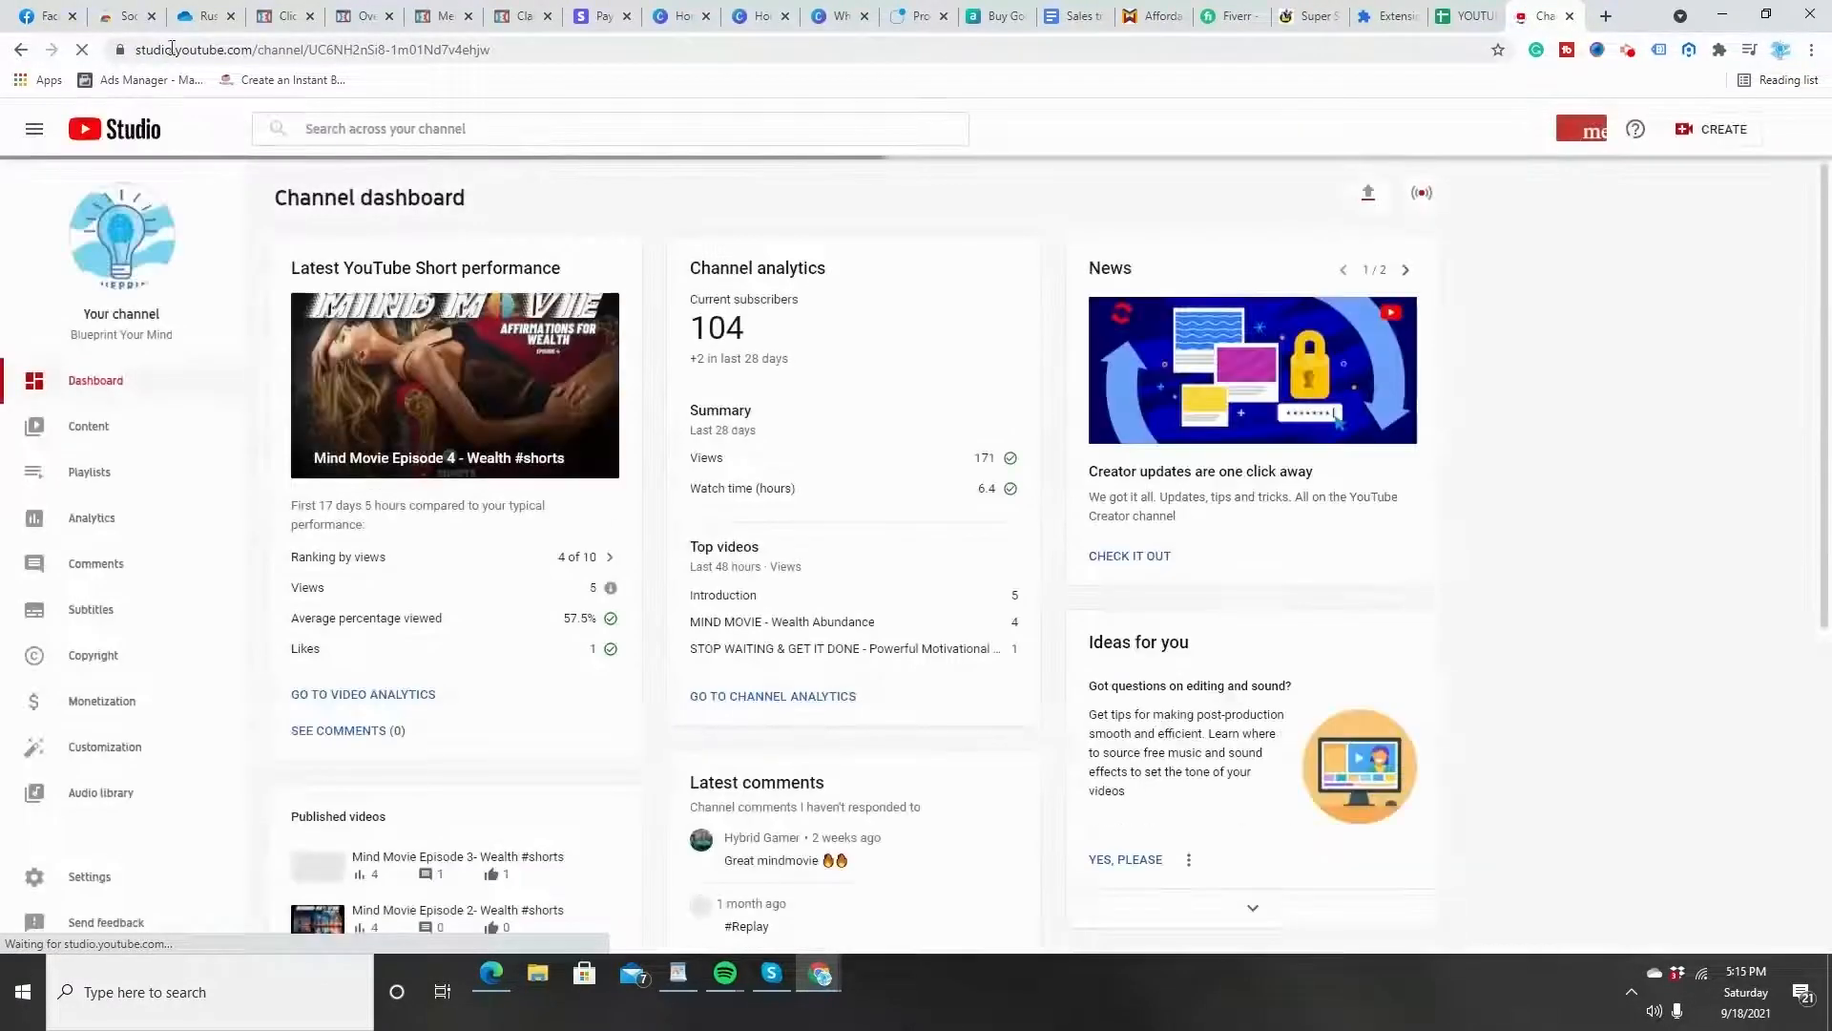
Launch TubeBuddy's Keyword Explorer from the channel dashboard
click(1592, 134)
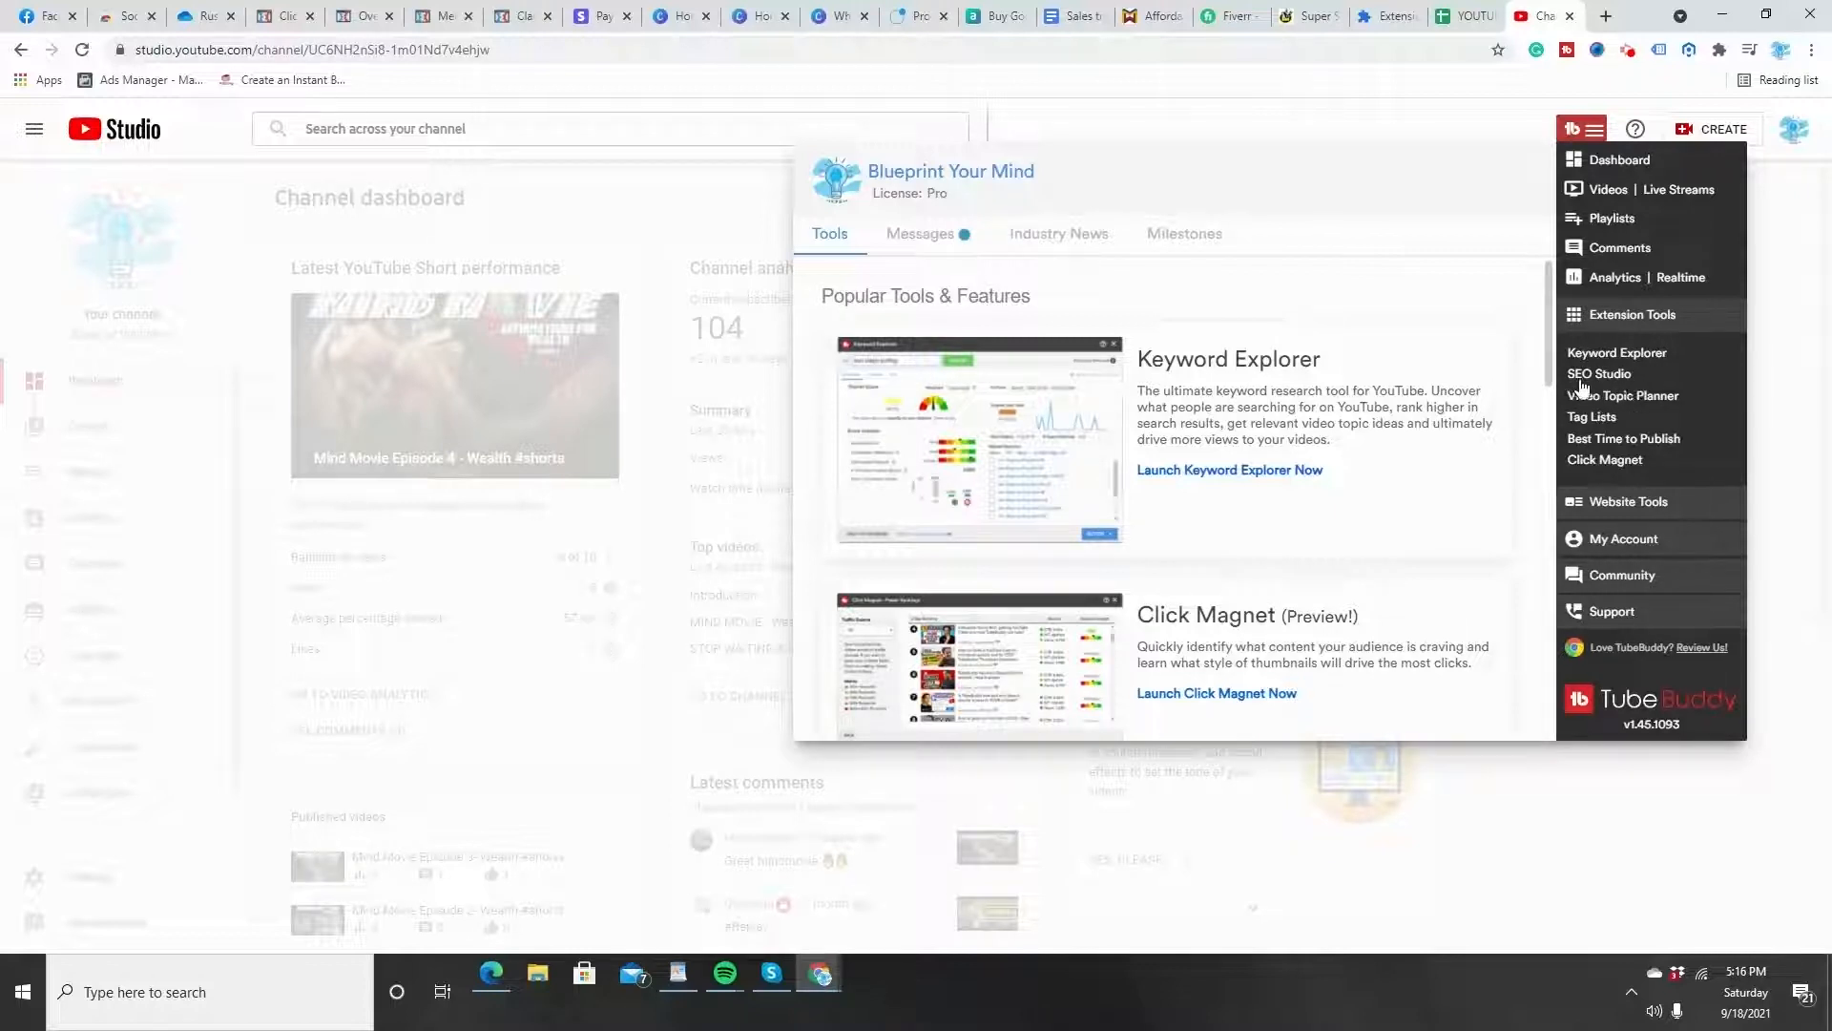
click(1634, 355)
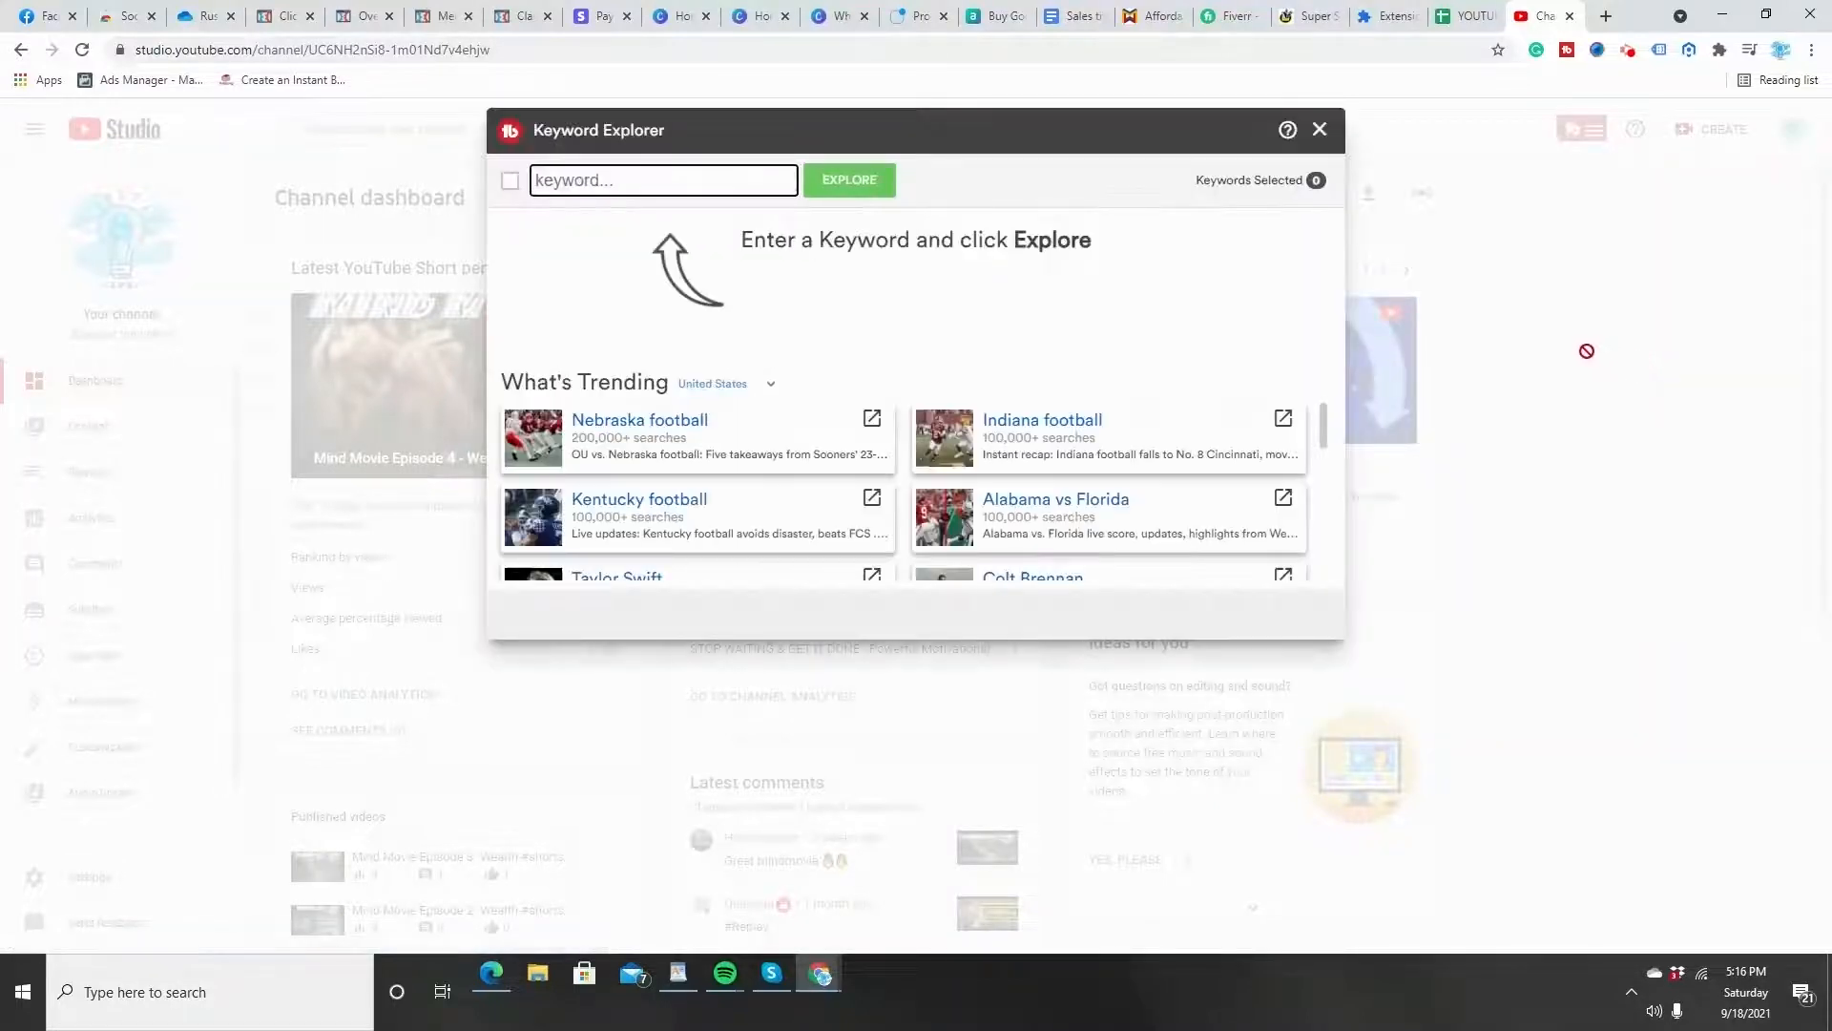
click(1628, 50)
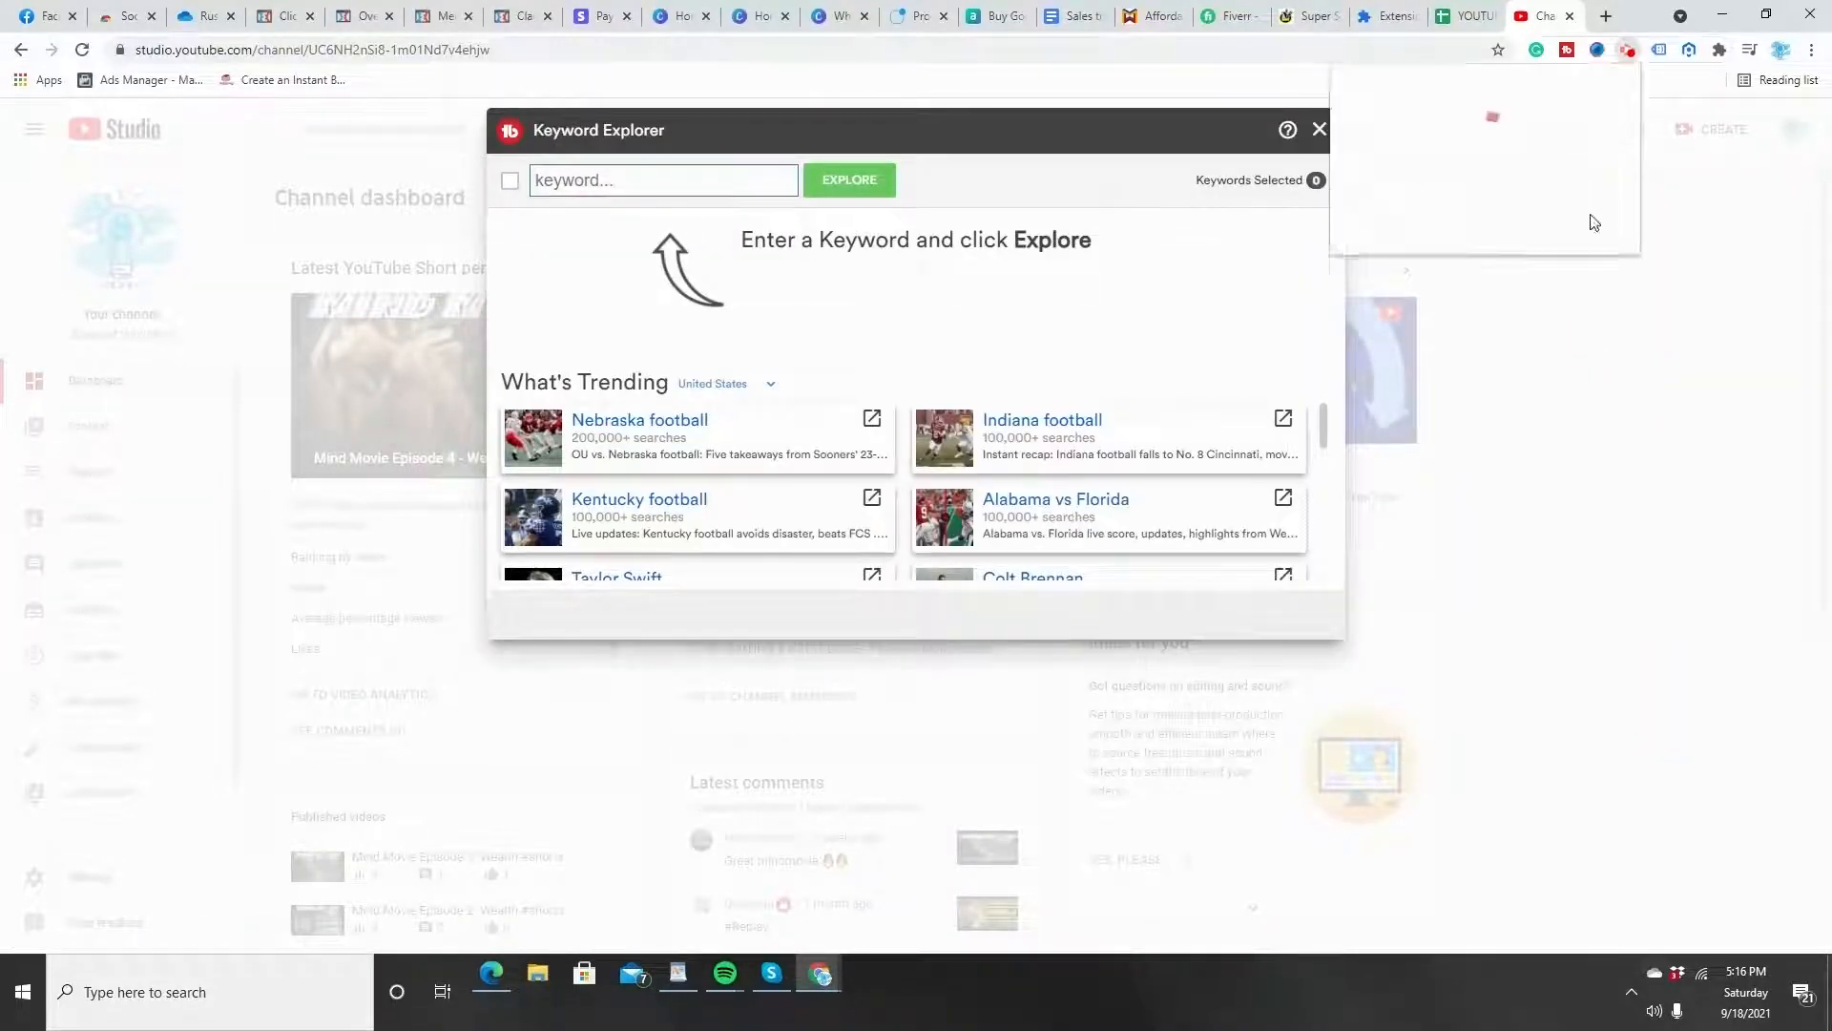
click(1539, 321)
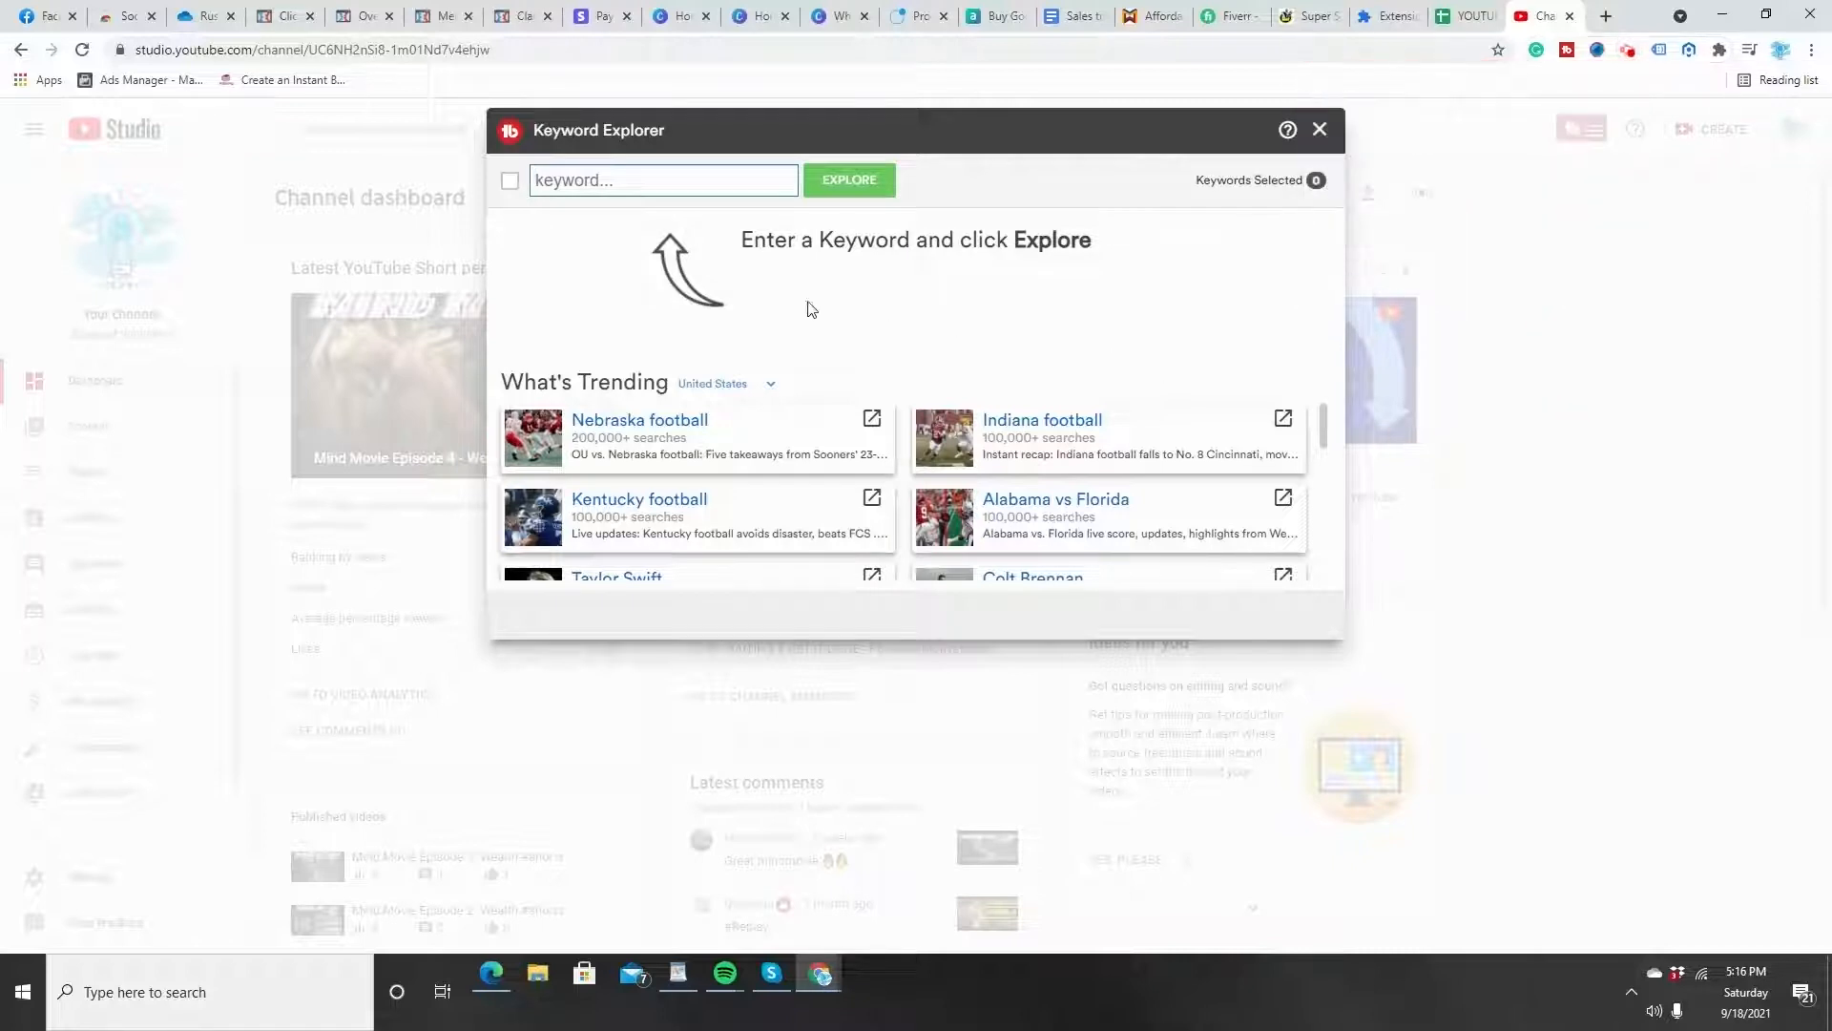
Explore the suggested keyword "how to meditate for beginners at home" in Keyword Explorer
click(651, 177)
text(Hiw to)
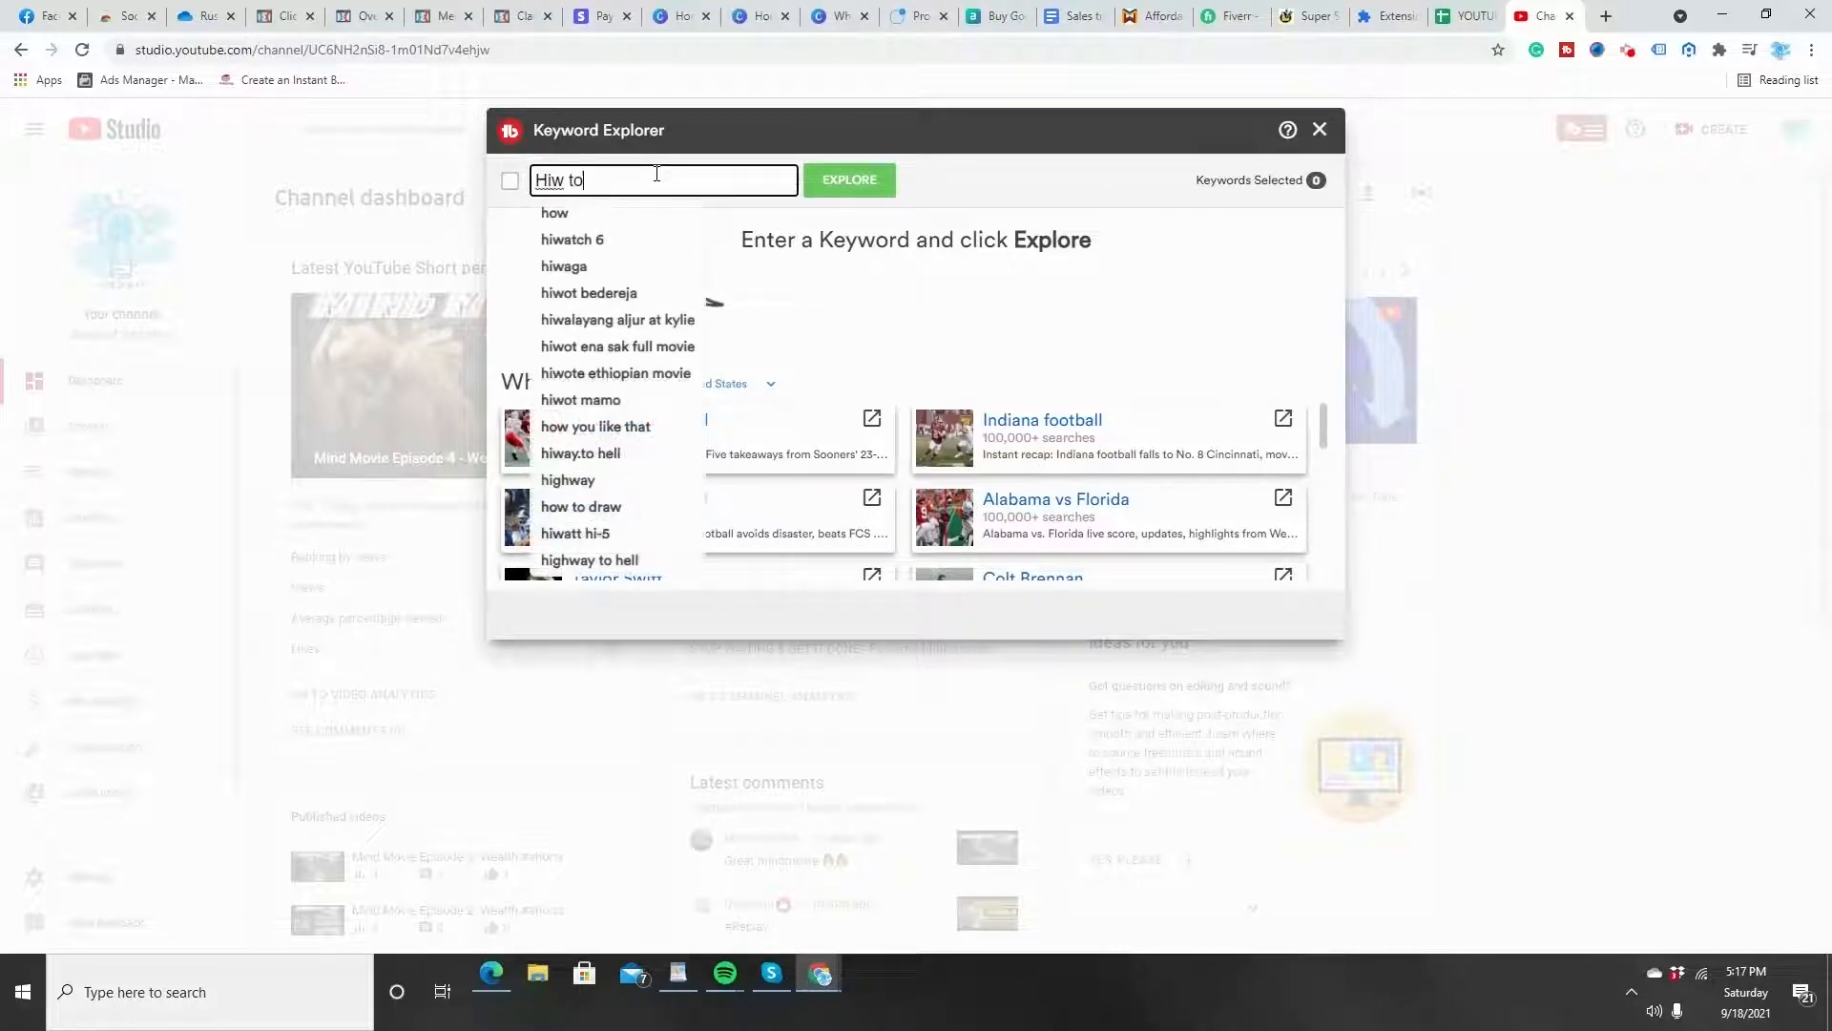
key(BackSpace)
key(BackSpace)
key(BackSpace)
key(BackSpace)
key(BackSpace)
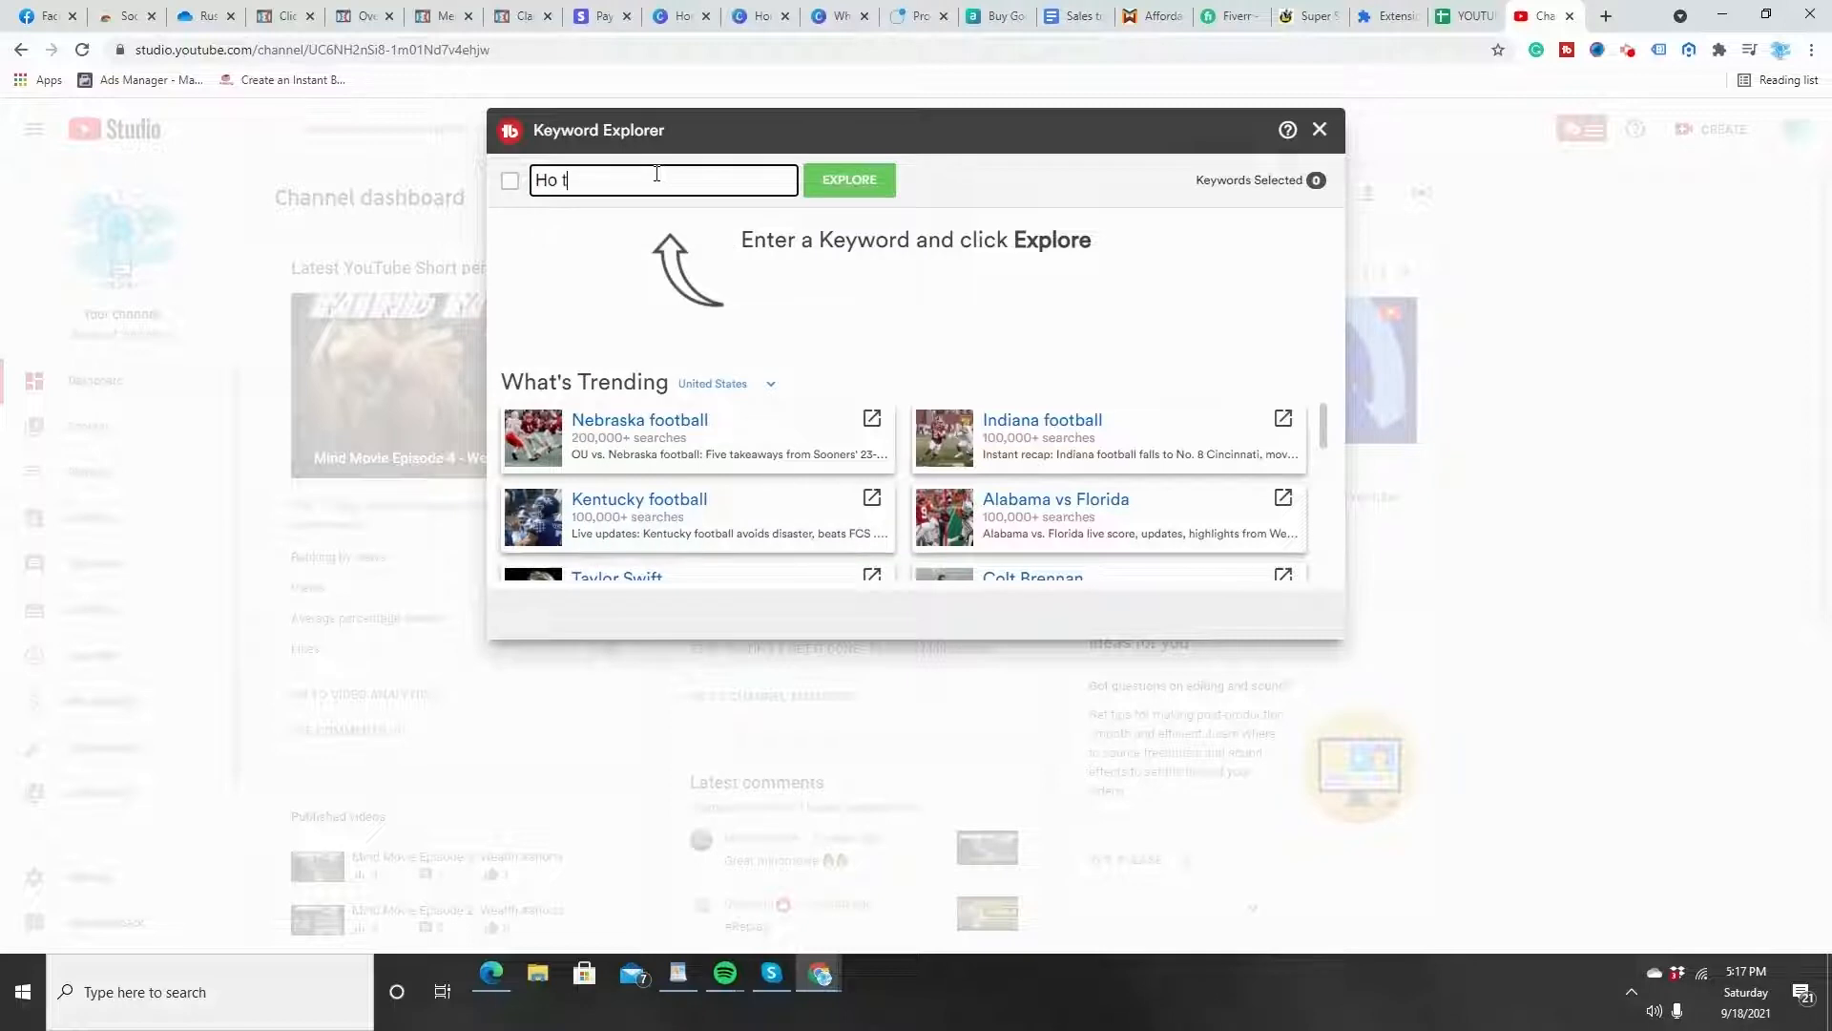
text(o)
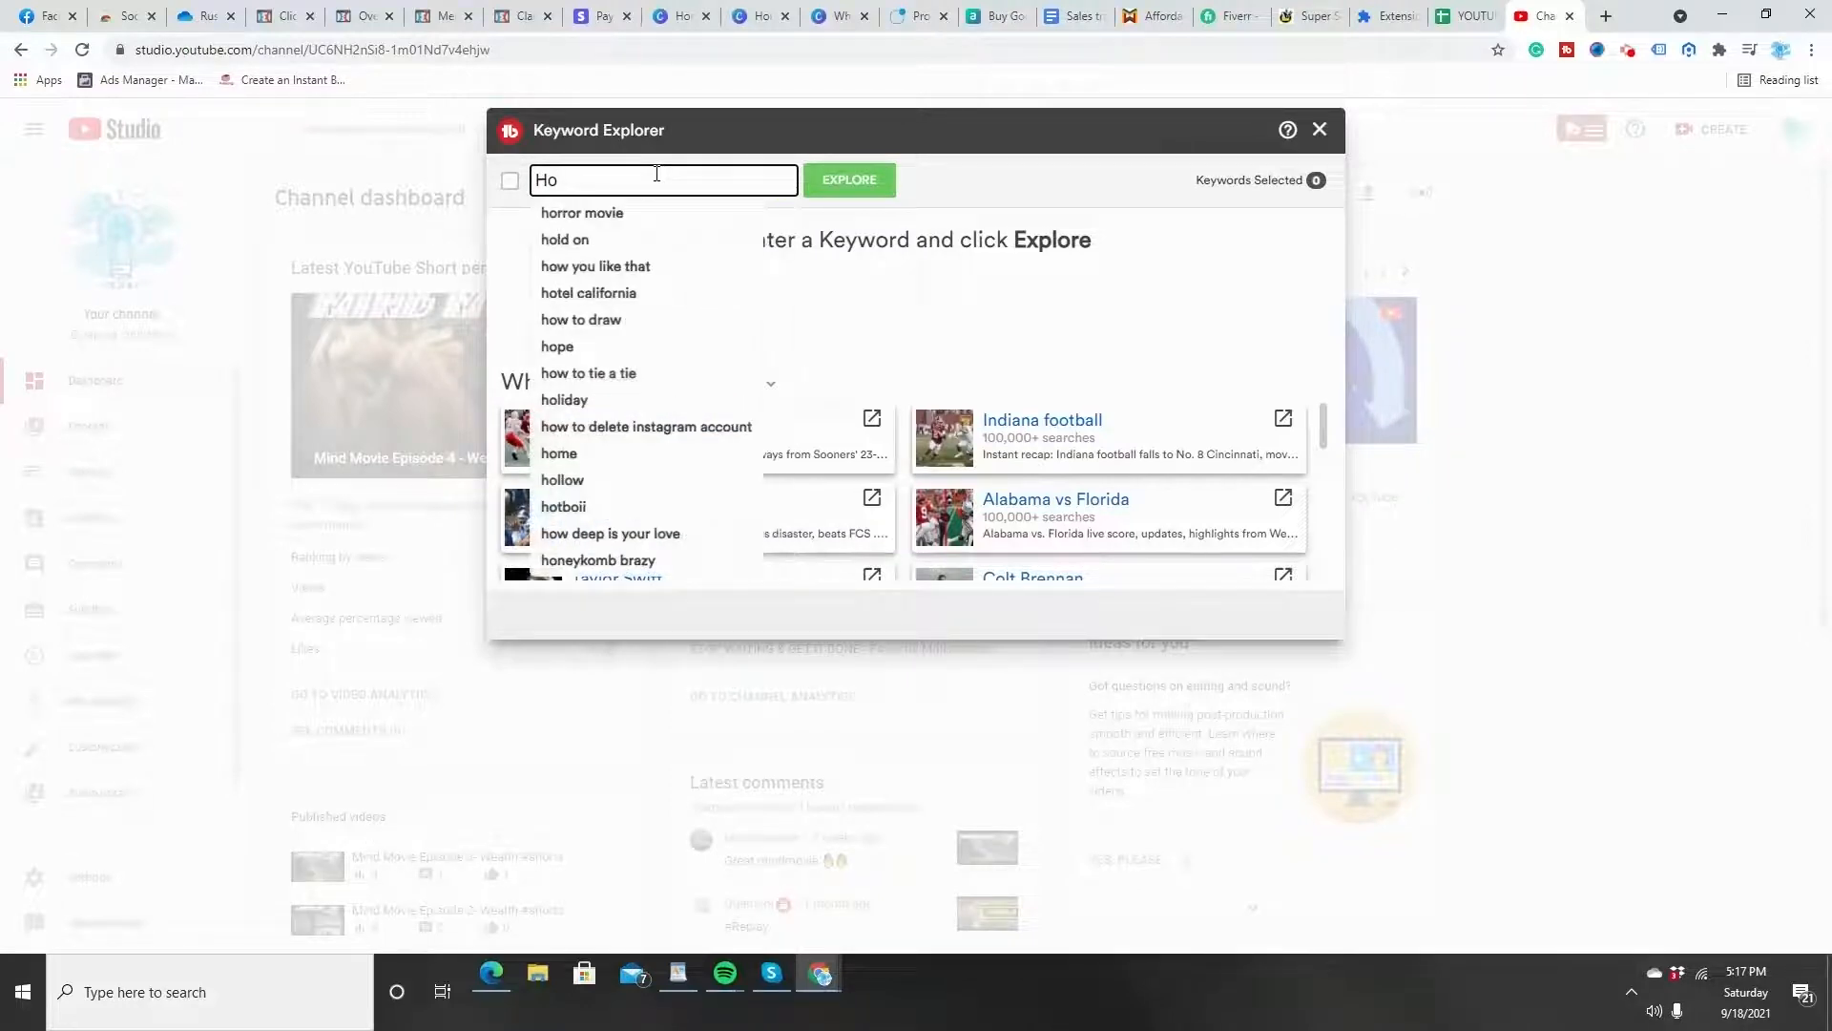
text(w to)
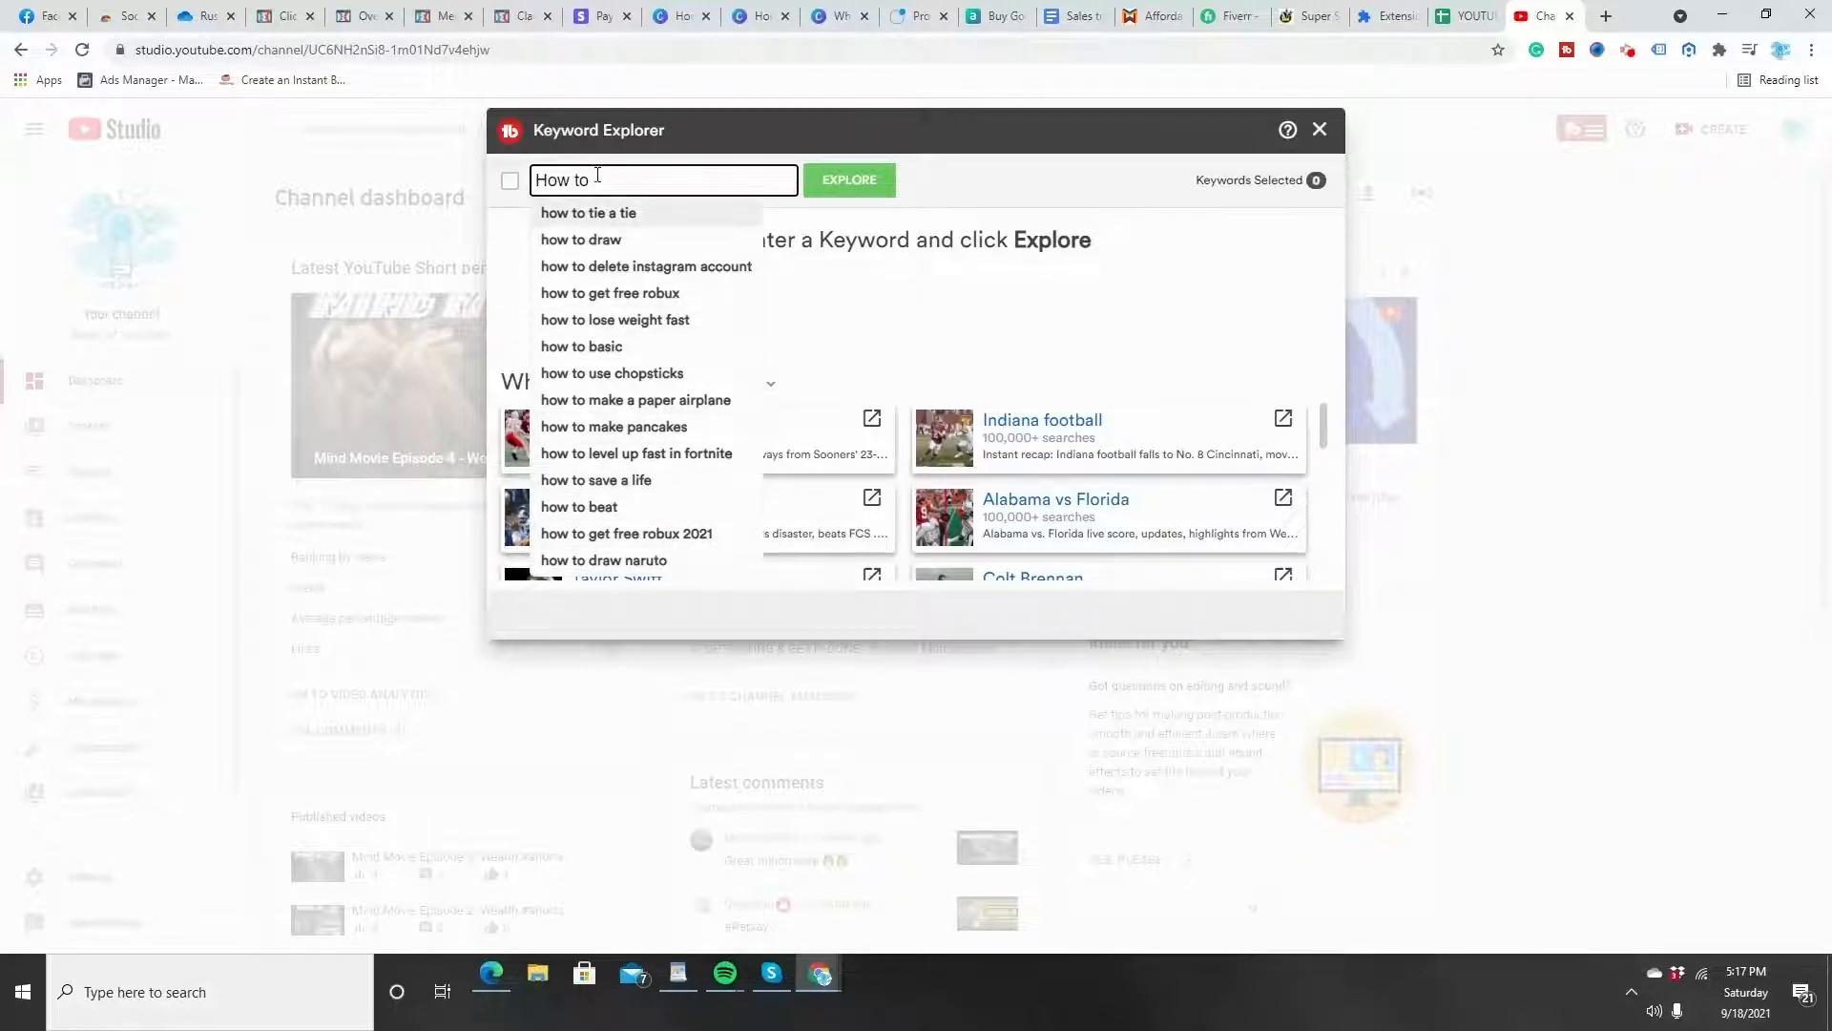
text(mediat)
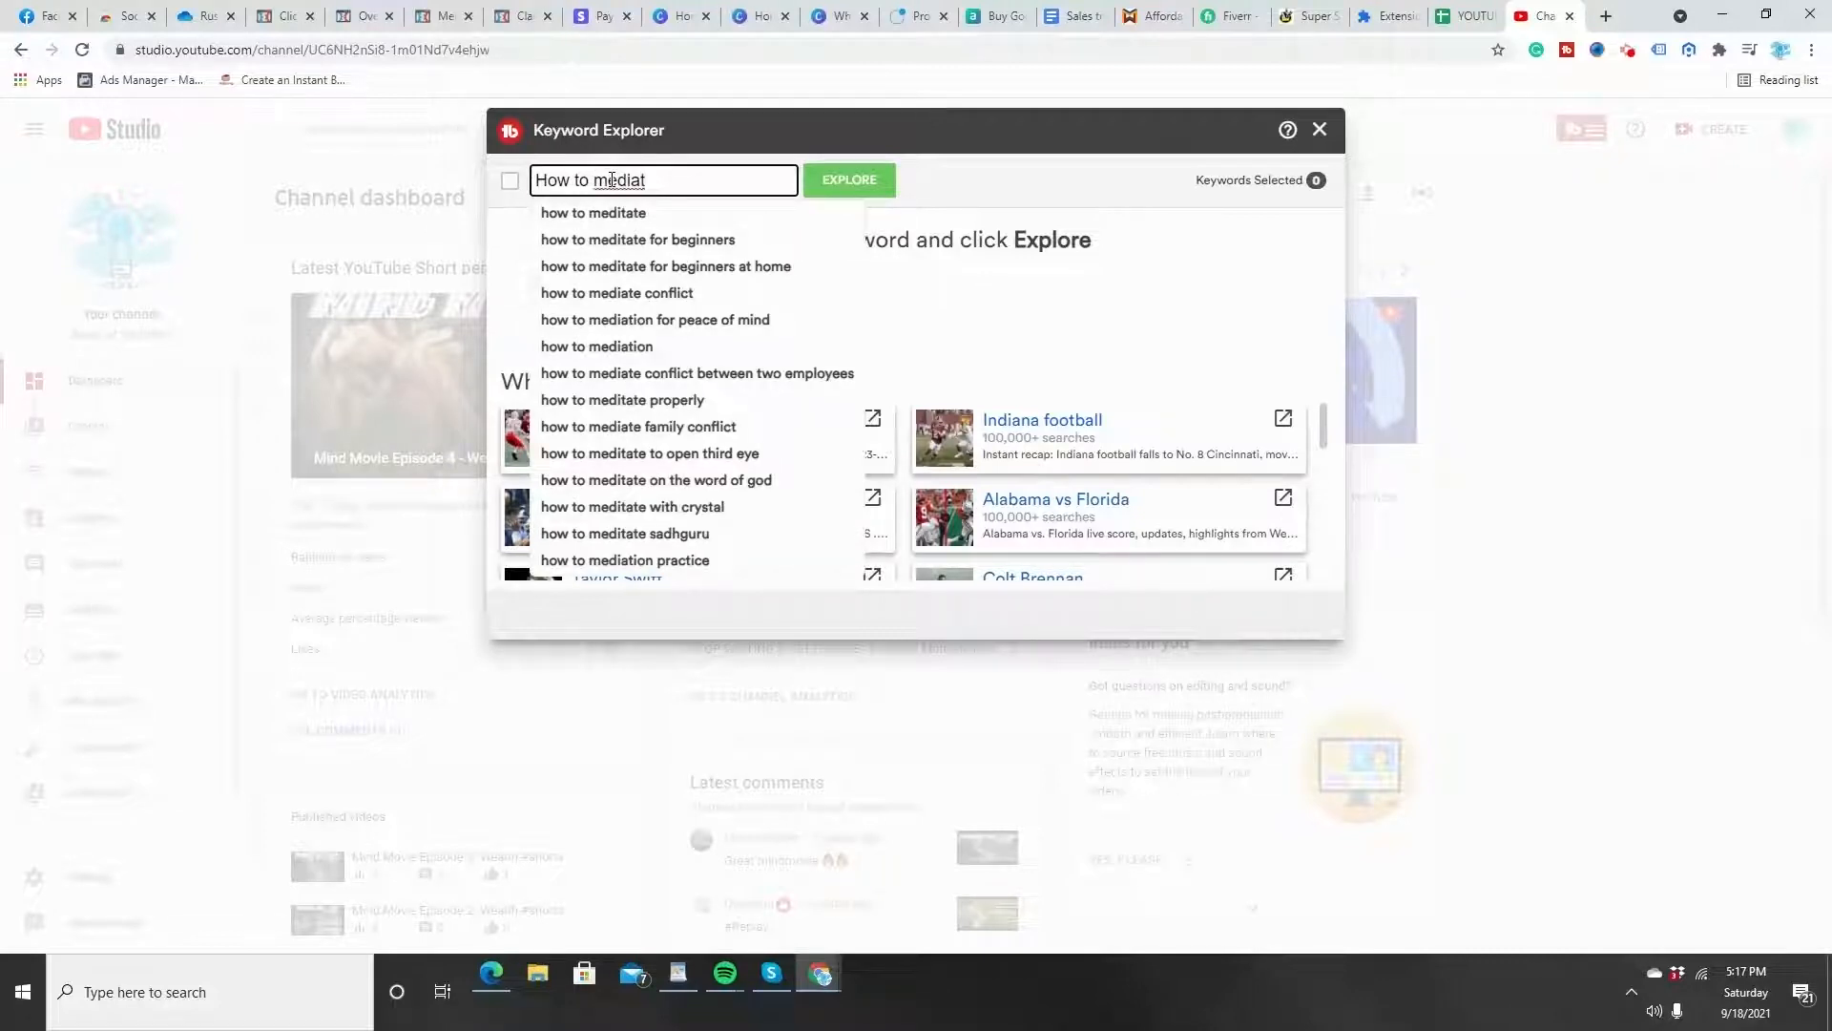
click(668, 268)
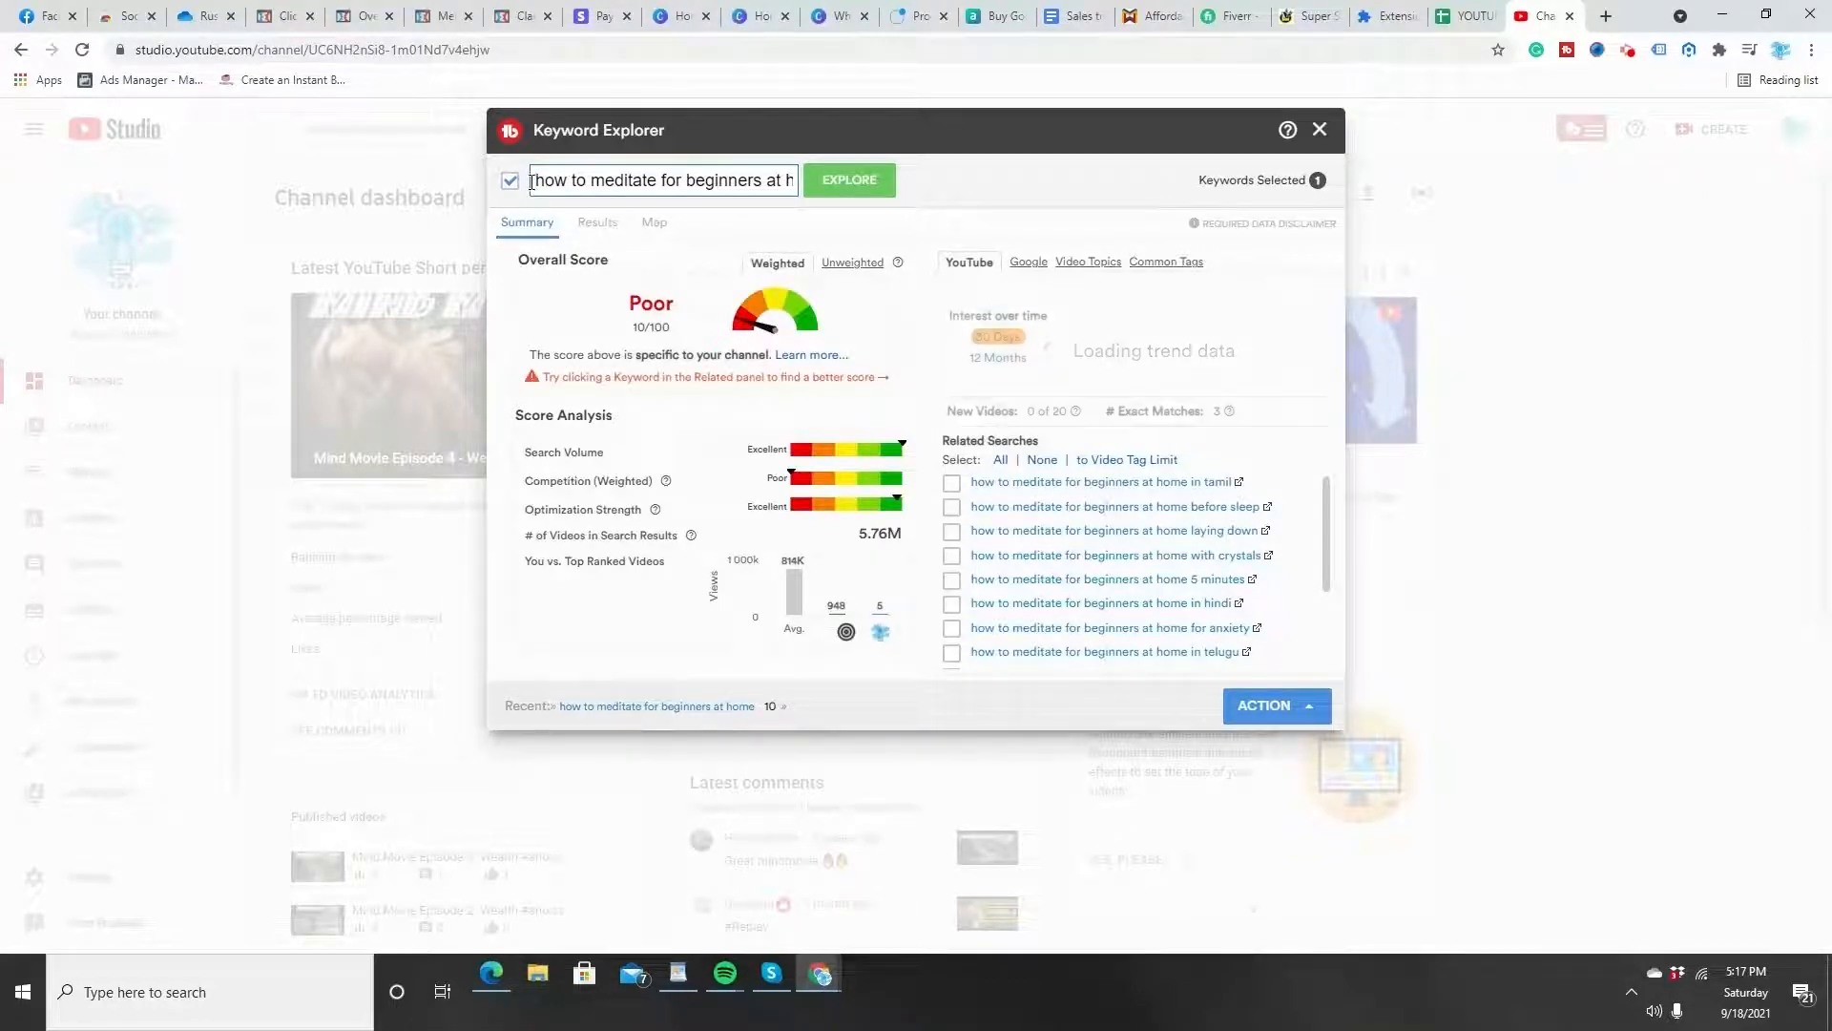
Examine the keyword's interest over time, overall score, search volume, competition and number of videos in search results
drag(534, 180, 839, 200)
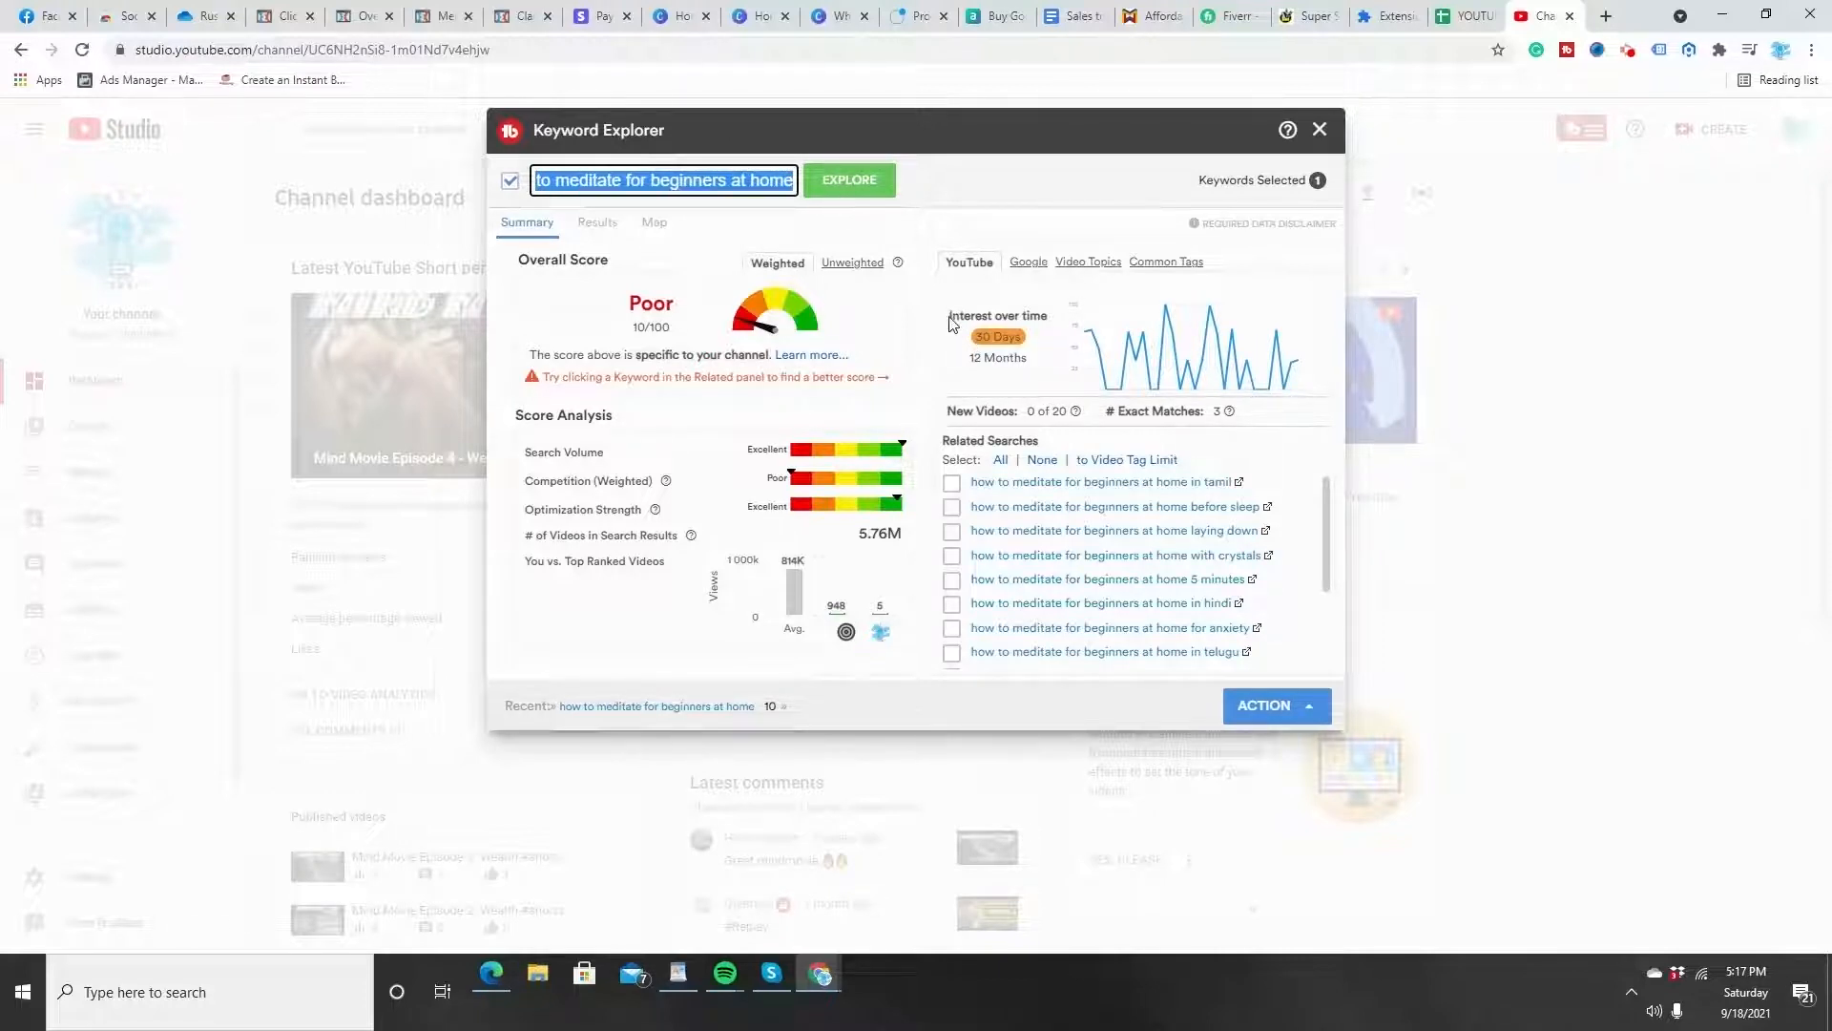
drag(949, 317, 1054, 310)
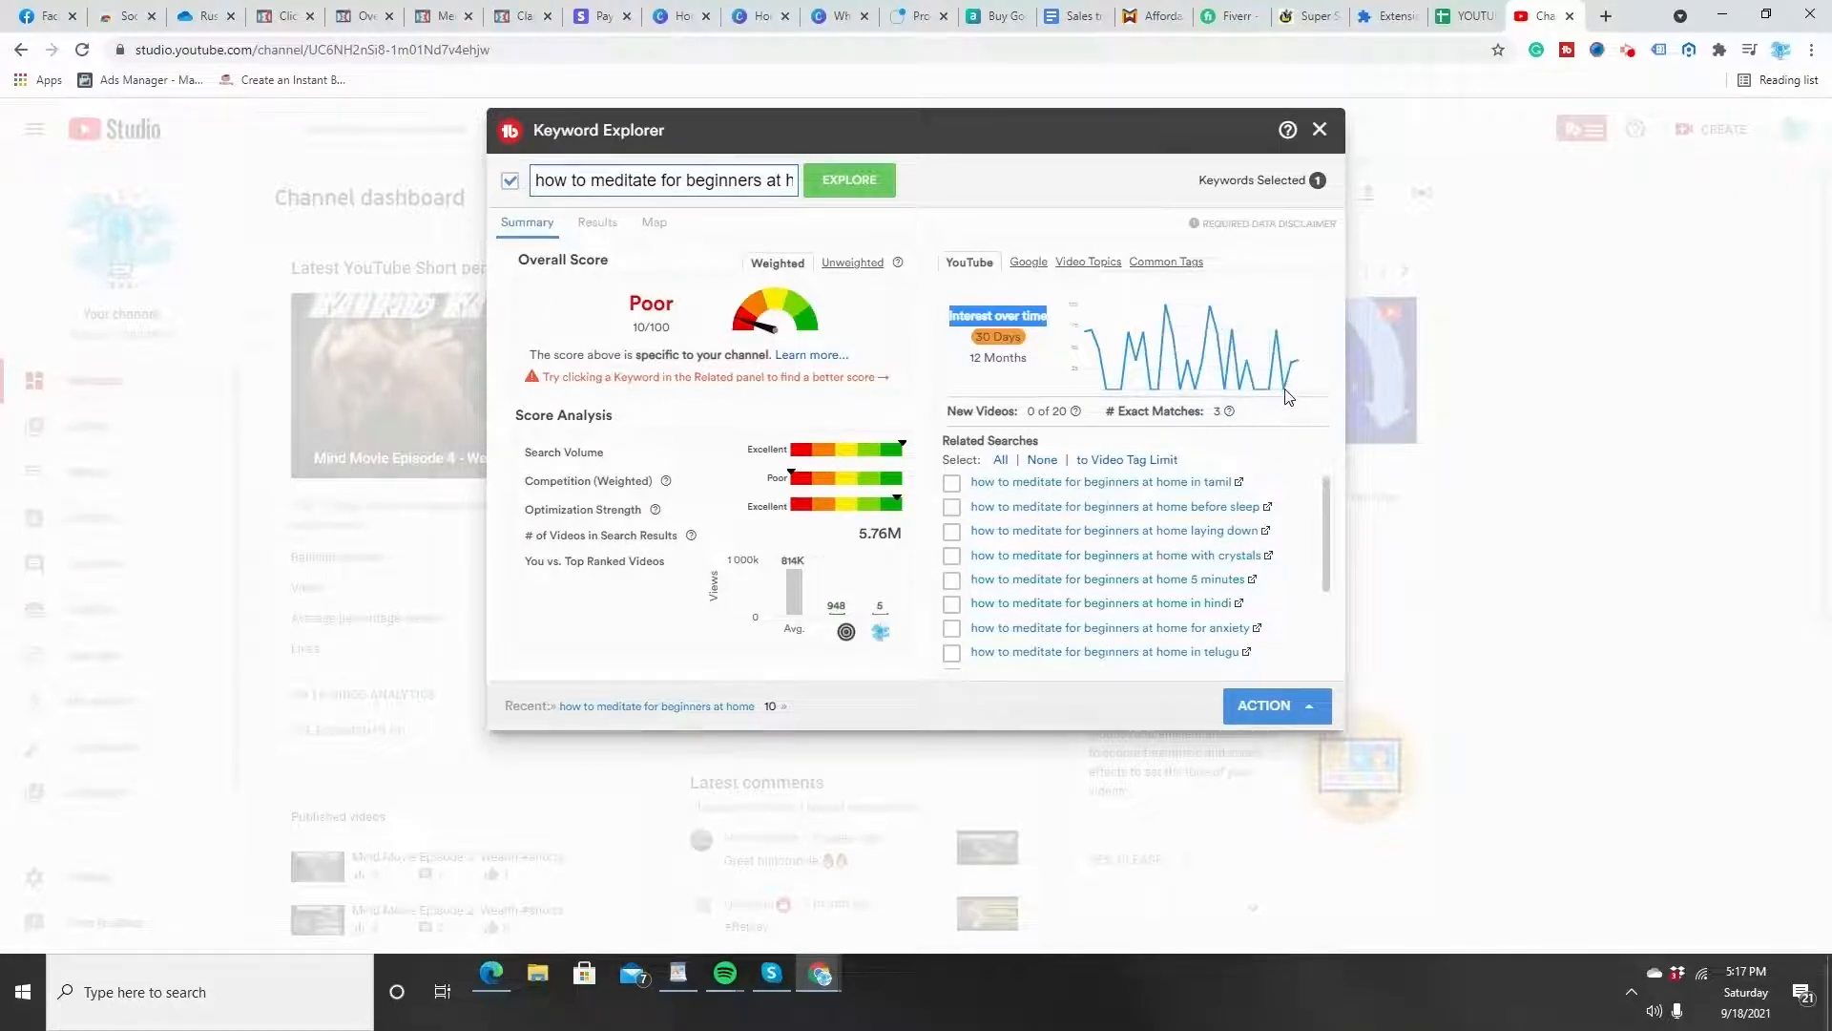
mouse_move(1299, 363)
drag(628, 306, 680, 306)
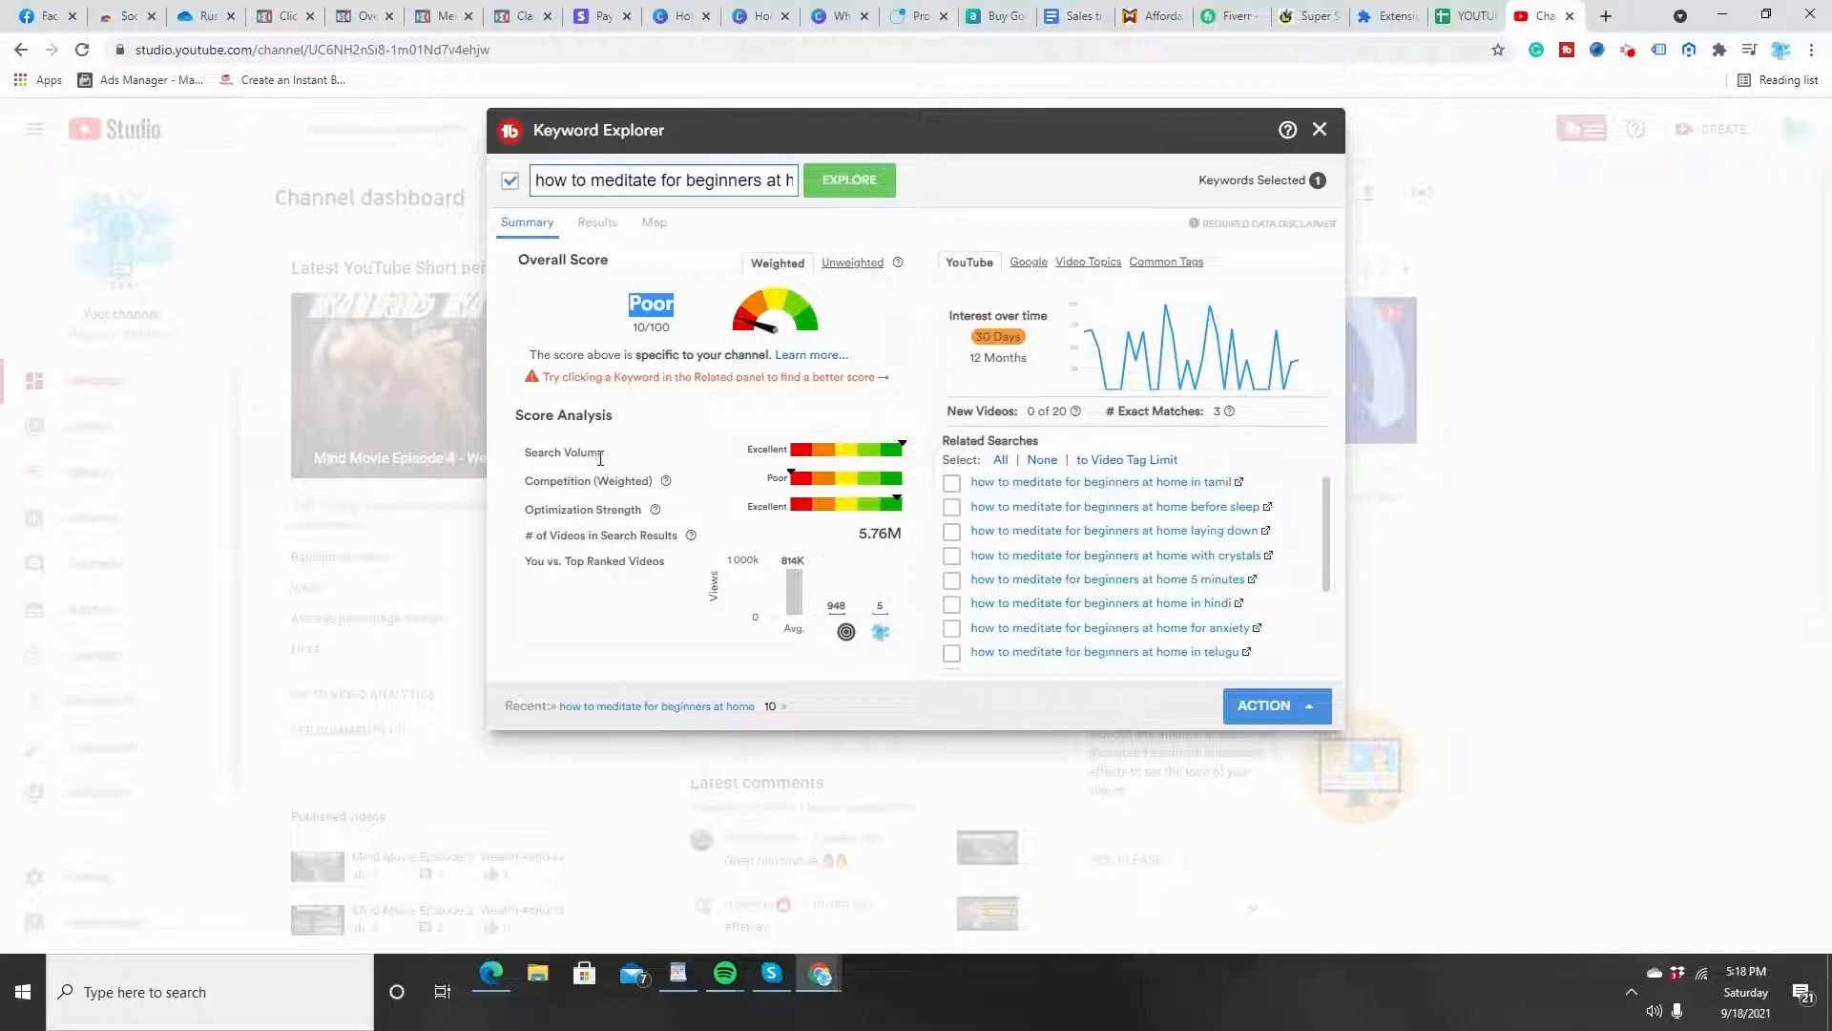
drag(605, 454, 527, 458)
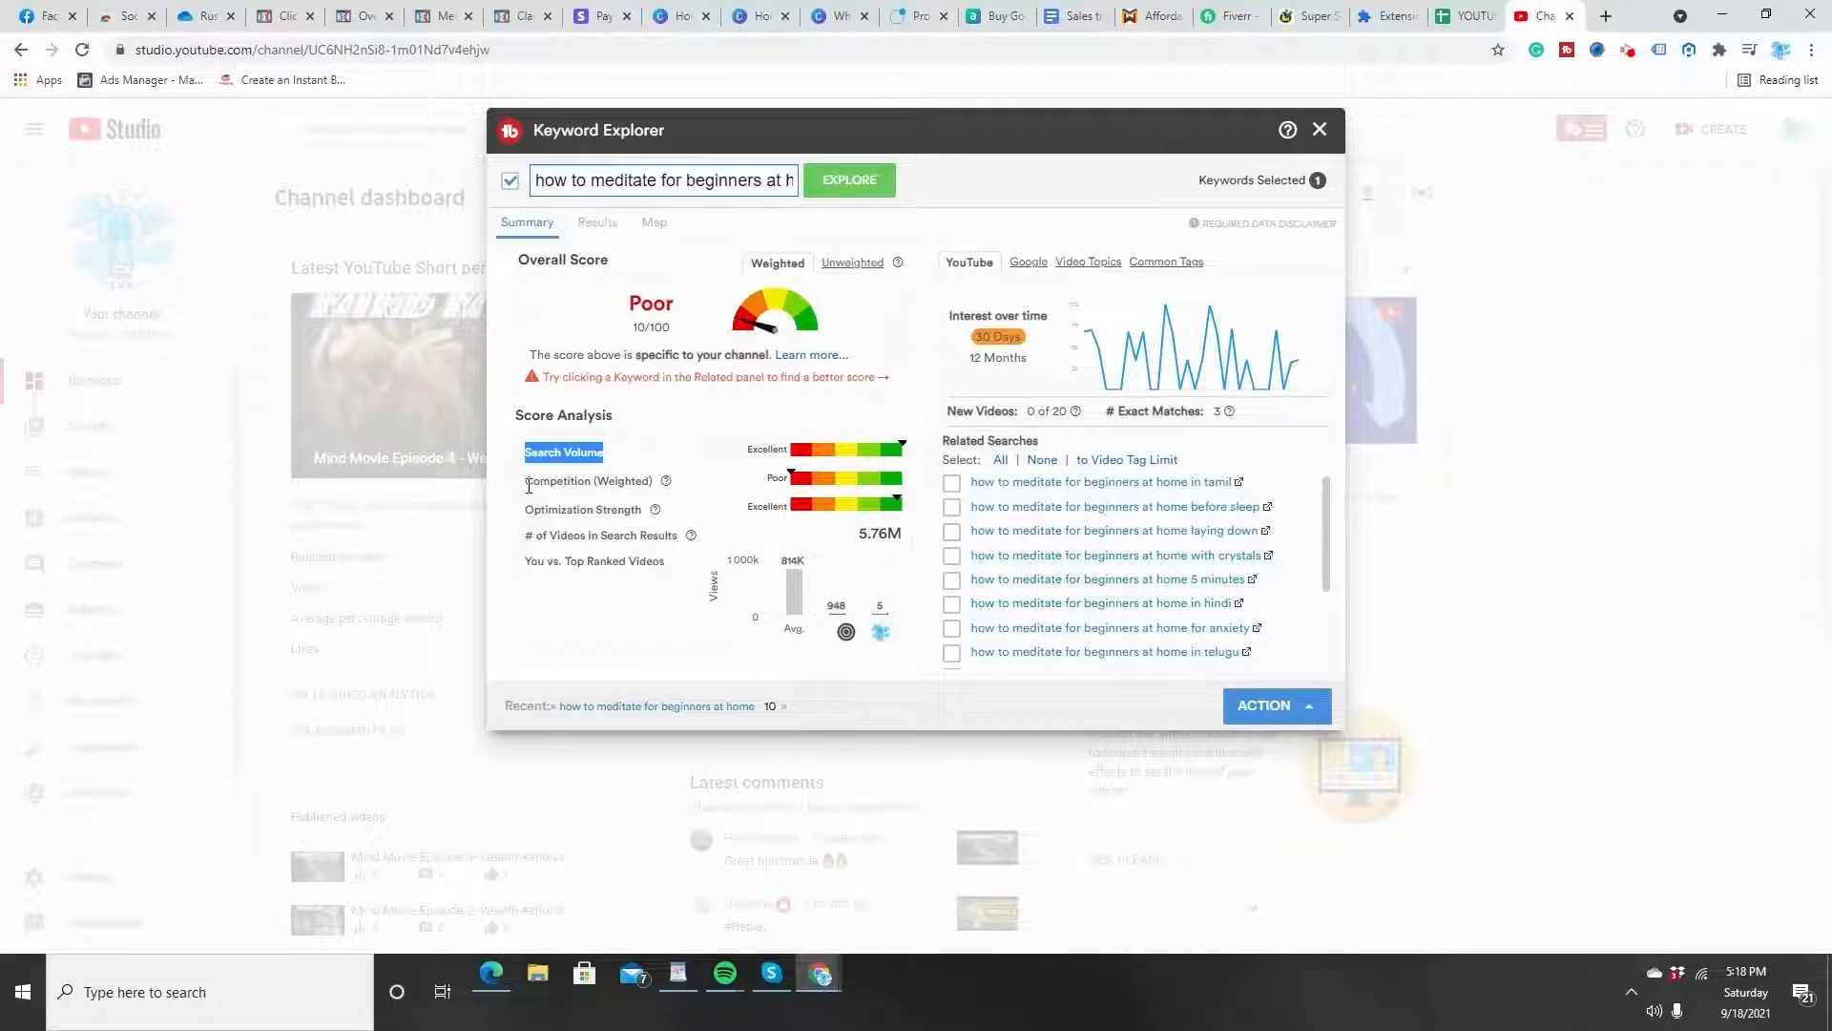
drag(529, 486, 596, 485)
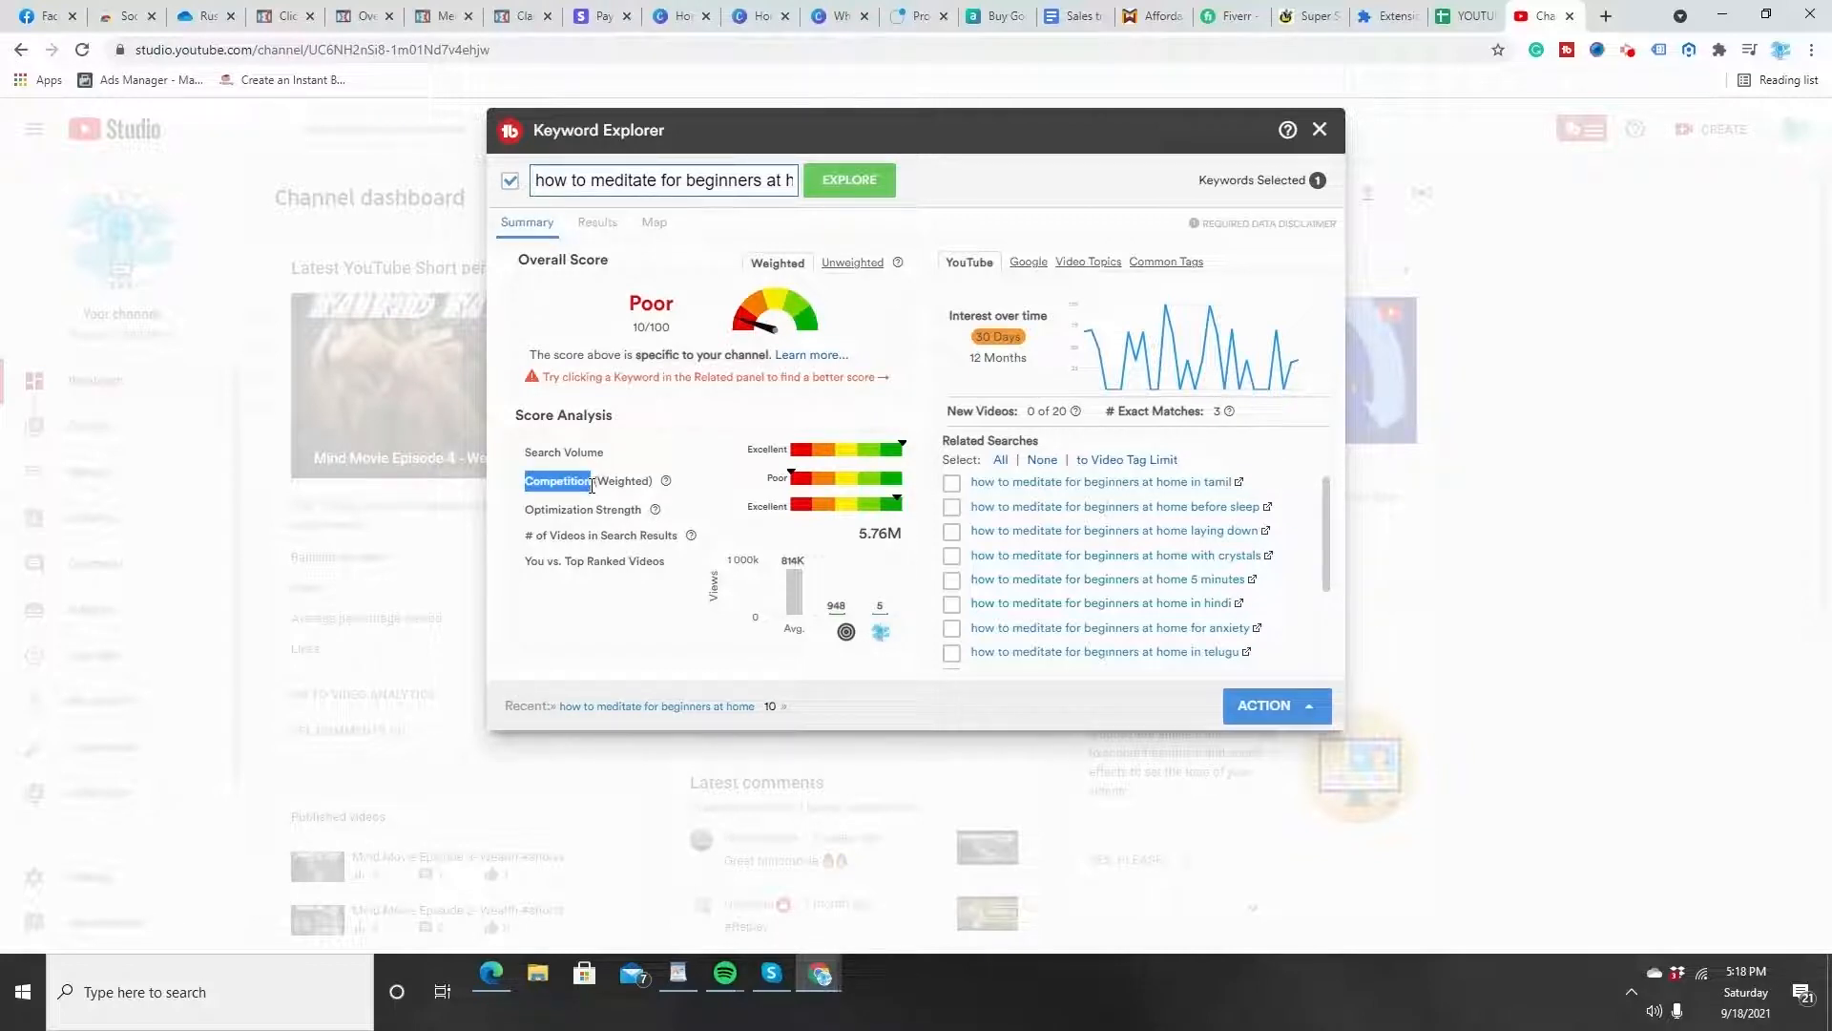
click(754, 451)
double_click(788, 458)
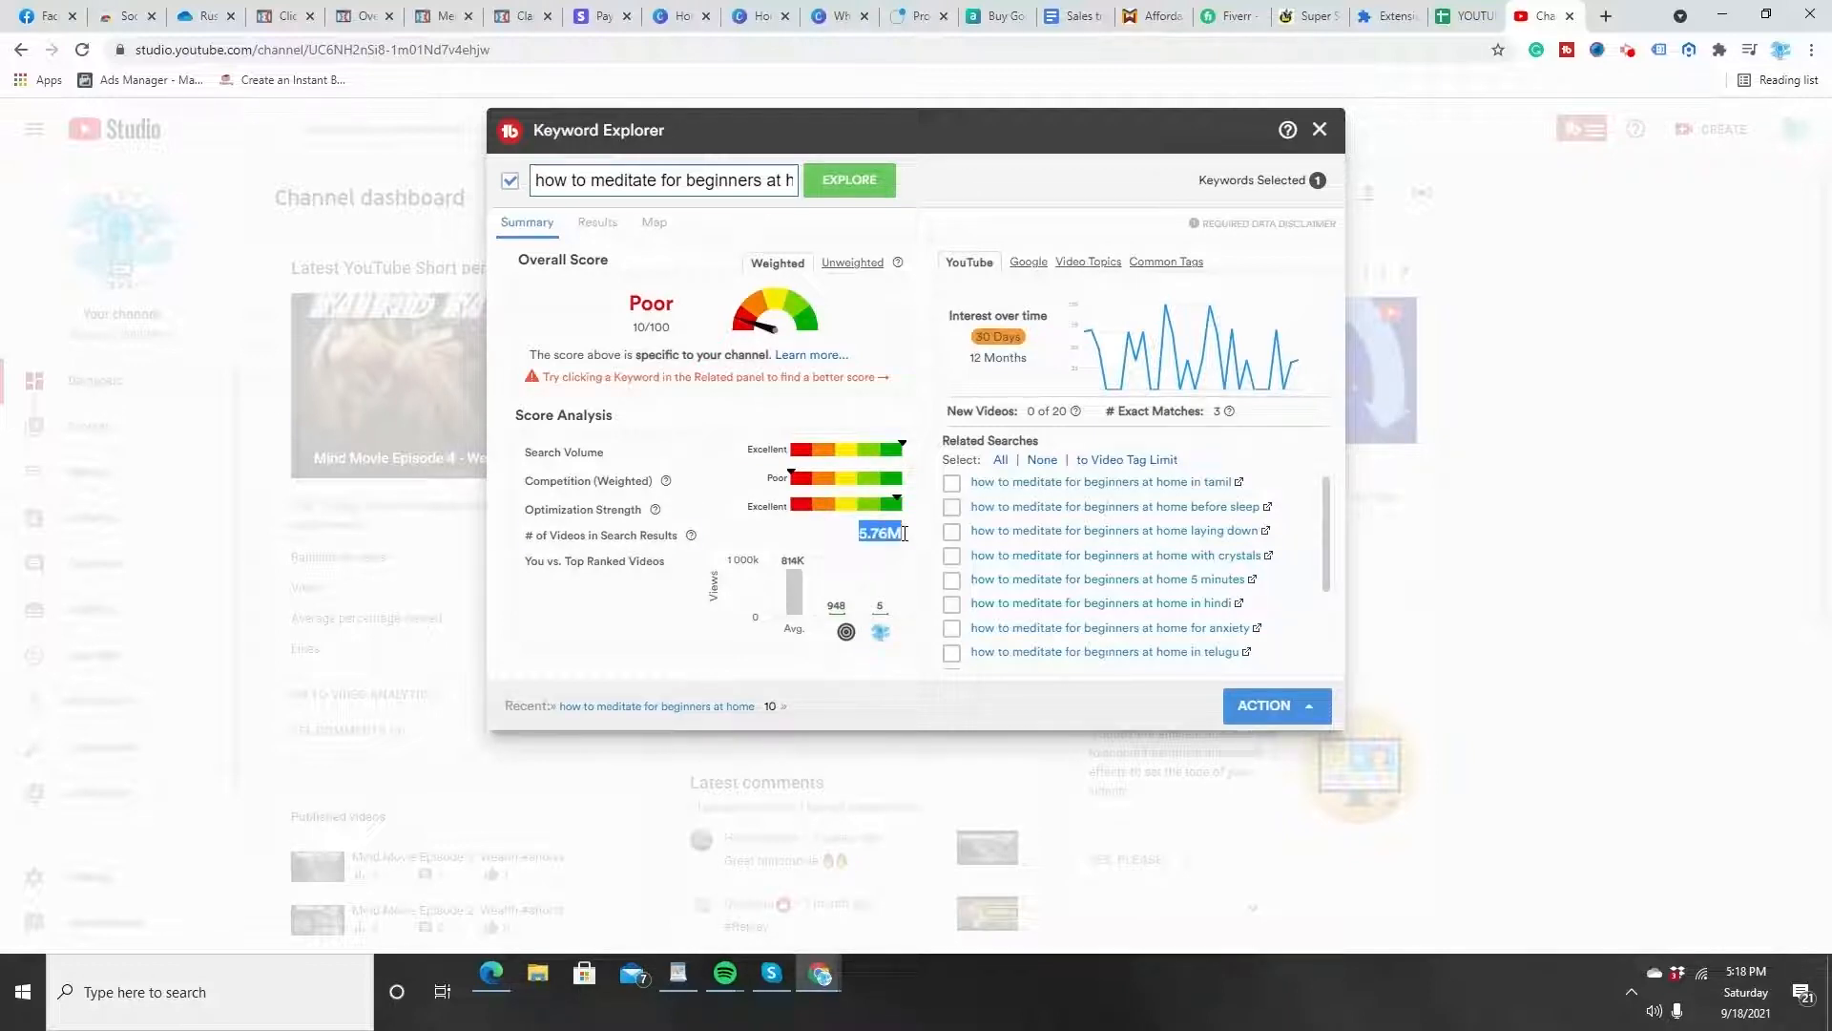
triple_click(863, 535)
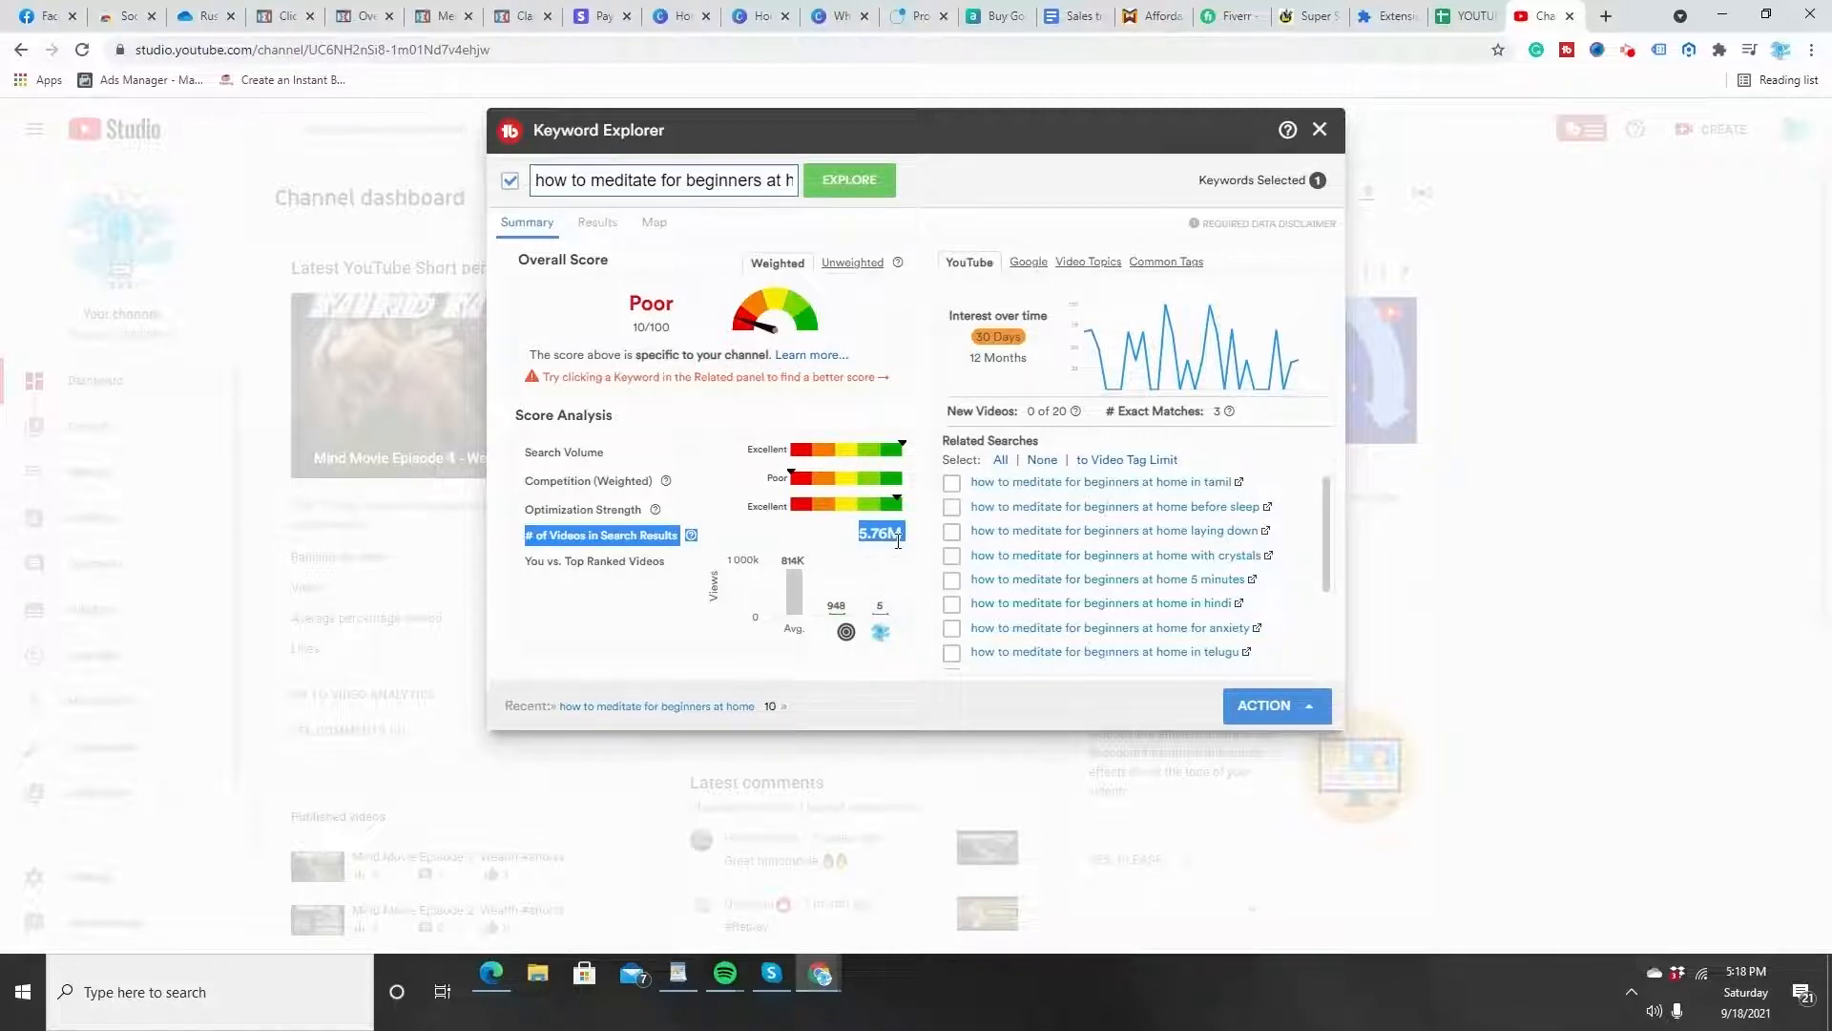
Extend the keyword to "how to meditate for beginners at home in 2021" and explore it
triple_click(539, 179)
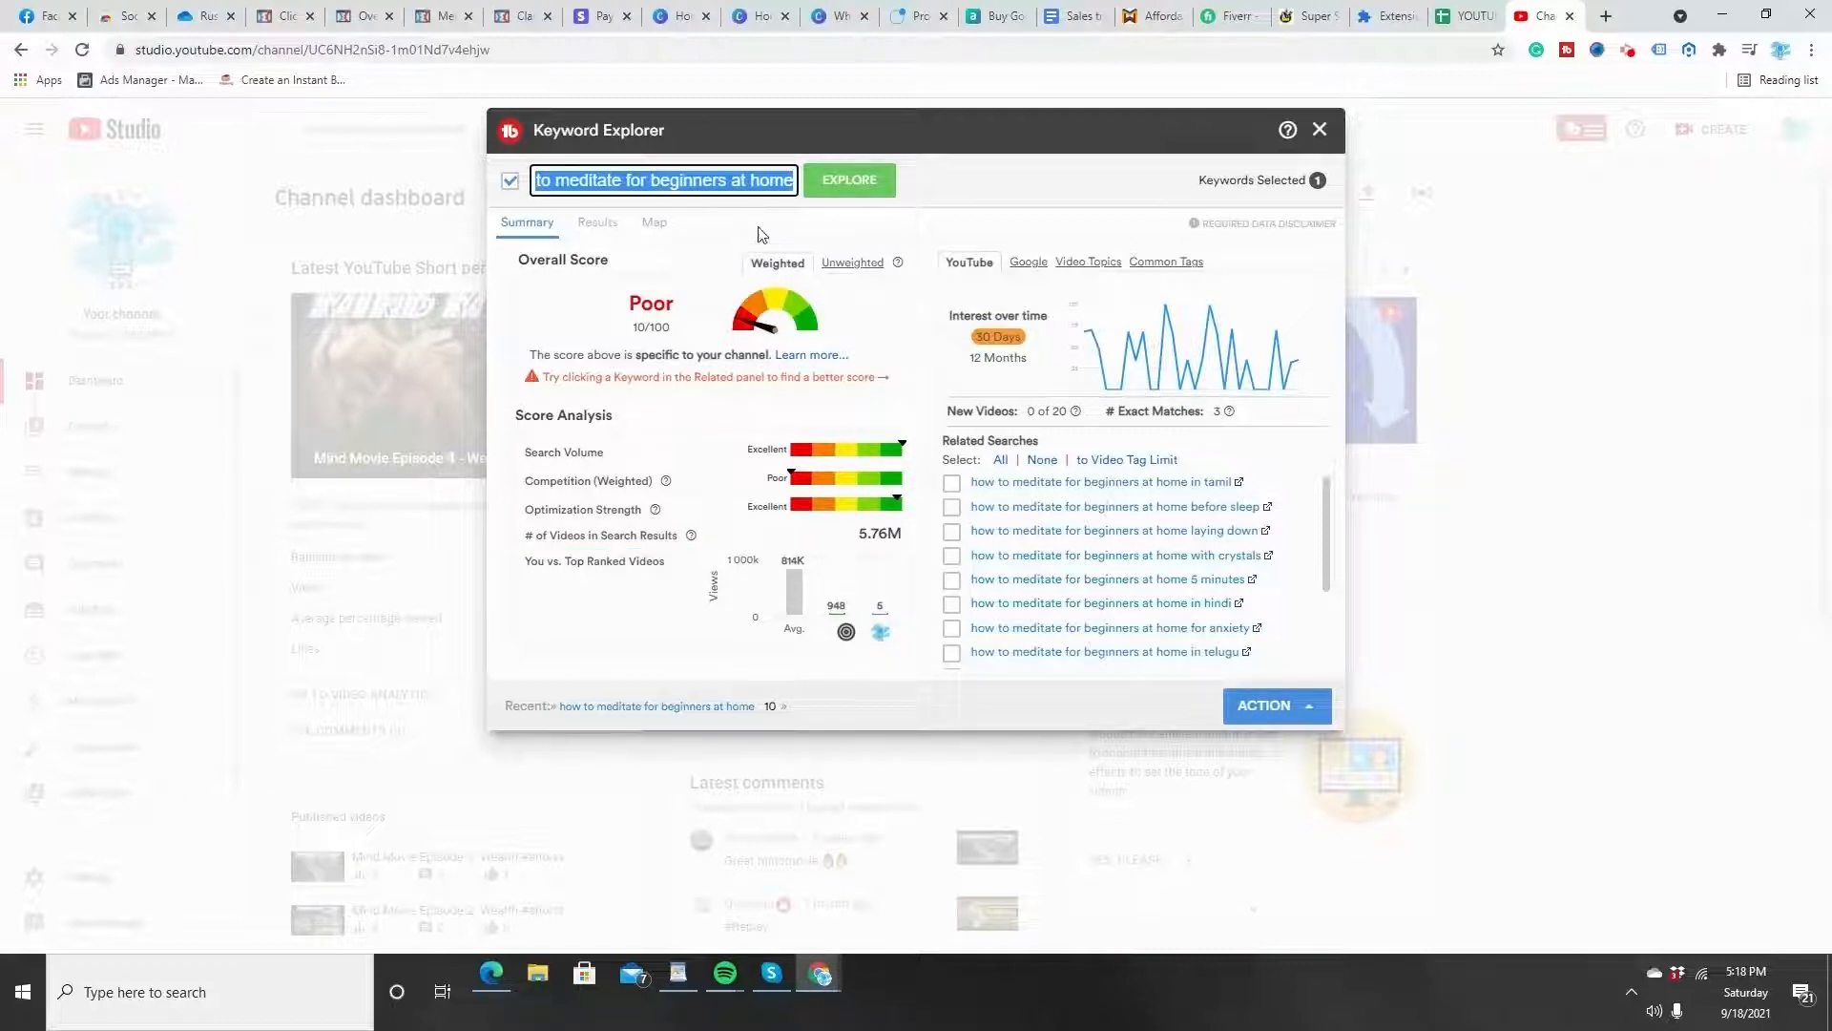
click(792, 186)
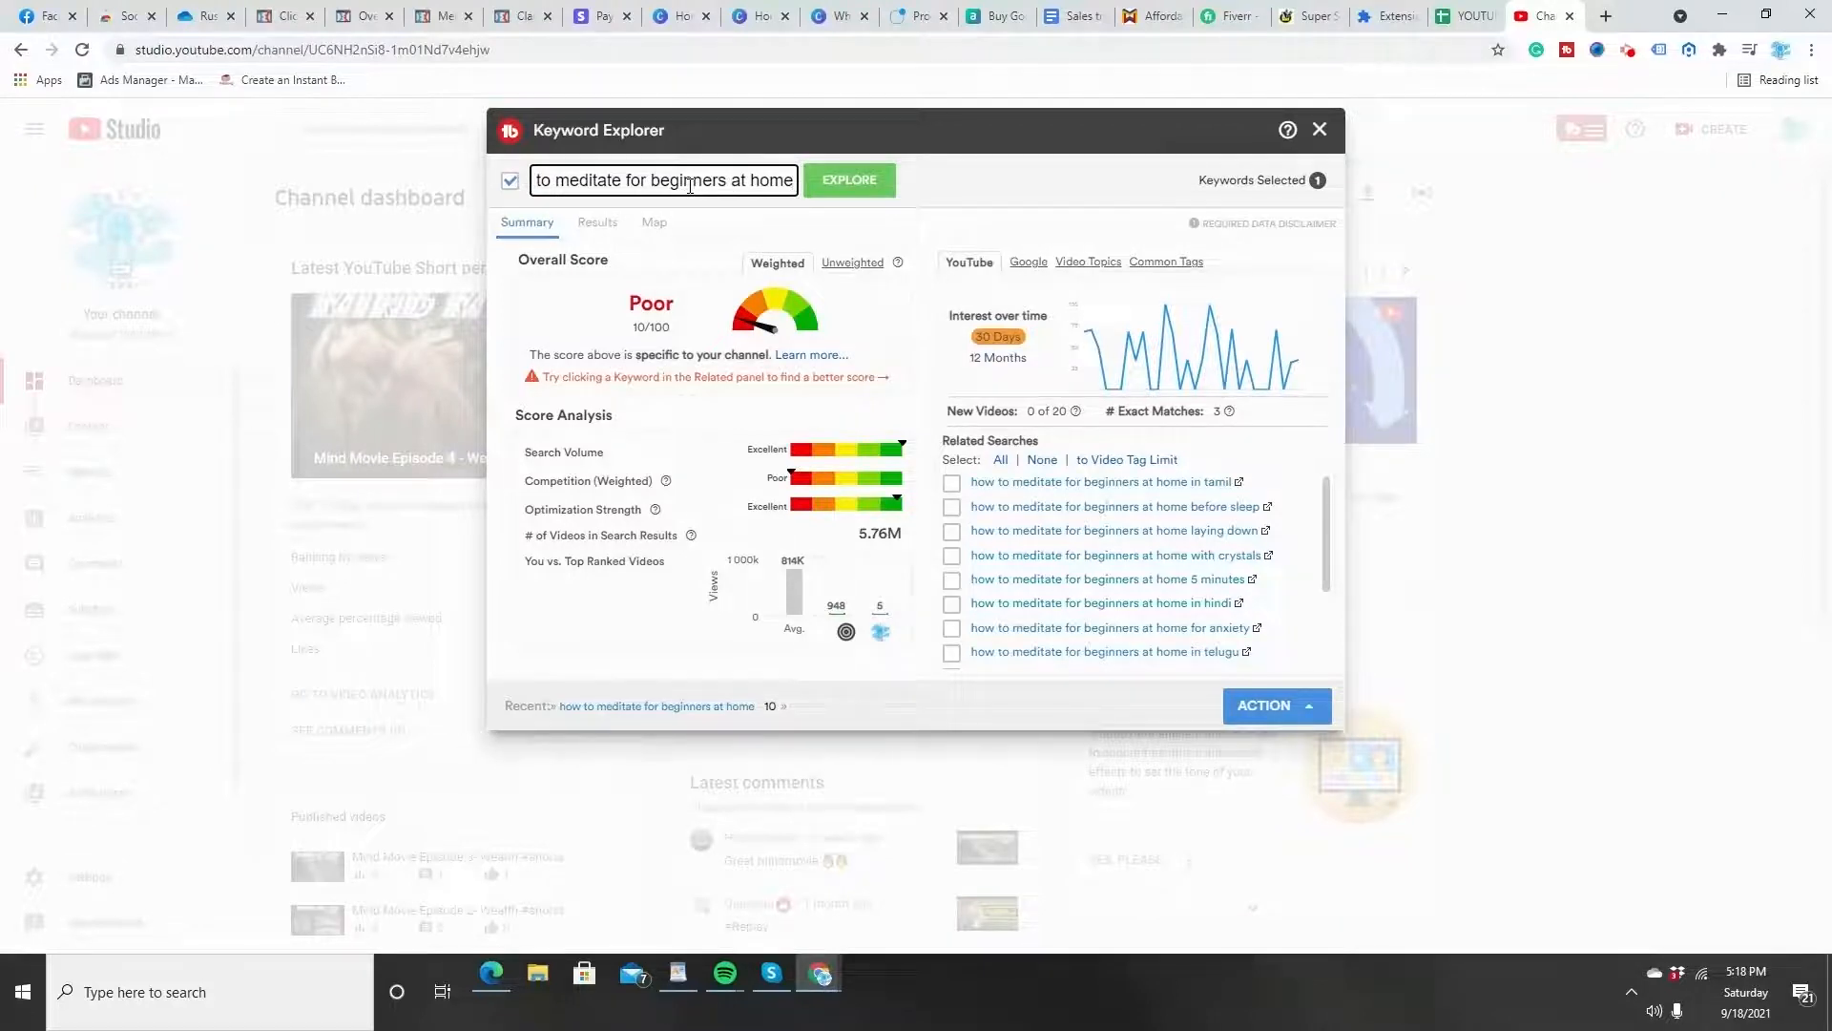
text(in 2)
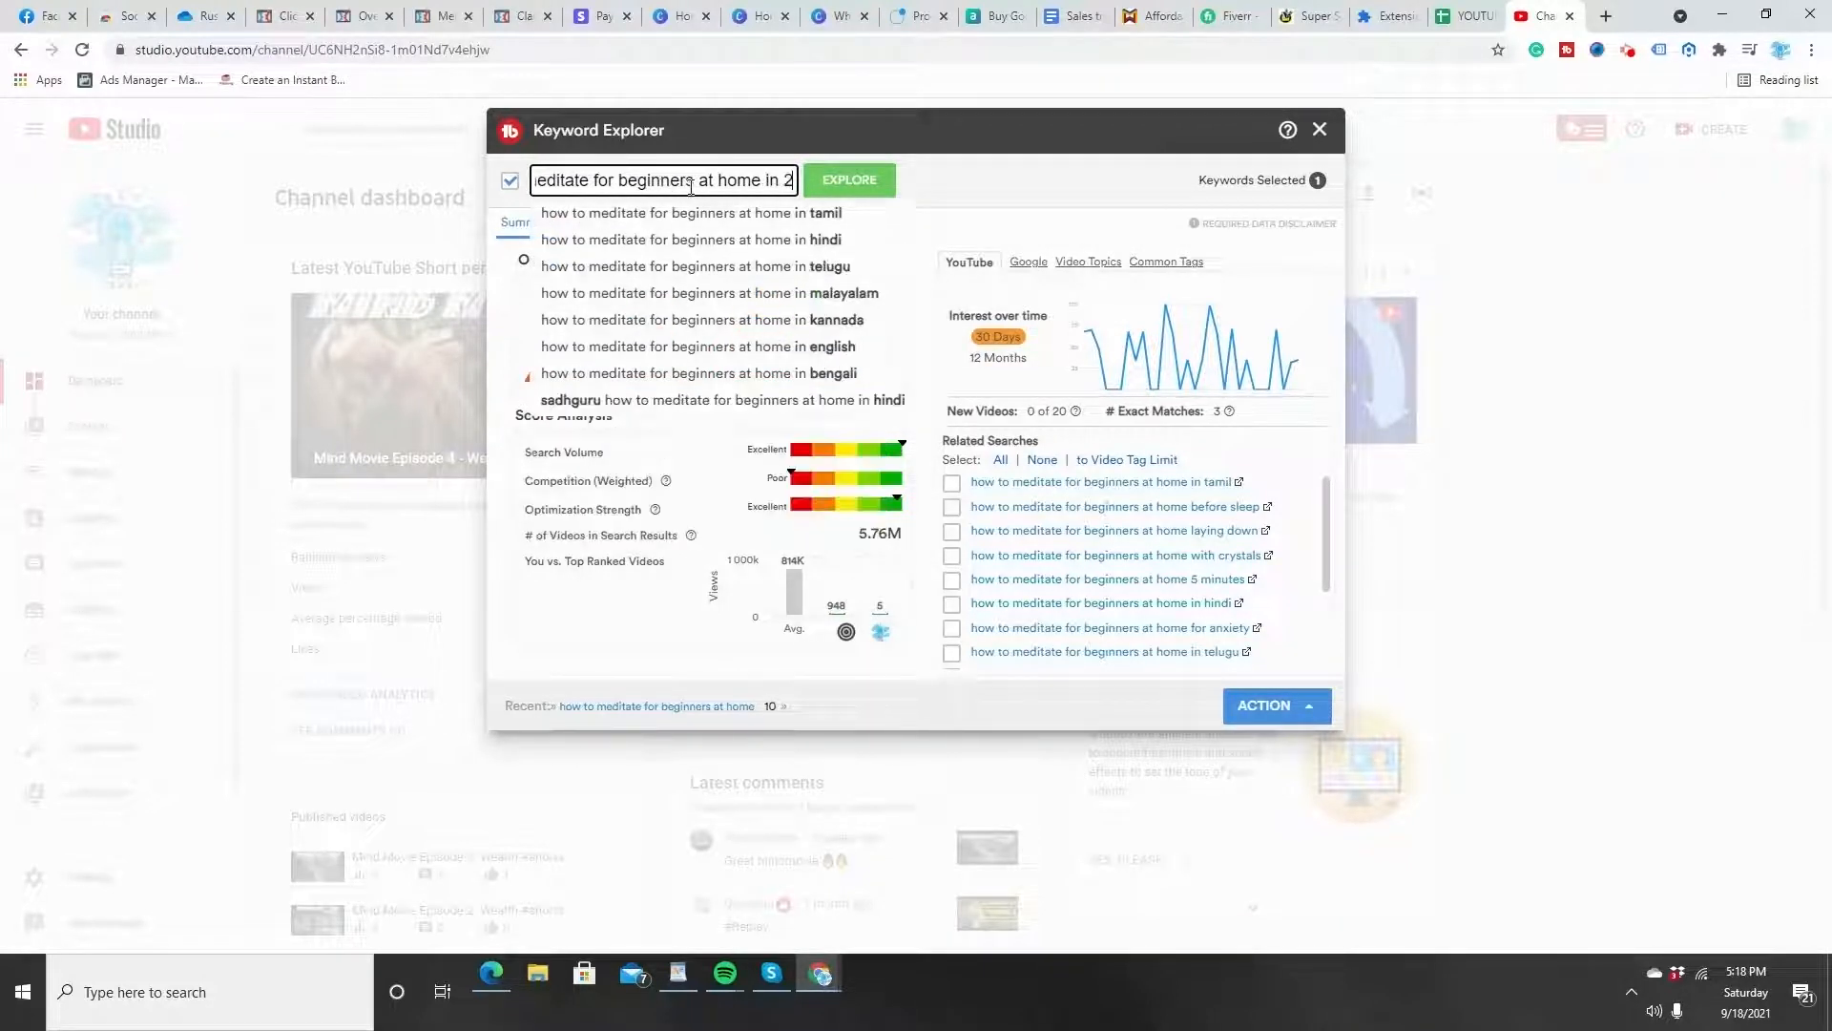
text(021)
key(Return)
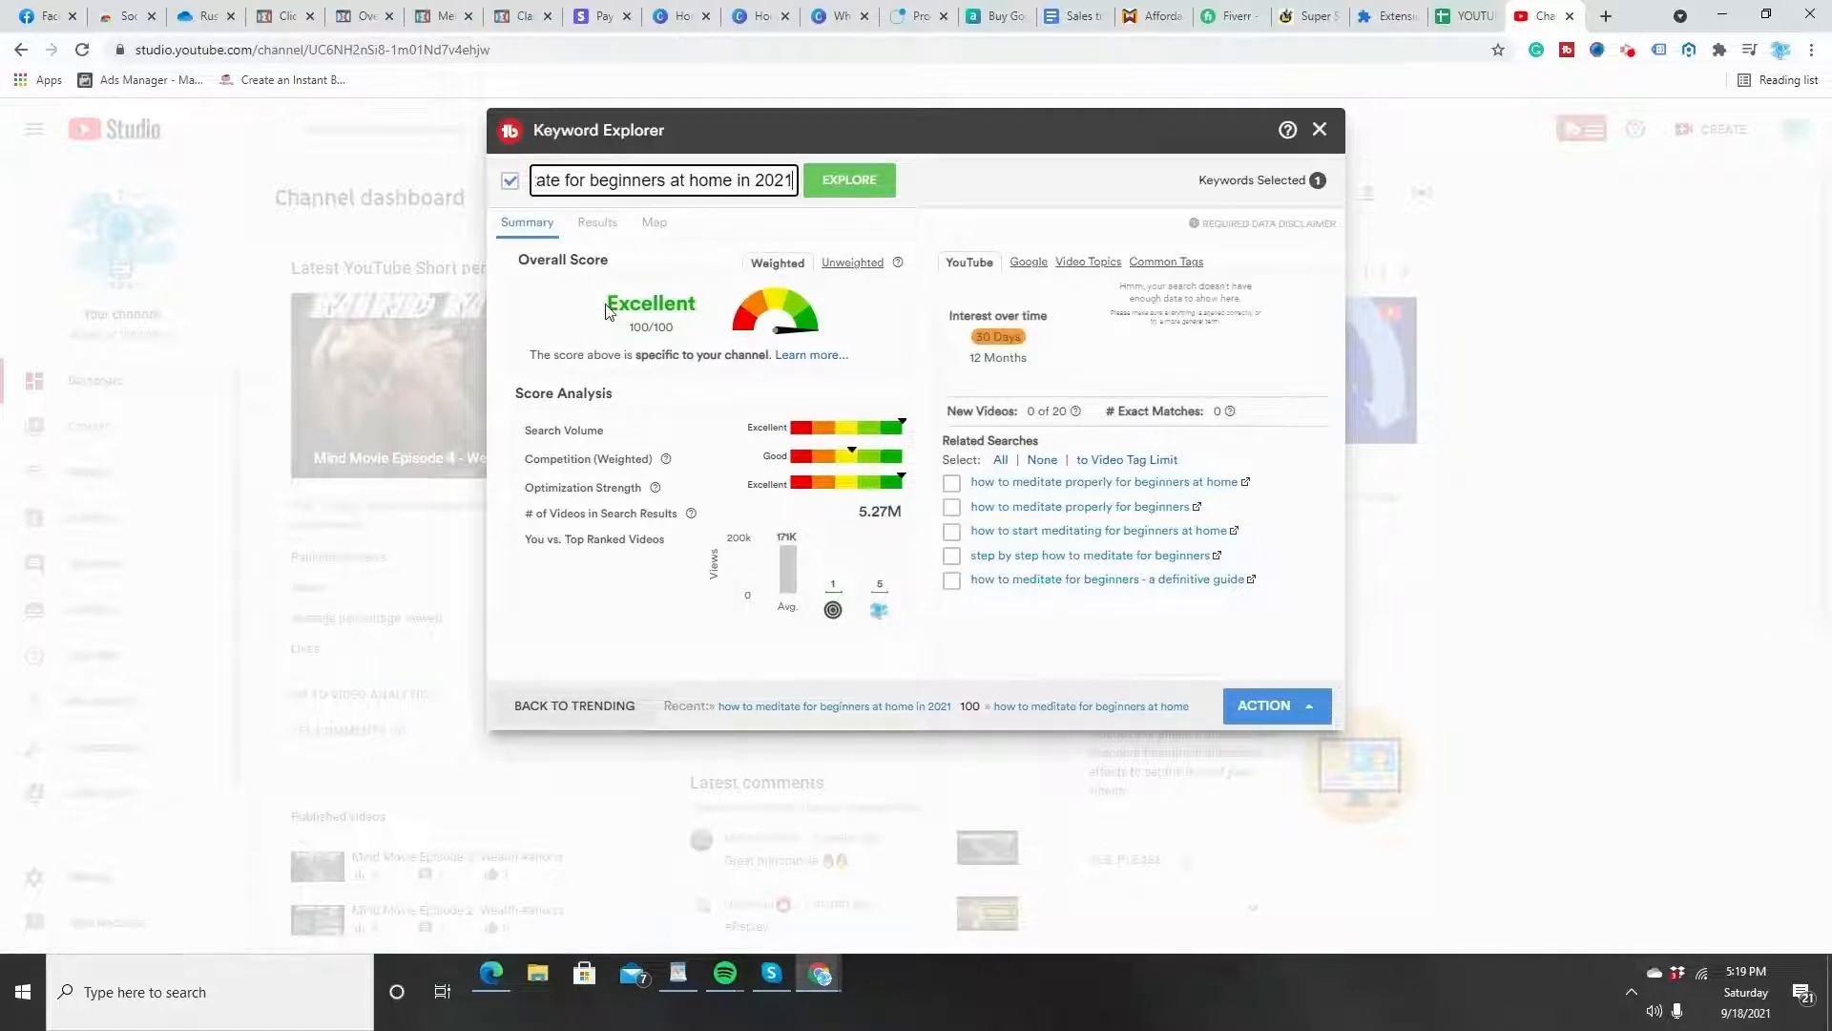
Review the overall score of the extended keyword and highlight its full text
drag(605, 305, 706, 320)
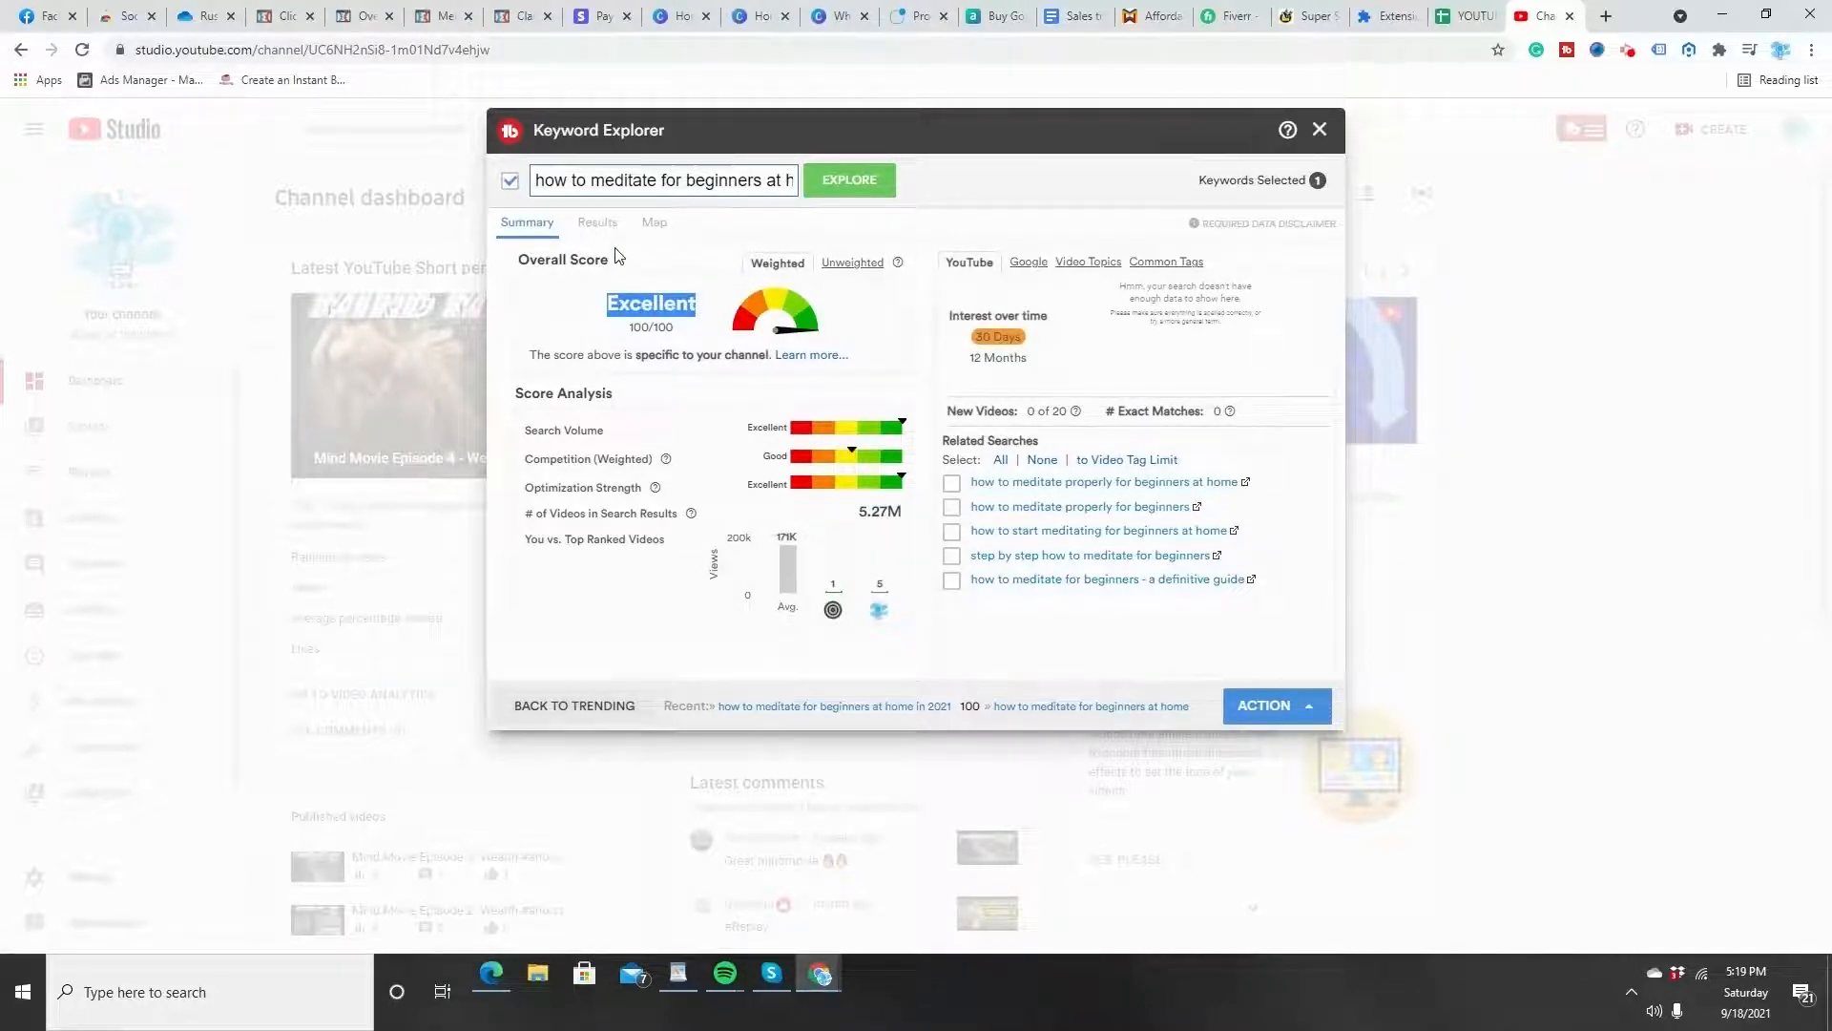
drag(539, 183, 831, 195)
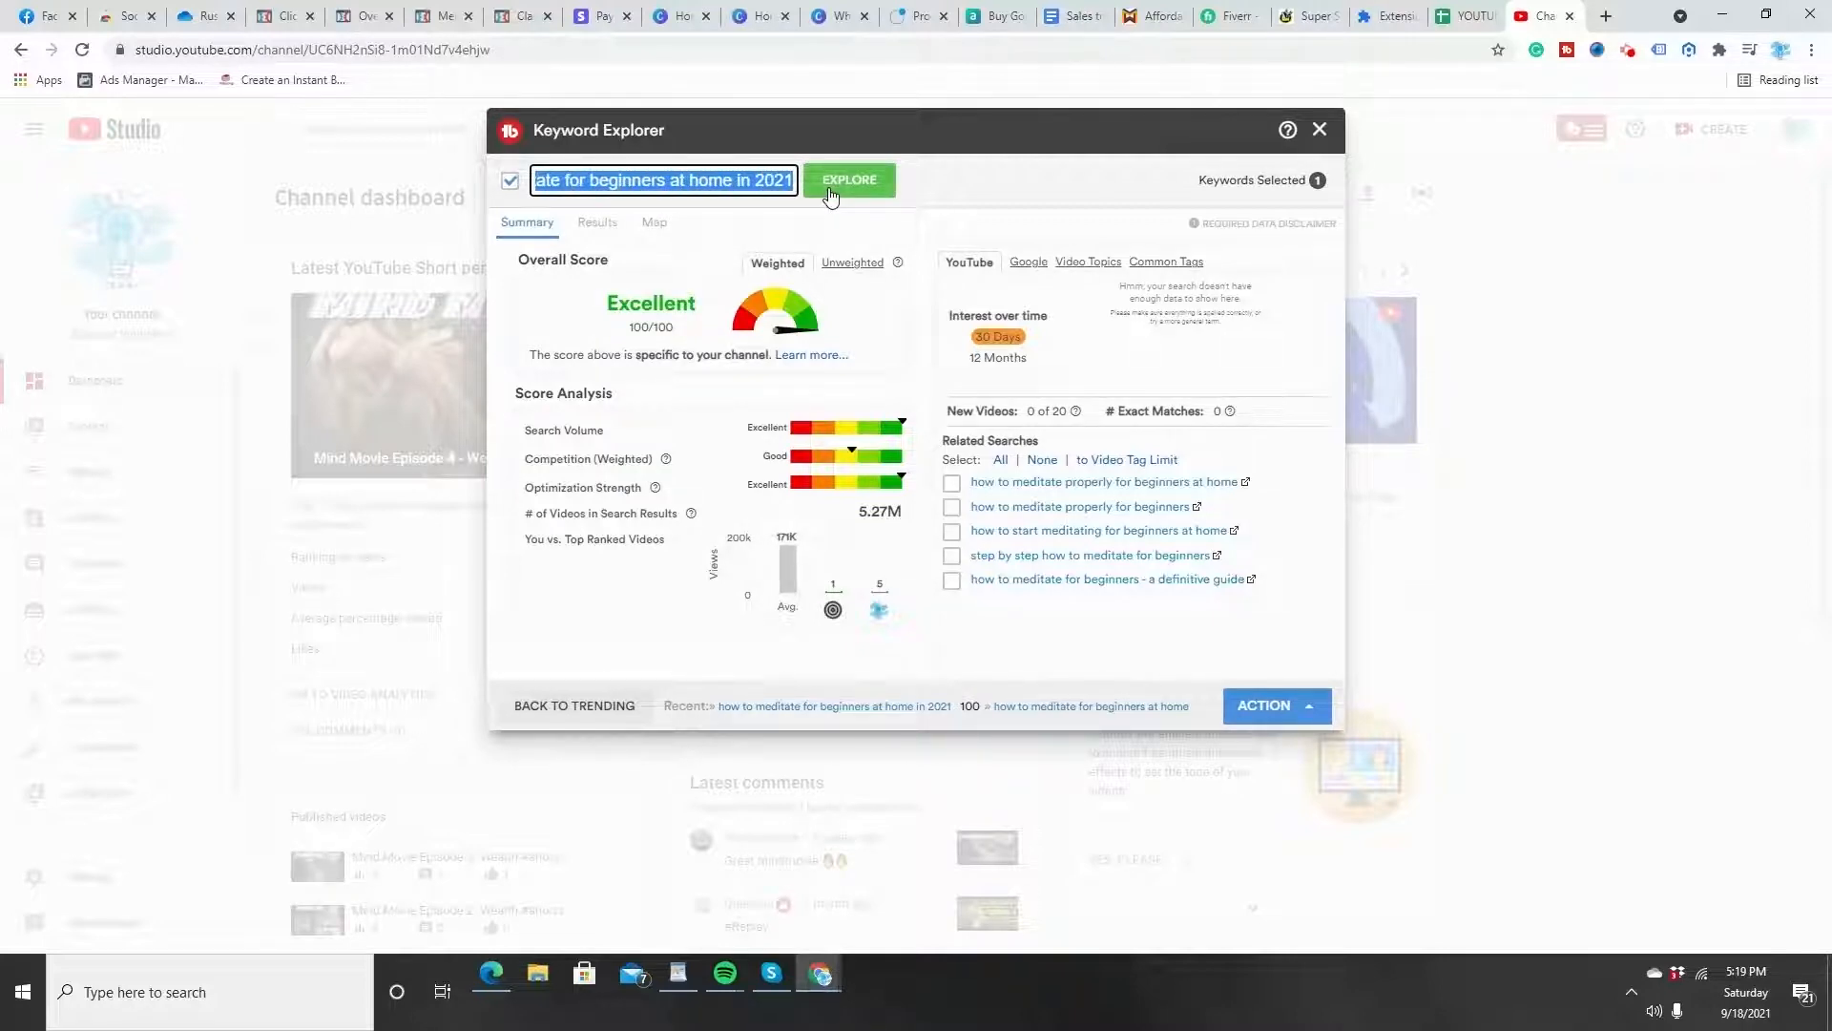
click(666, 210)
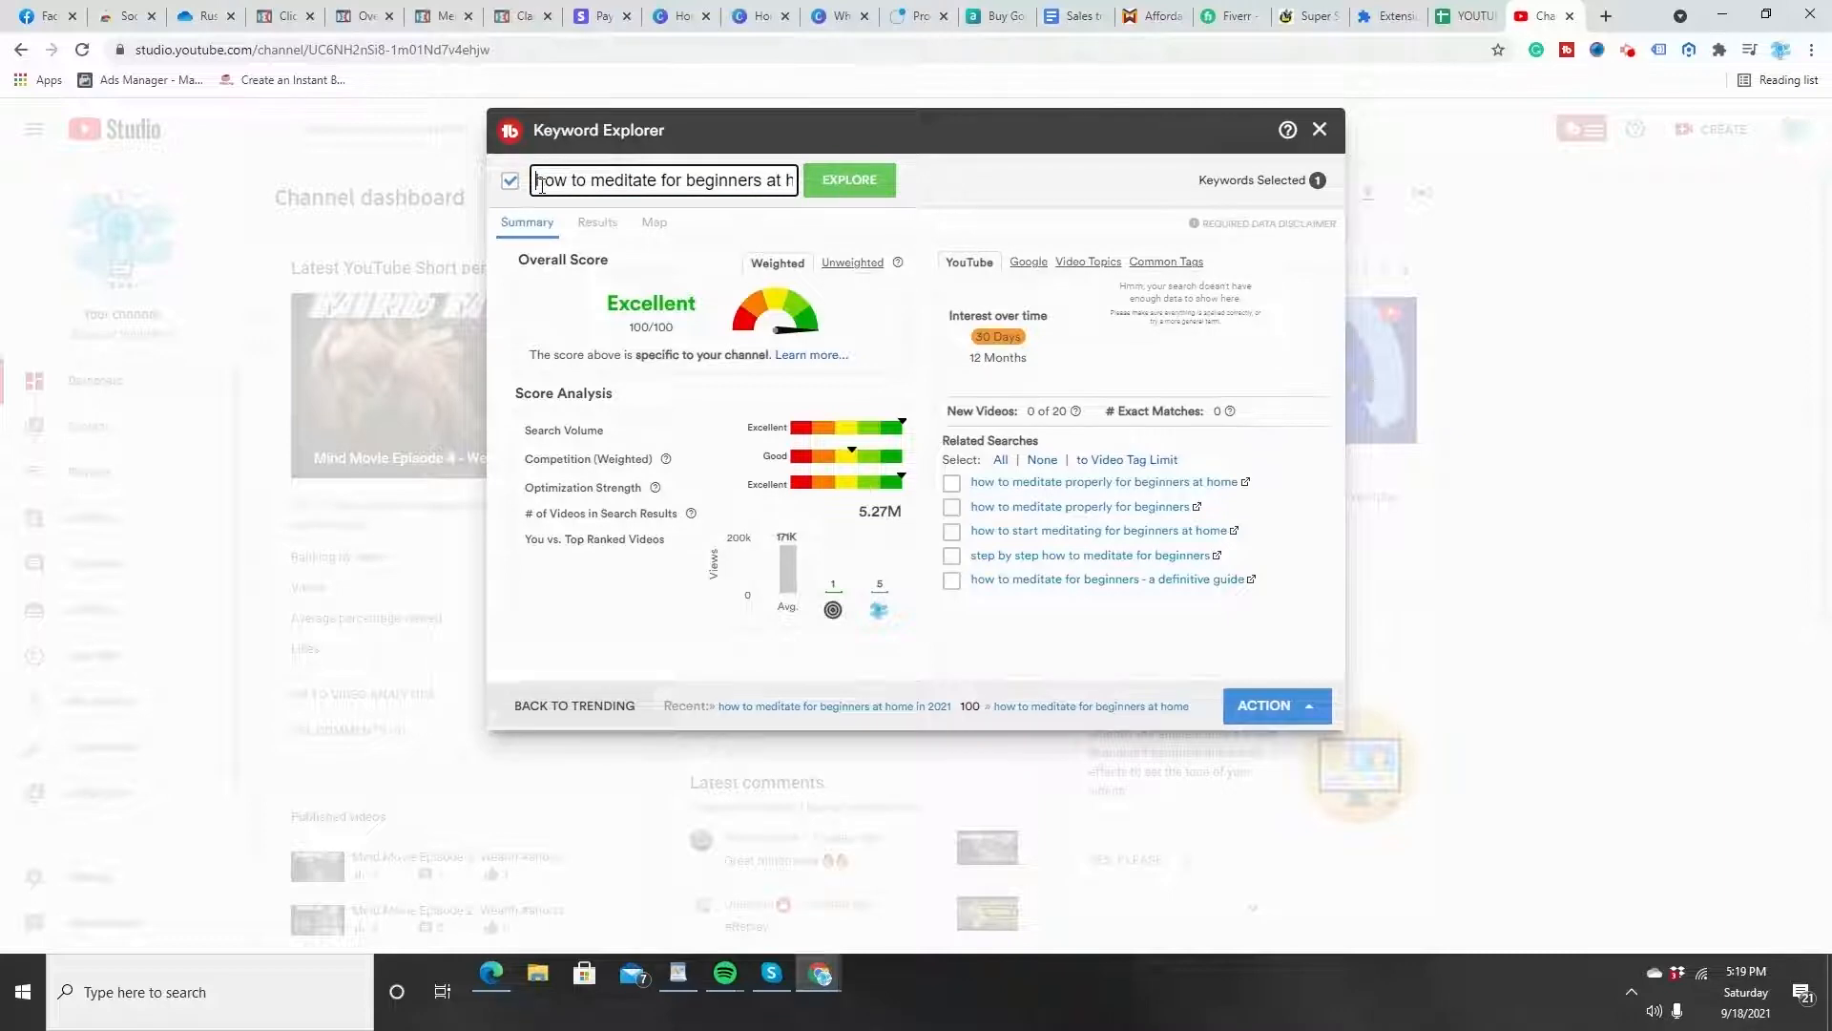
drag(535, 183, 585, 194)
drag(586, 194, 794, 185)
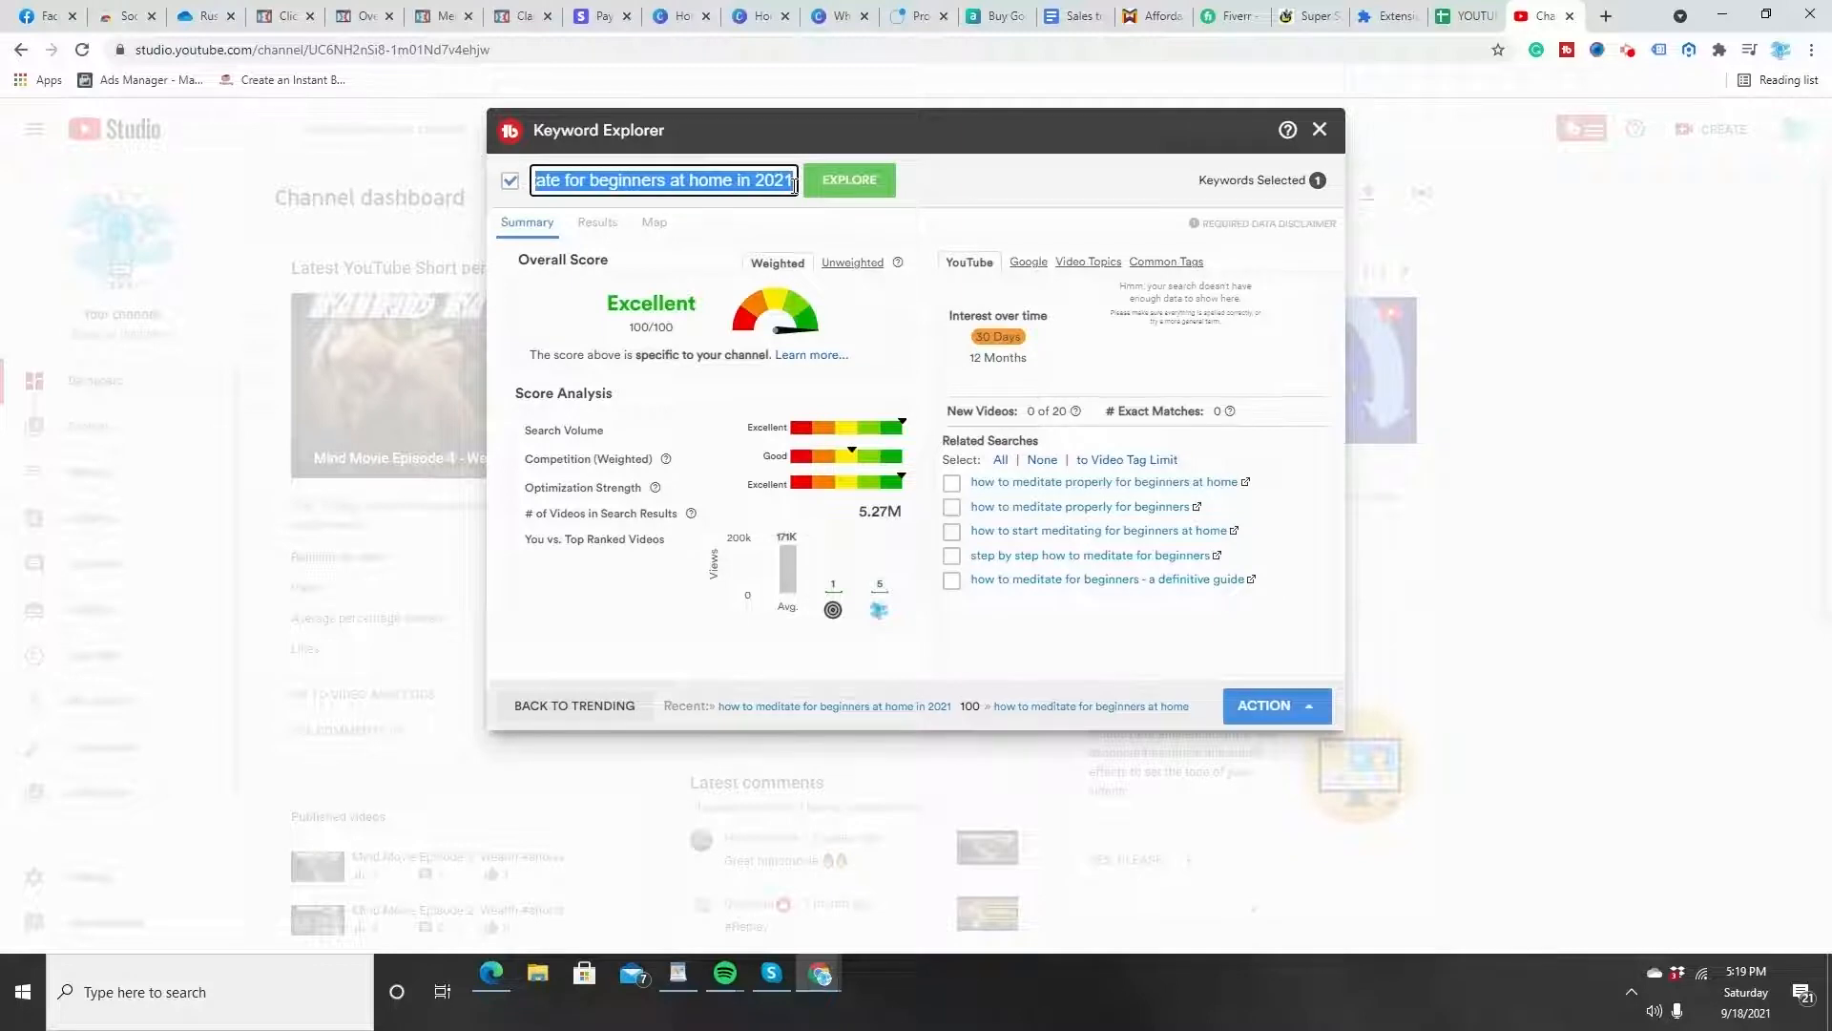
mouse_move(795, 185)
mouse_down()
mouse_move(540, 187)
mouse_move(807, 191)
mouse_up()
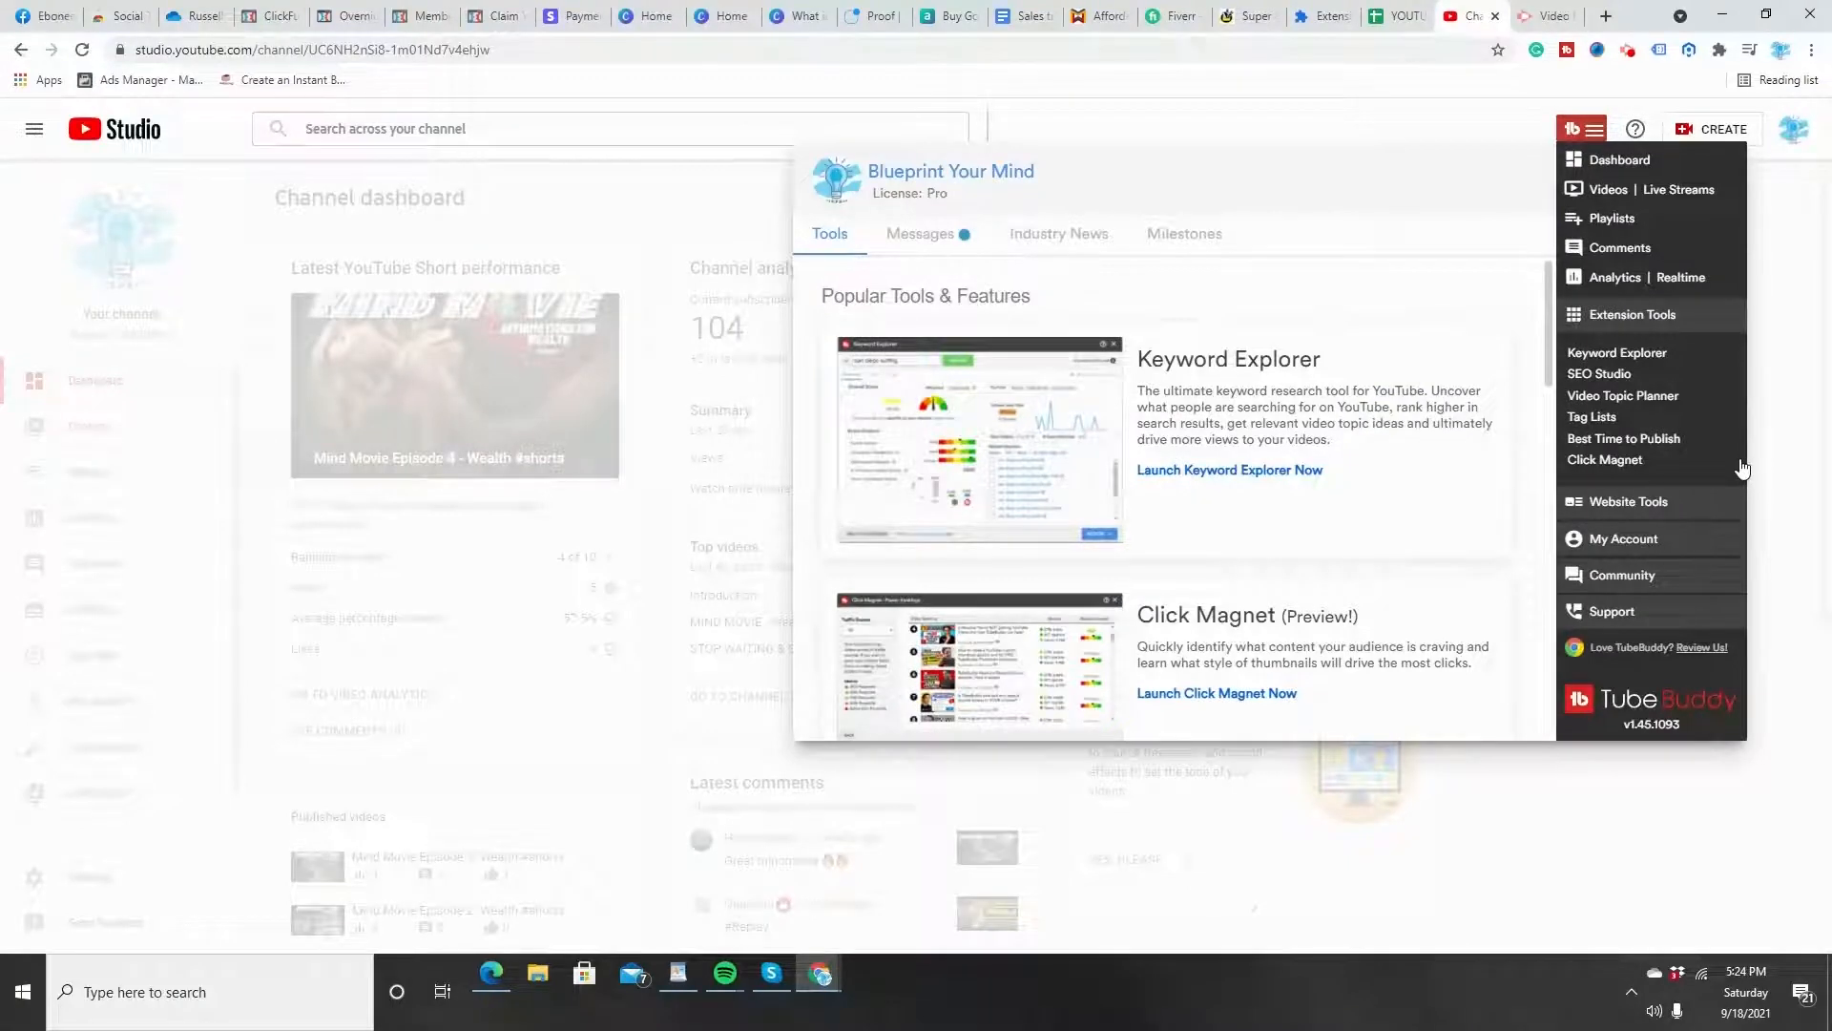
Start a new SEO Studio optimization with the target keyword "How to meditate for beginners at home in 2021"
click(1600, 375)
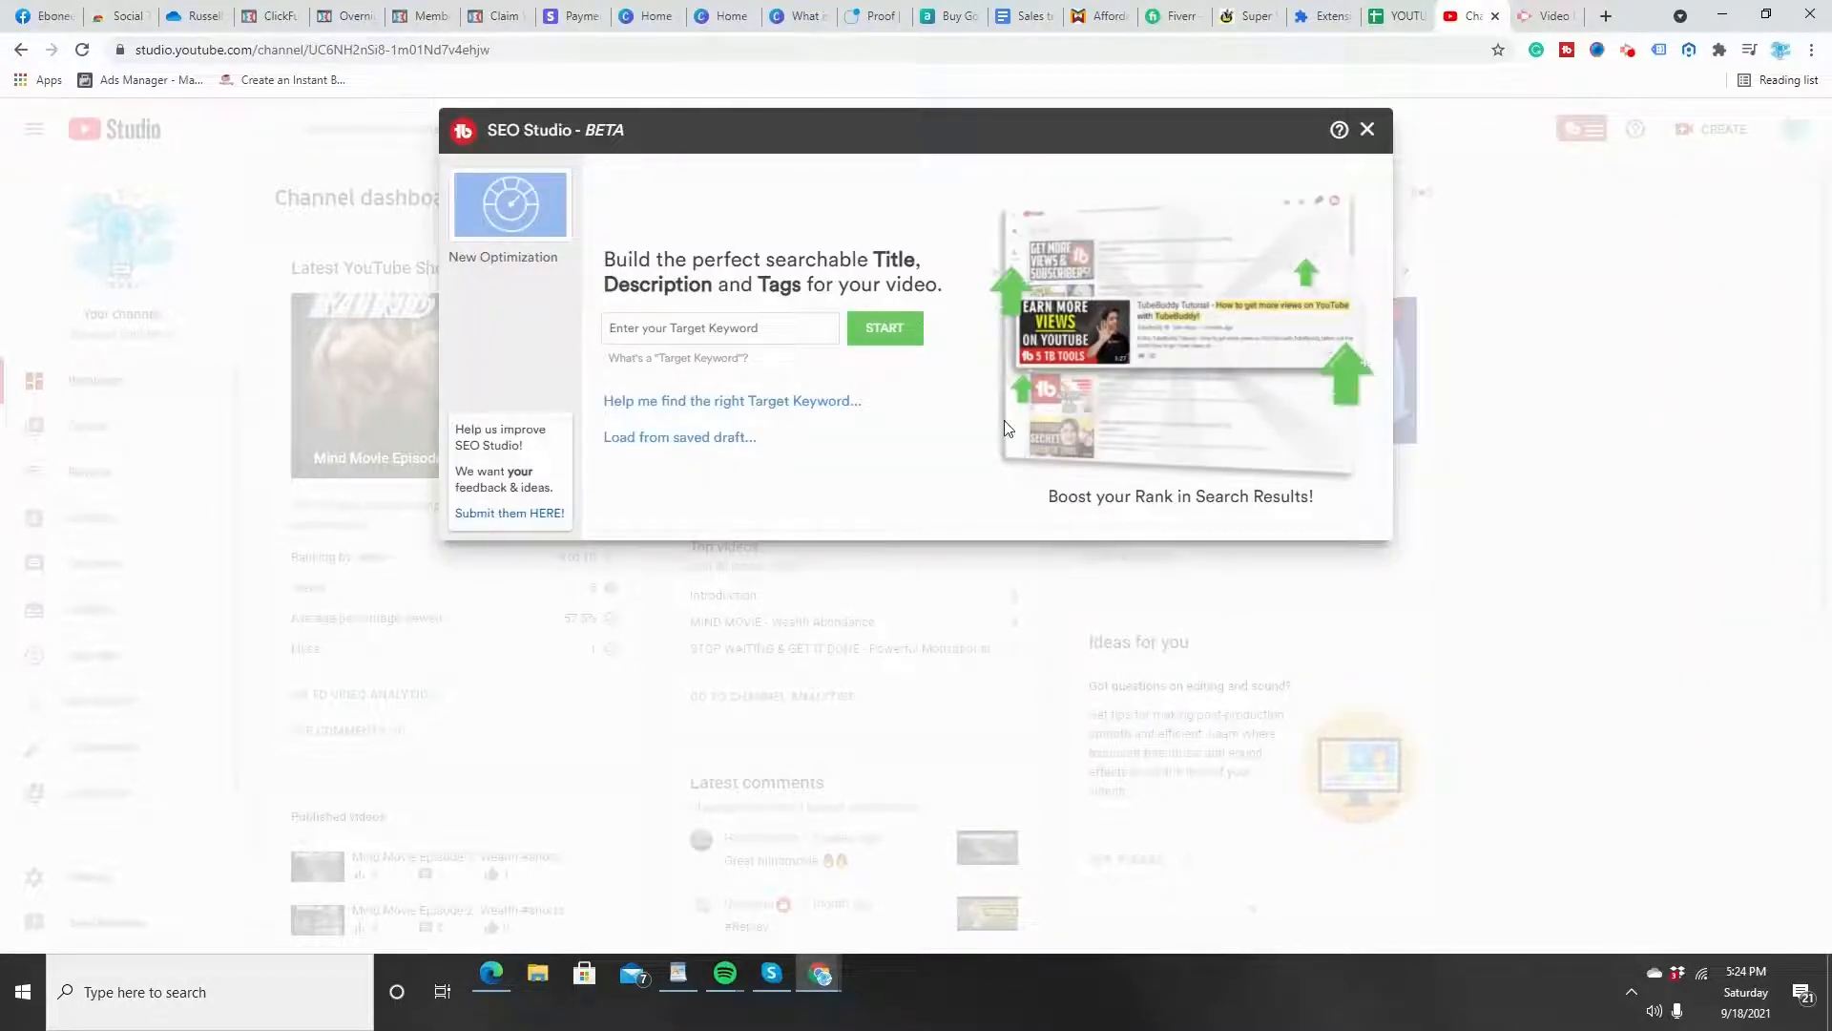
click(636, 326)
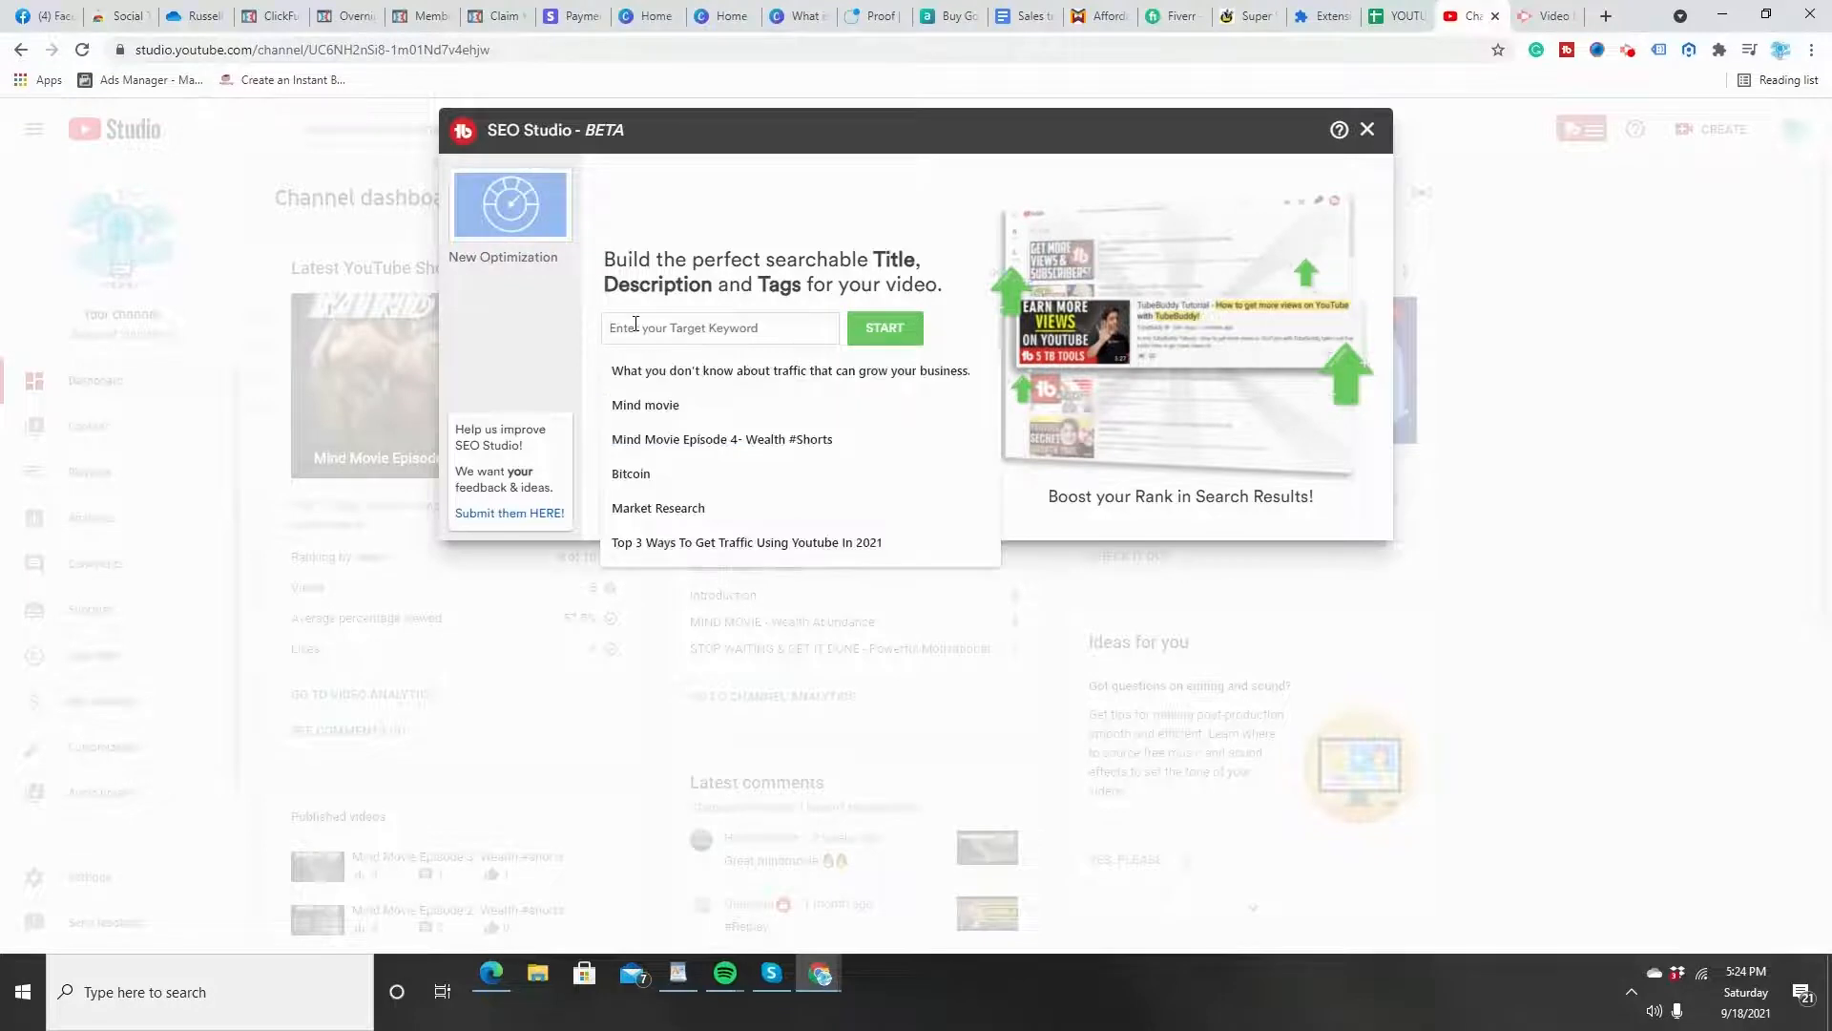
text(How)
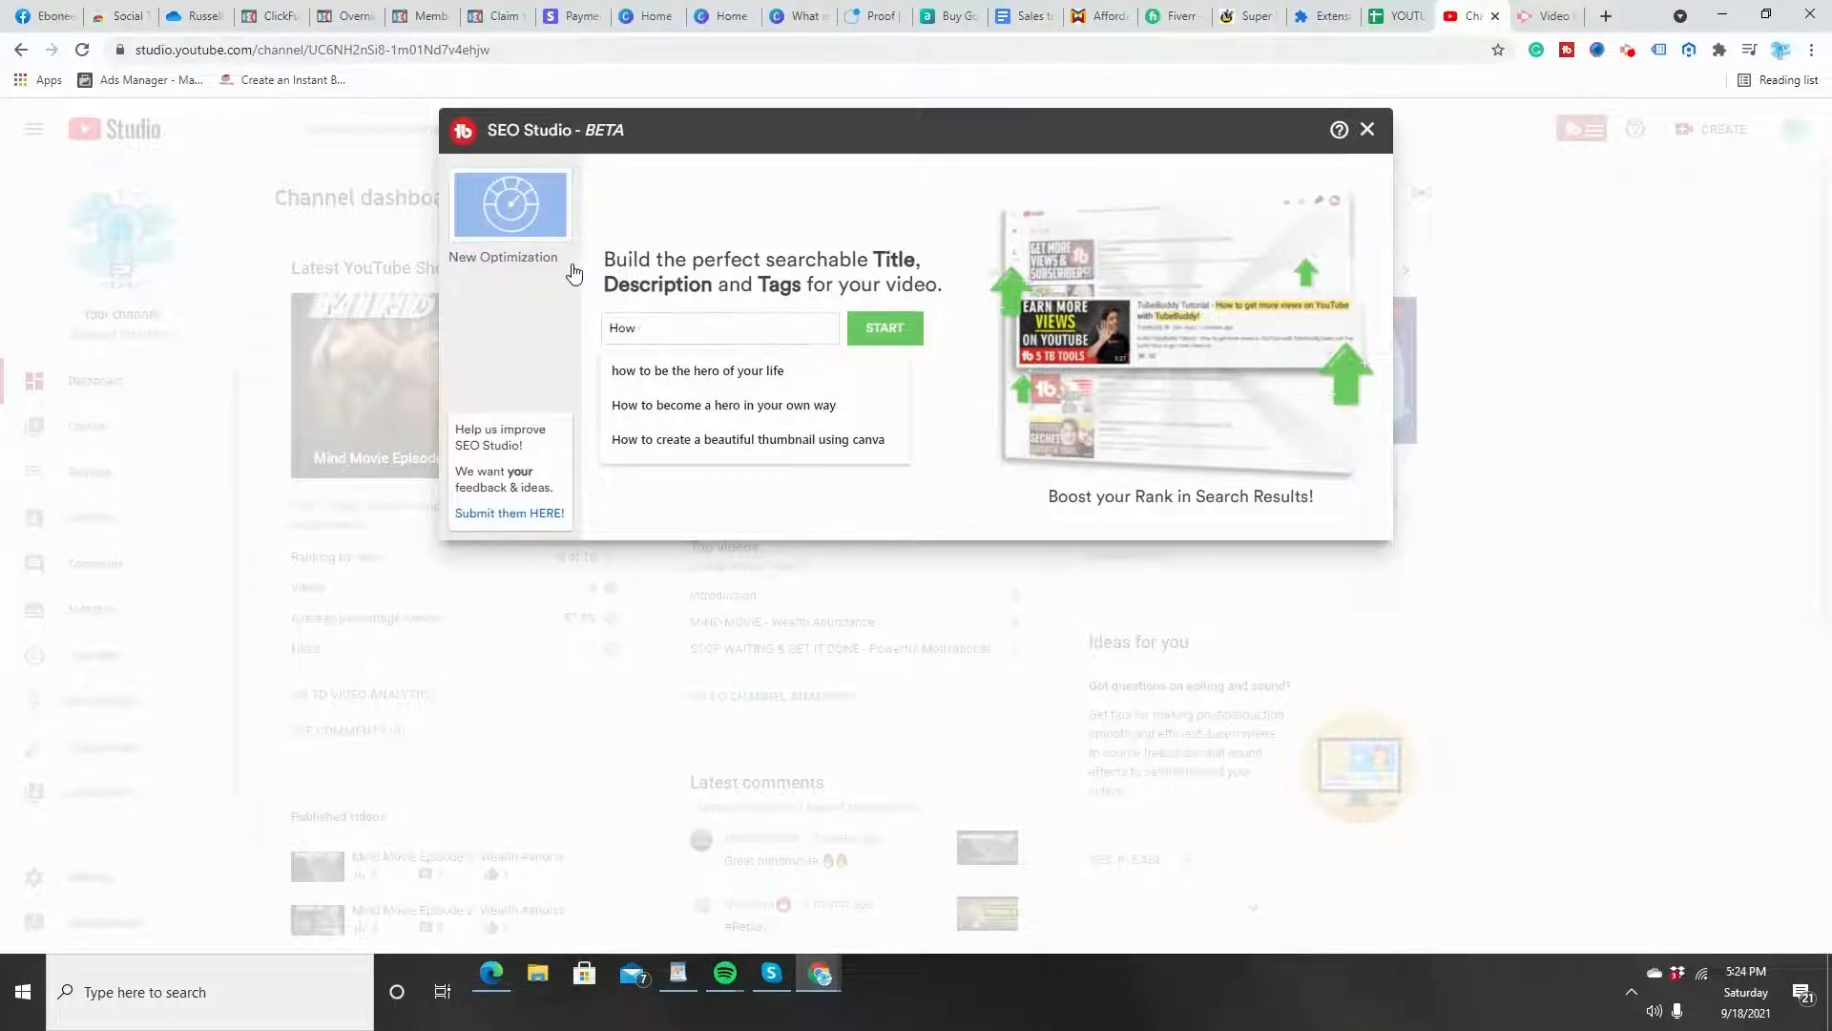
text( to medi)
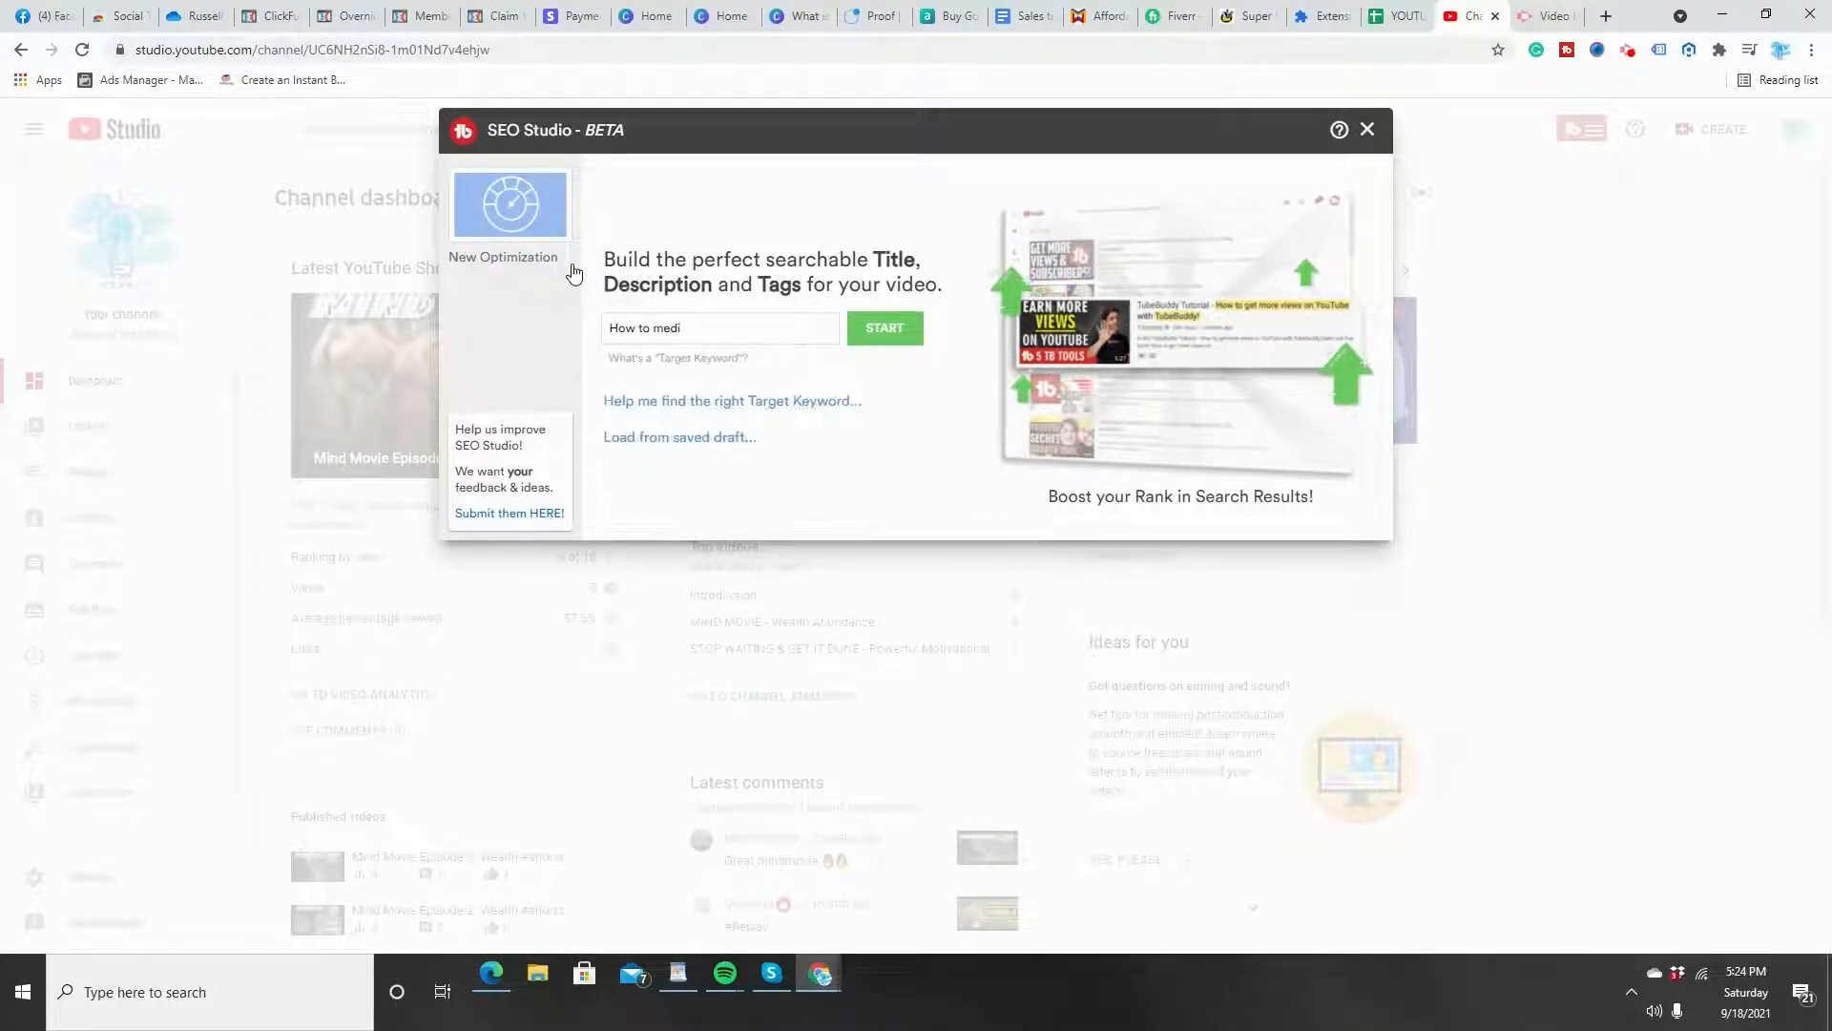
text(tate for beginners at home in 2021)
key(Return)
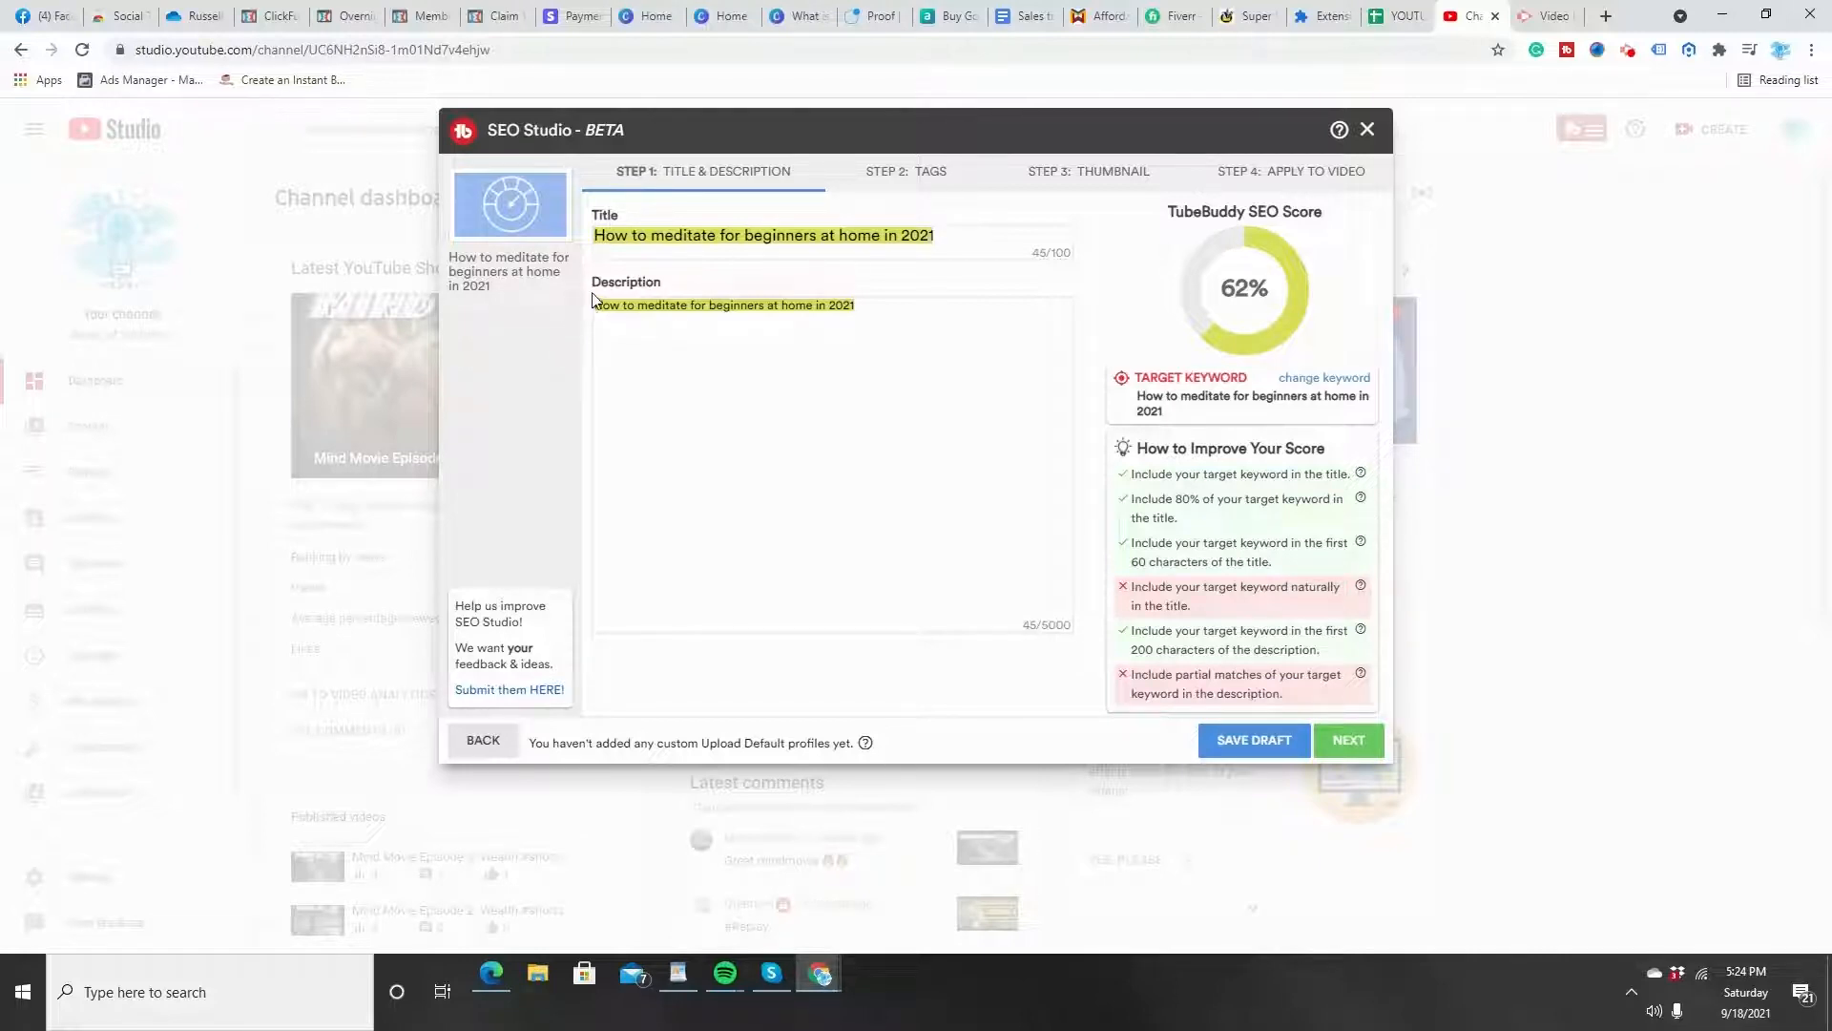
Review the score improvement suggestions about using the target keyword naturally in the title and early in the description
drag(593, 284, 664, 298)
drag(1132, 584, 1281, 616)
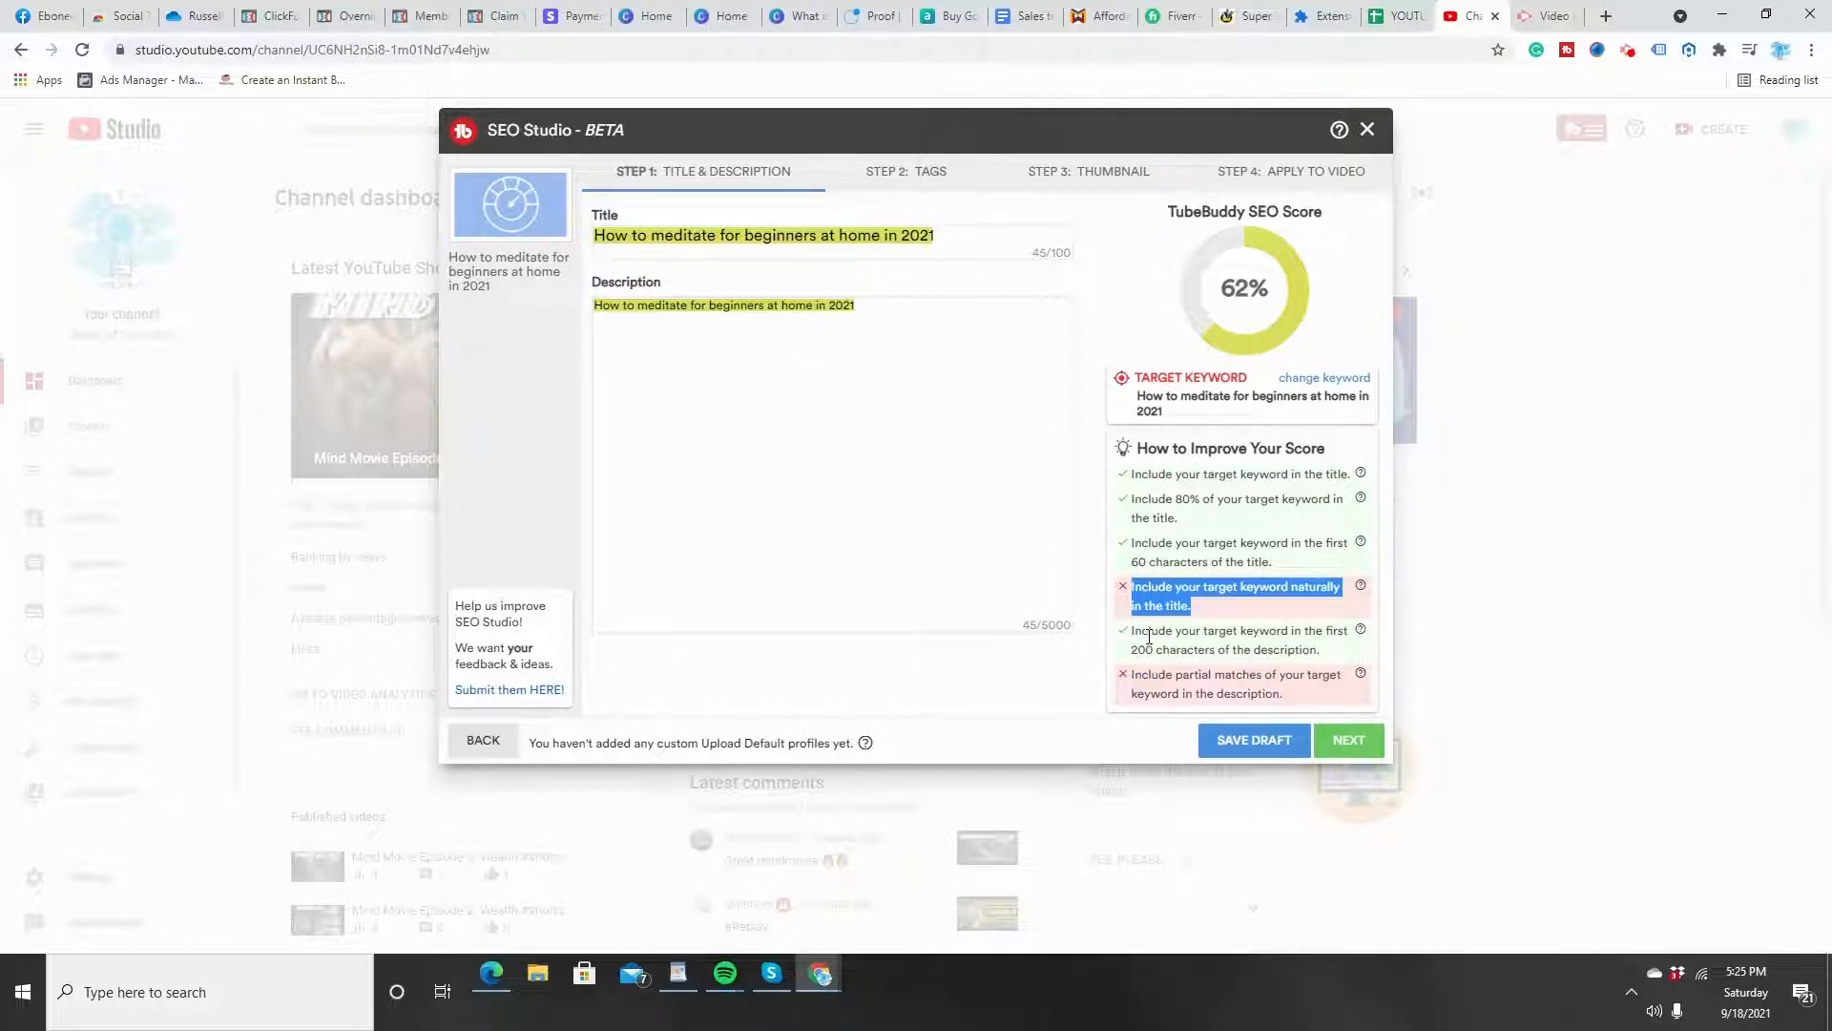
drag(1149, 634, 1340, 658)
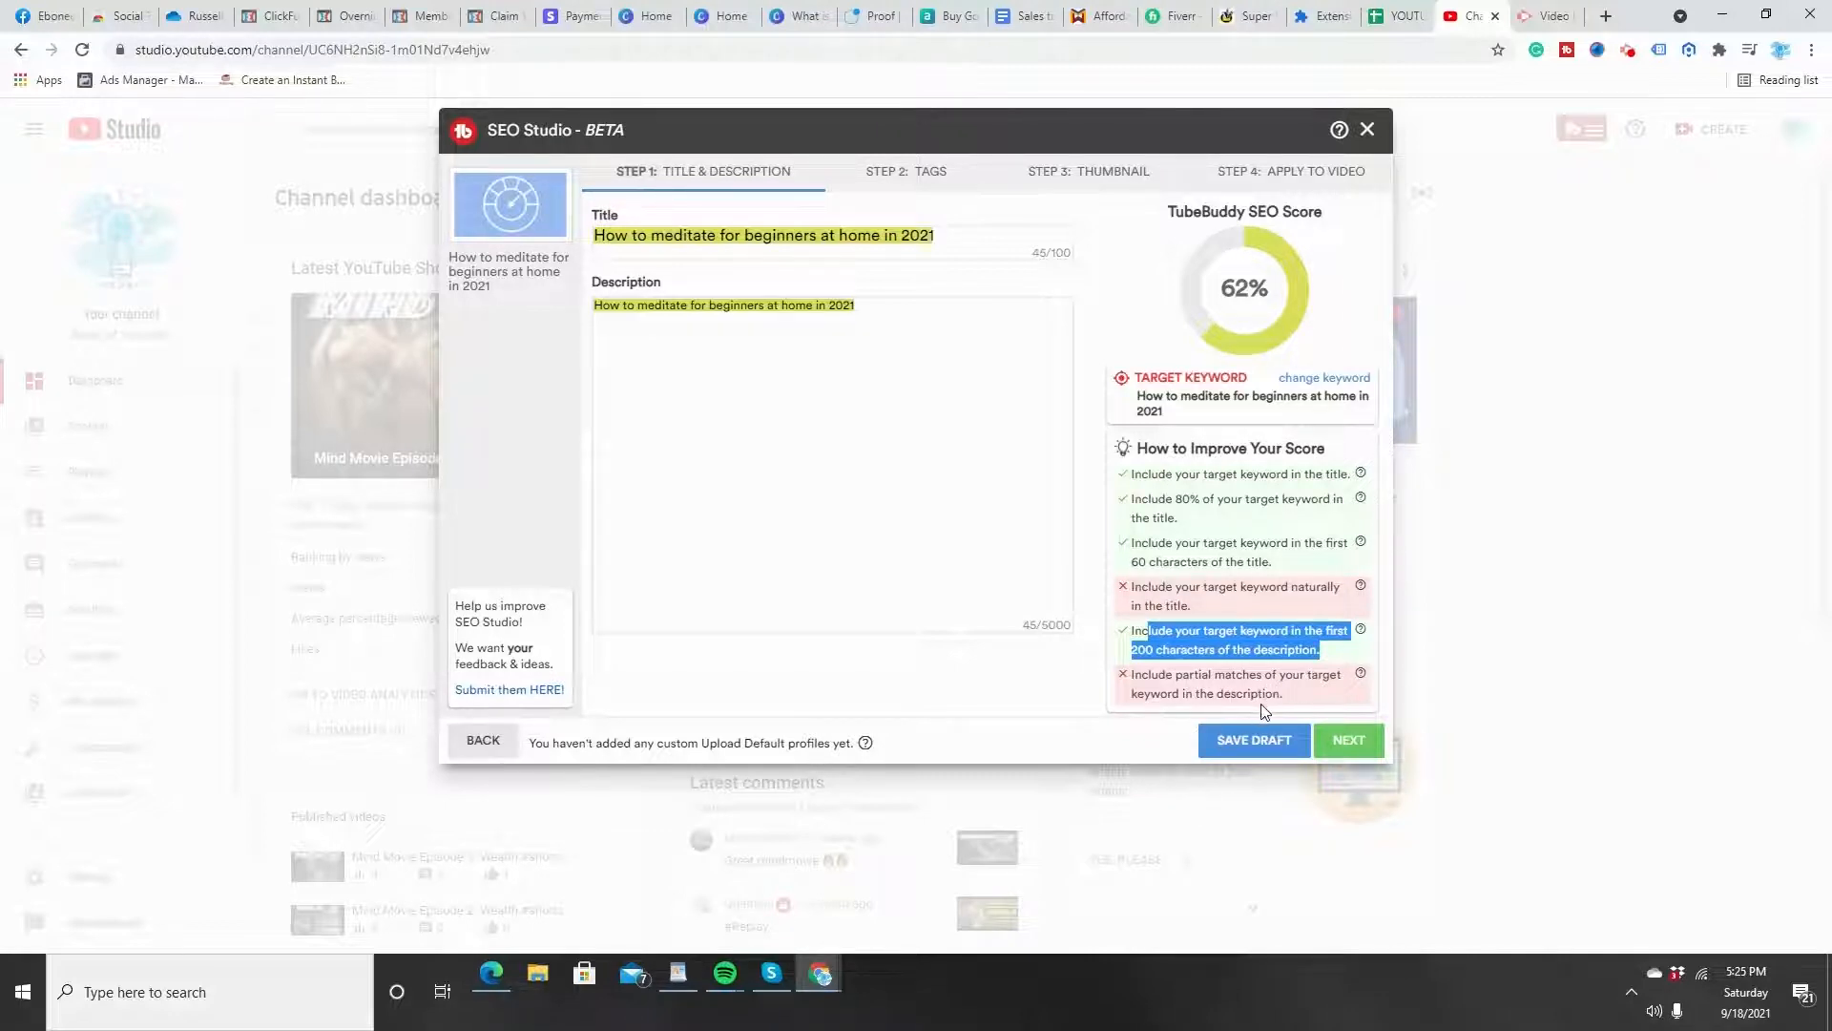
Below the description's keyword line, add the sentence "In this video I will show you how to meditate and this is for beginners."
click(874, 318)
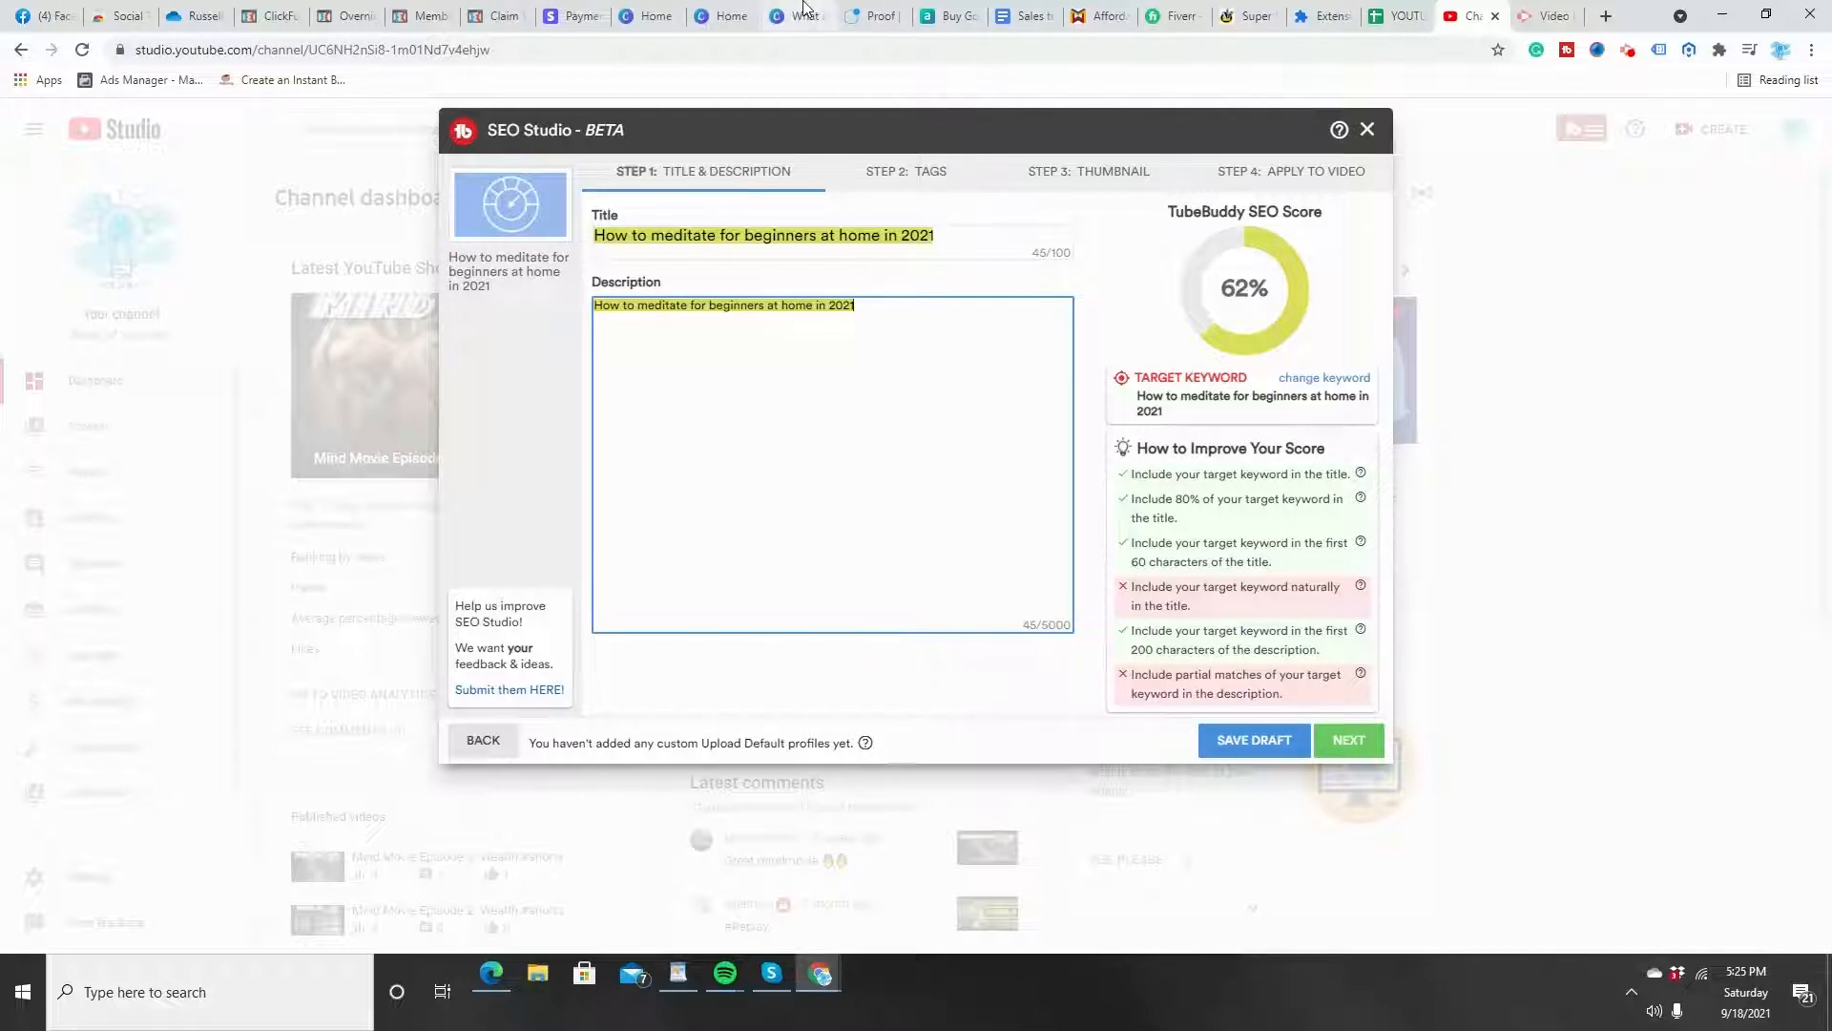
key(Return)
text(In thi)
text(eo I will show yo)
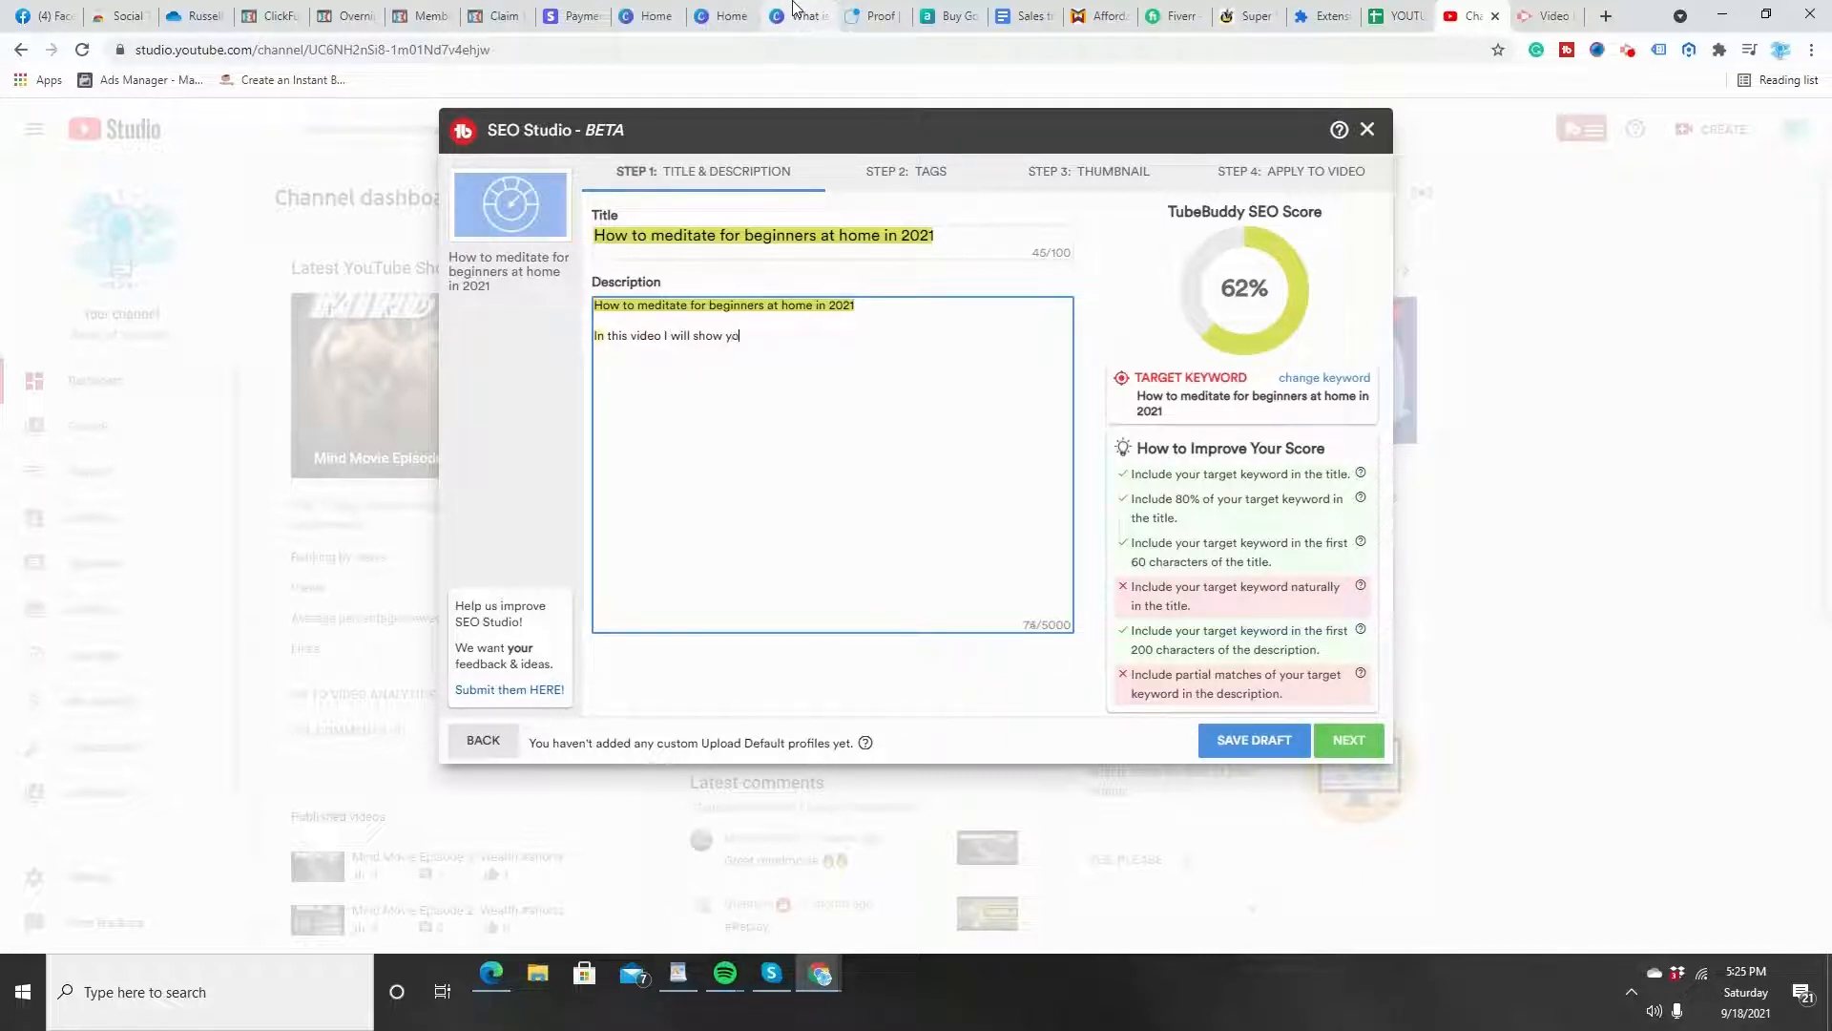
text(u how to meditate)
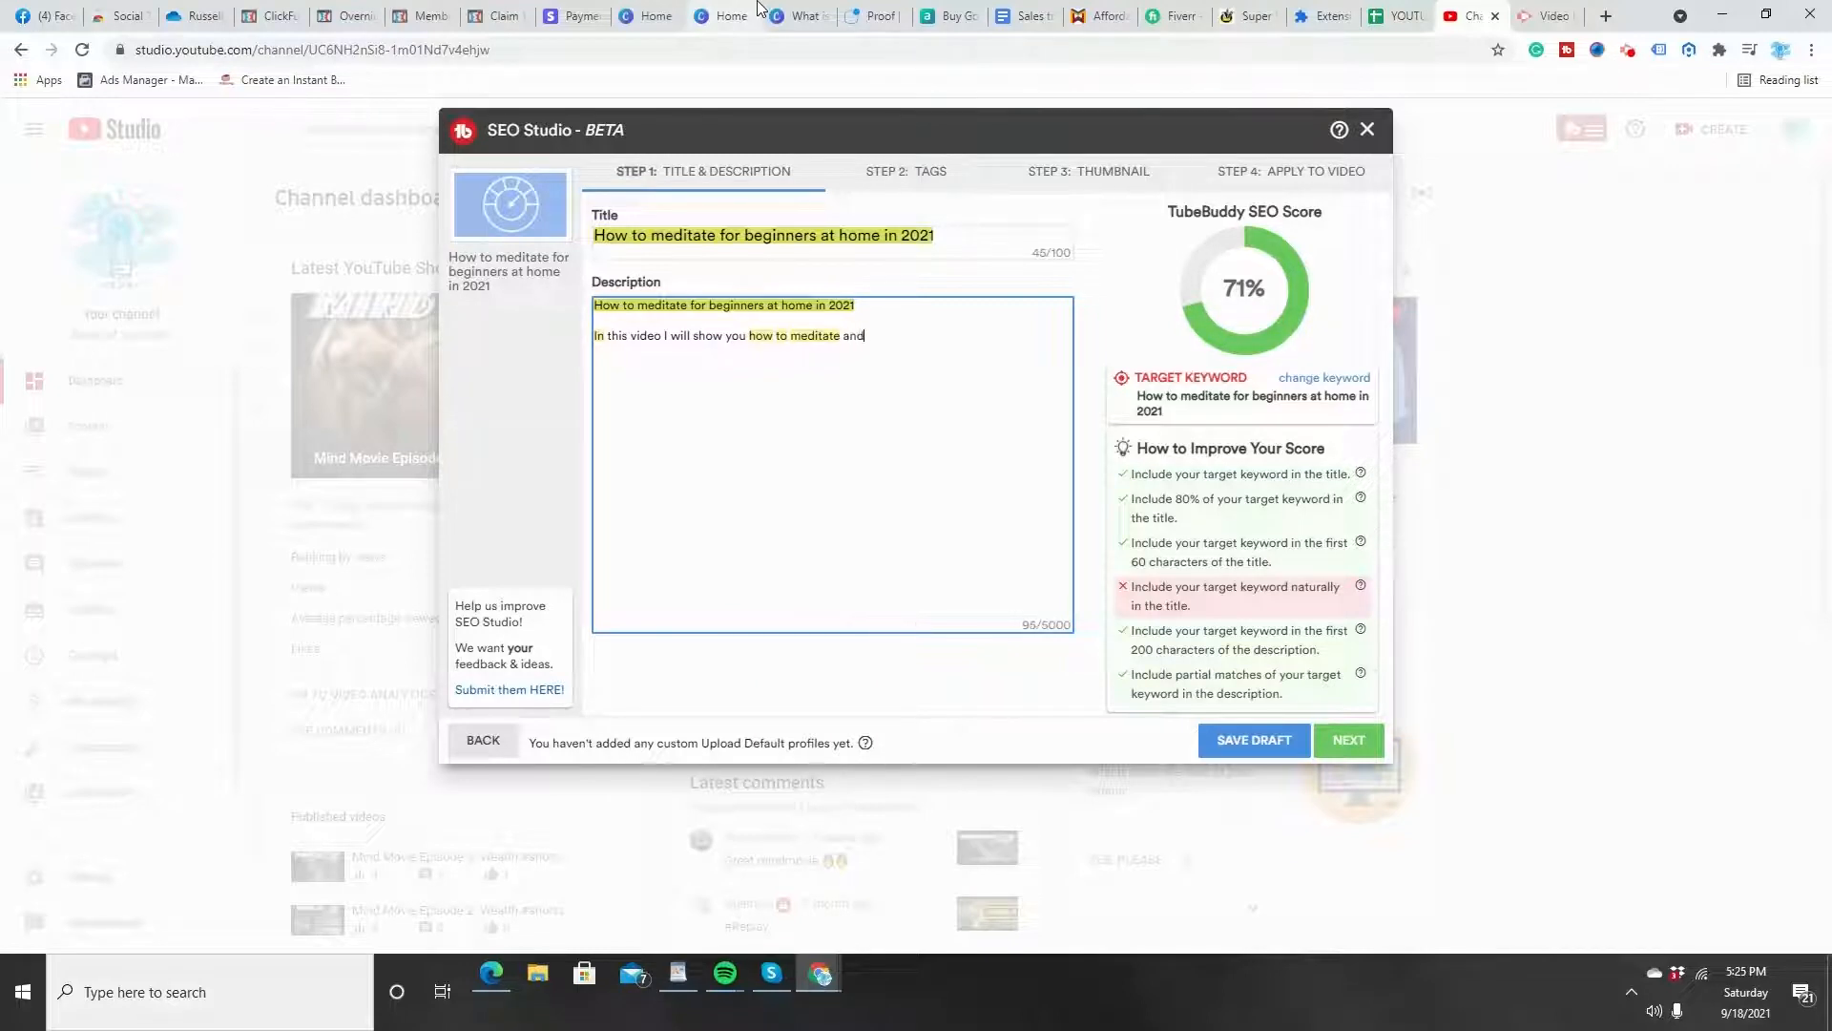
text(and this )
text(for be)
text(ig)
text(ginners)
Continue the description with "You can start to meditate at home right no in 2021"
text(You ca)
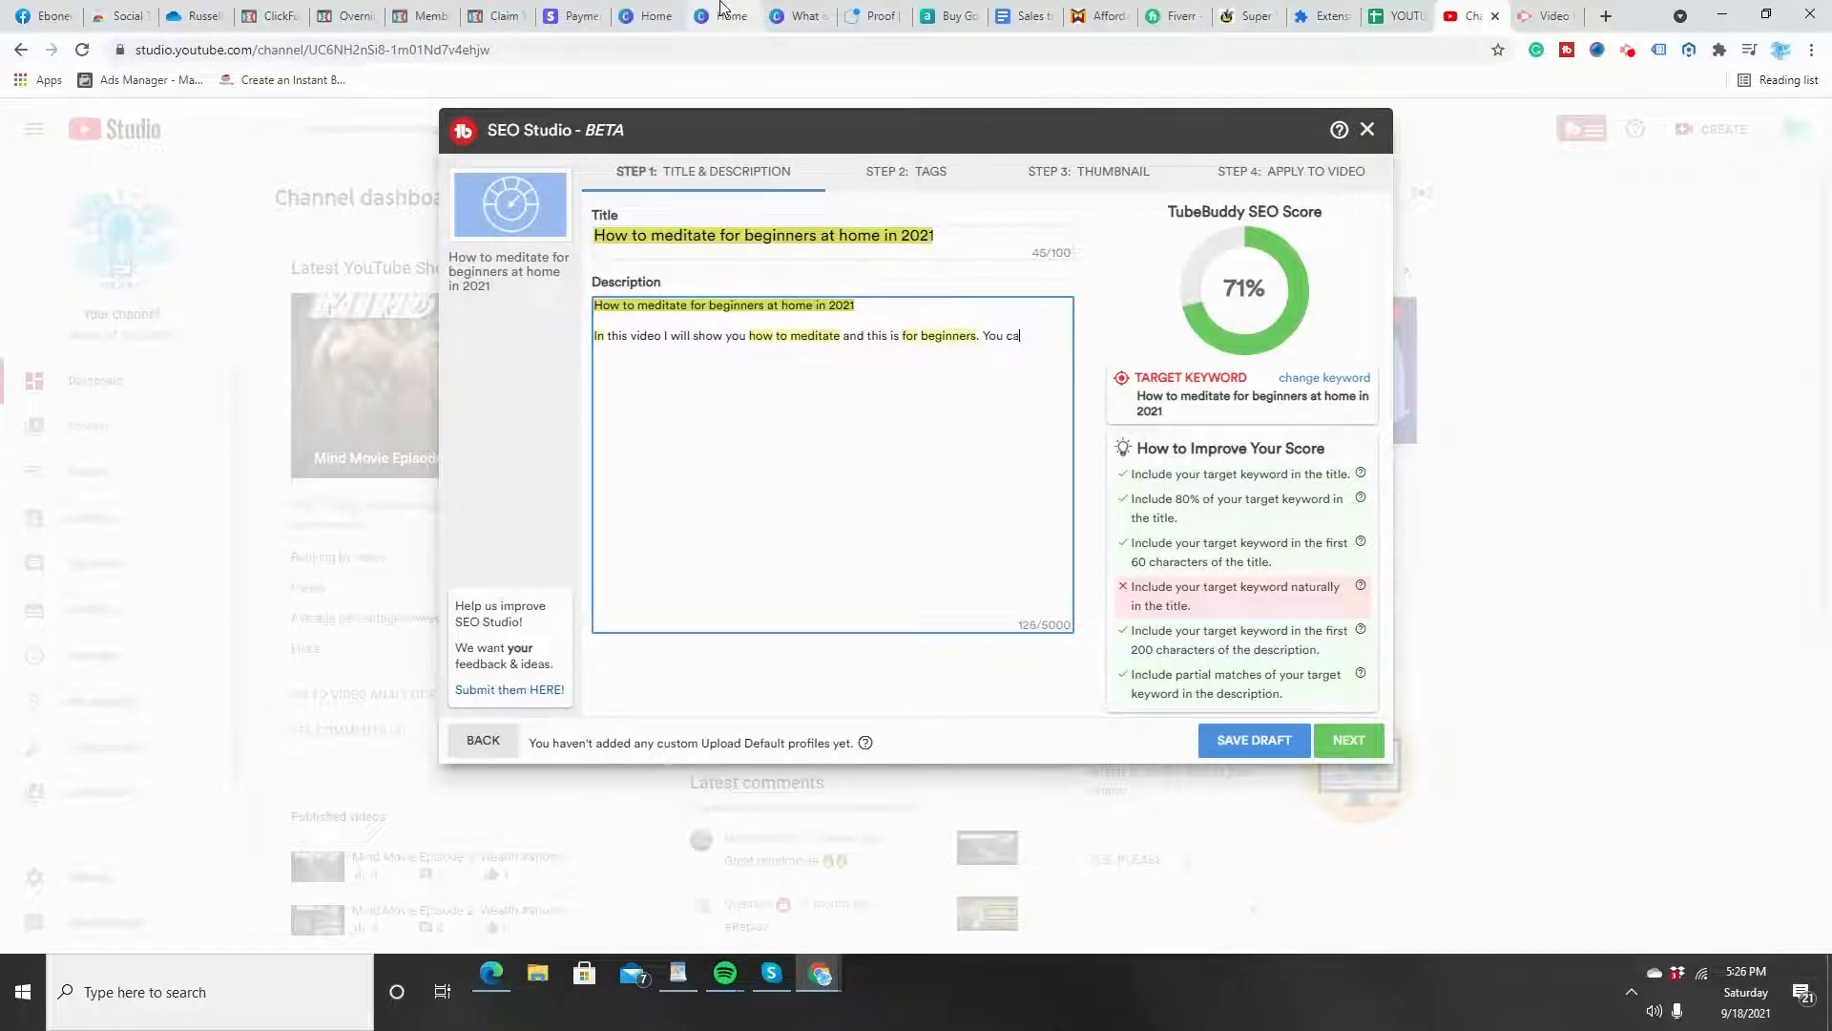
text(nt)
text(s)
text(tart to mediate)
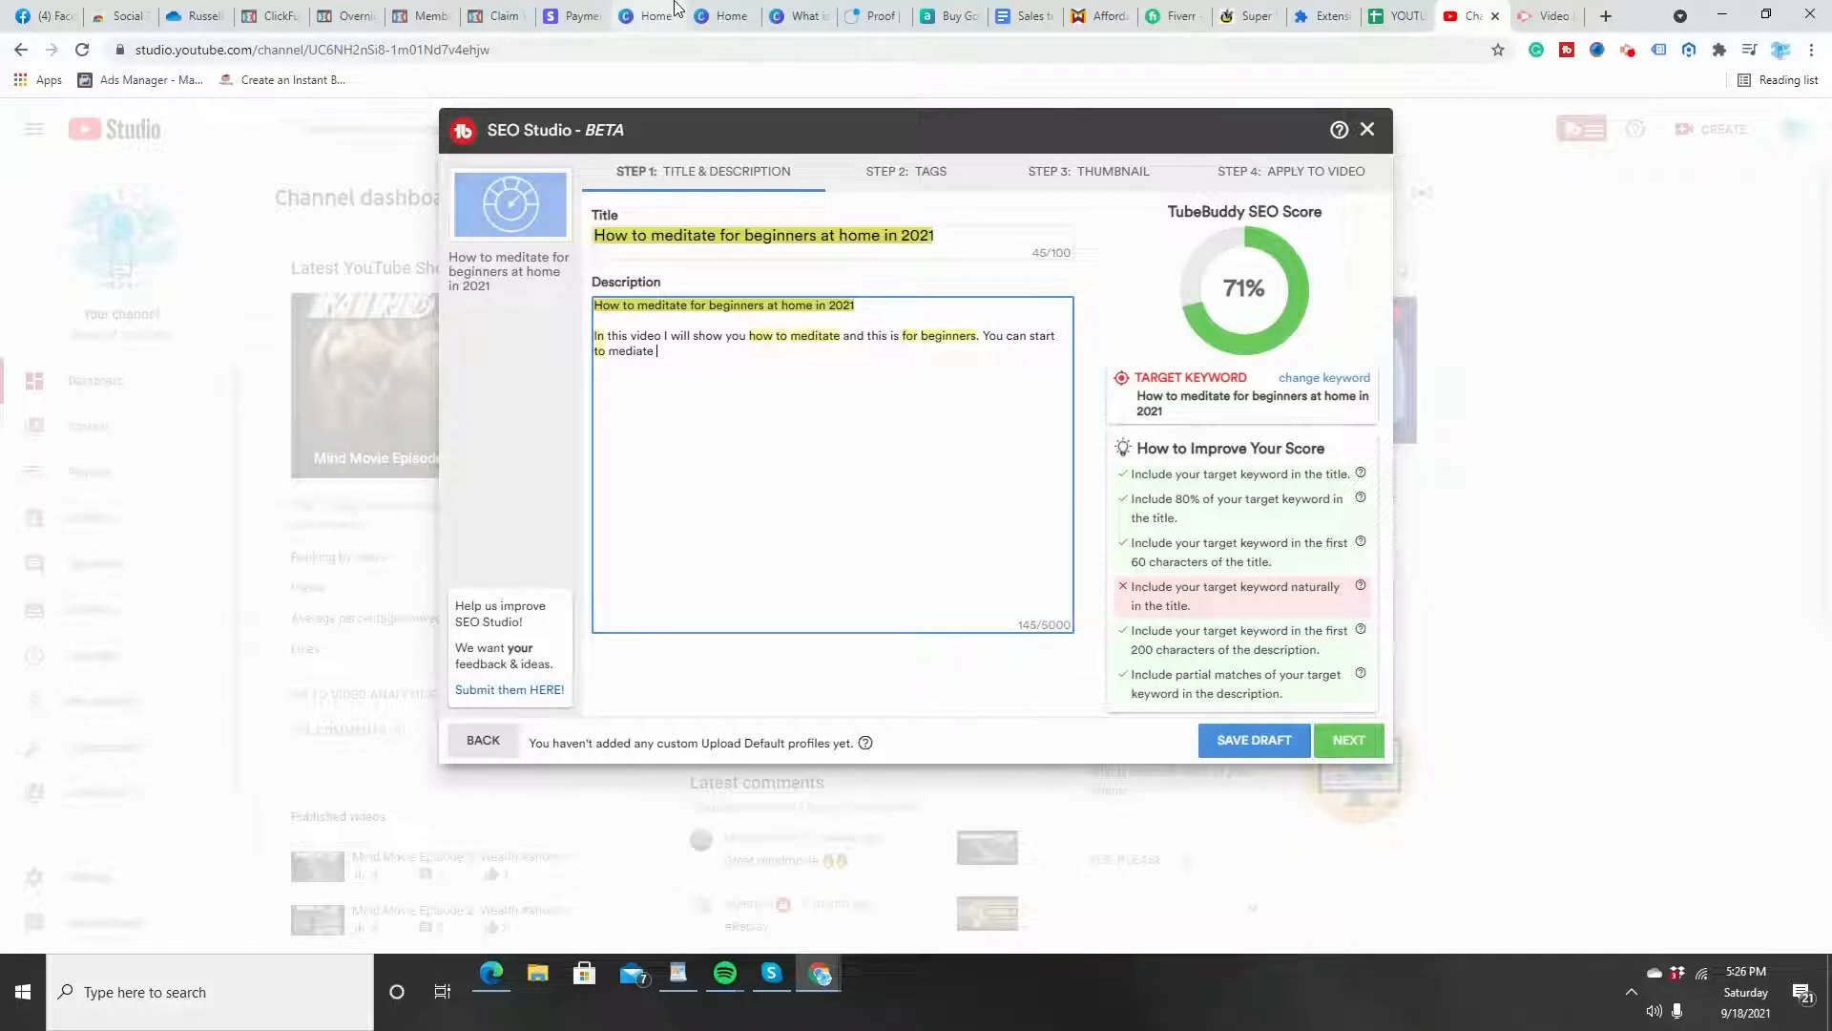
key(BackSpace)
key(BackSpace)
text(tate at)
text( hp)
key(BackSpace)
text(ome right no in )
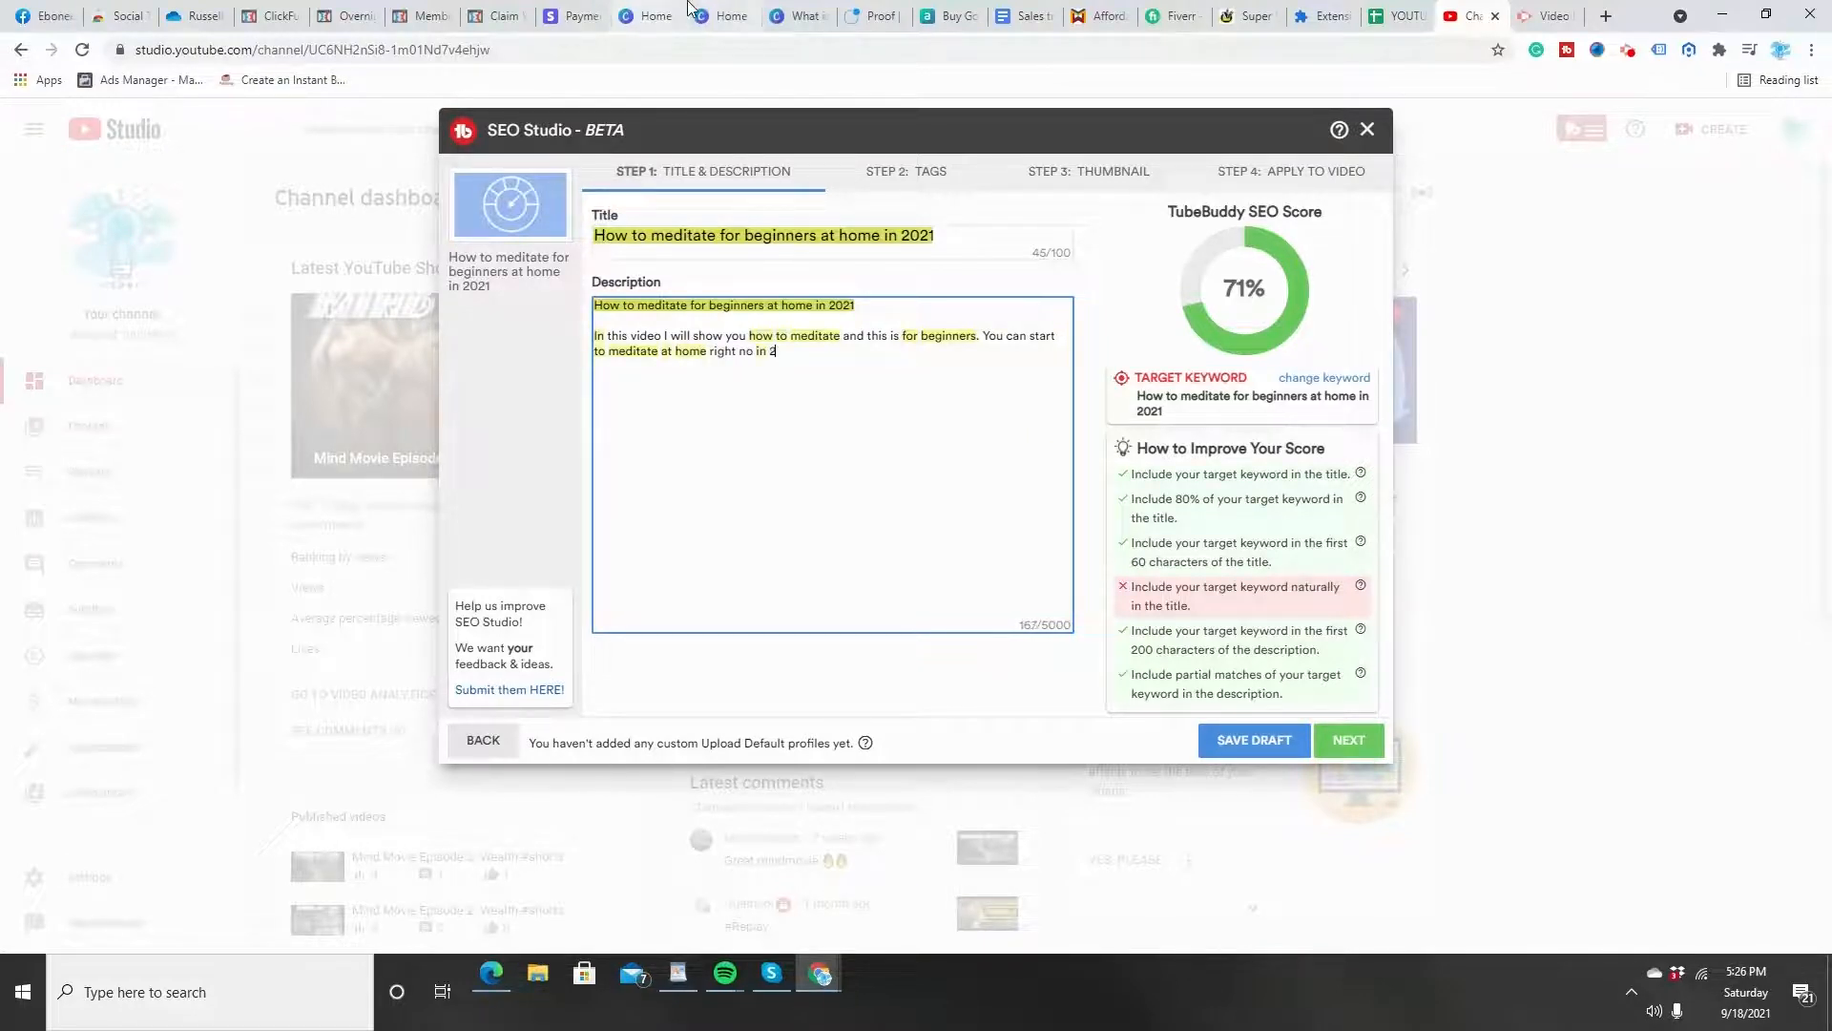
text(2021)
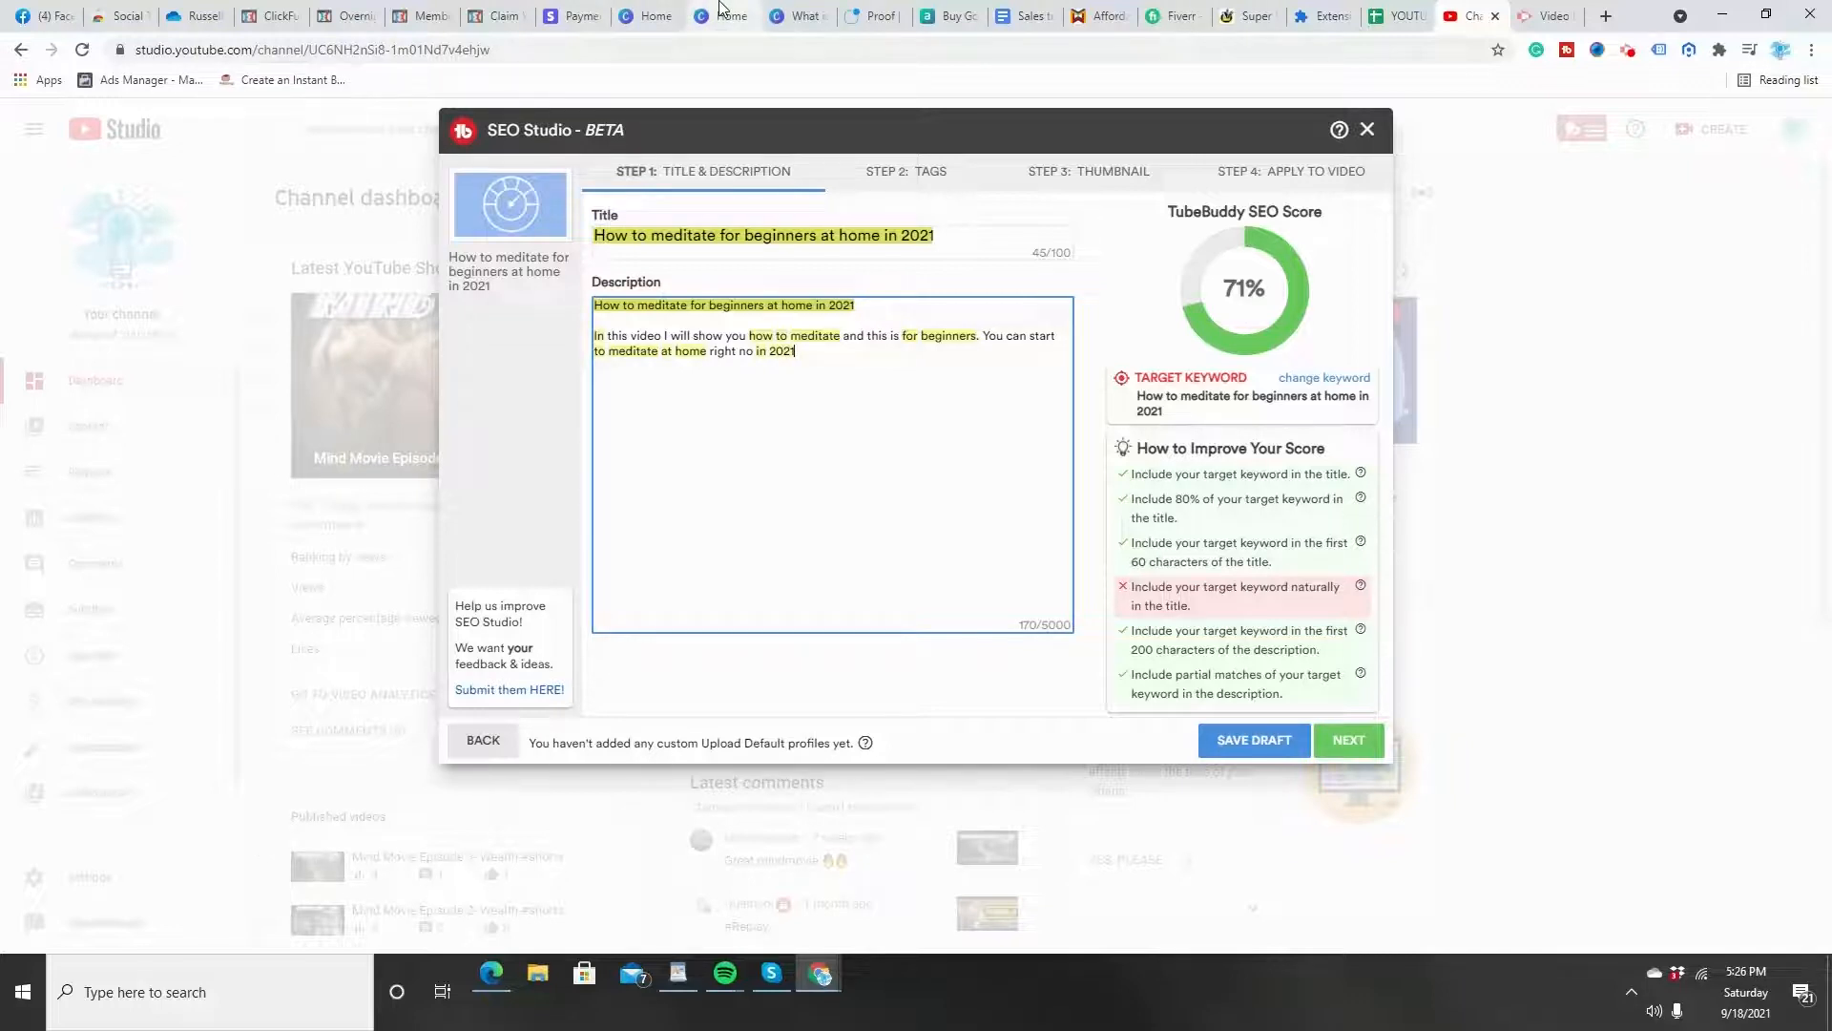
click(1088, 456)
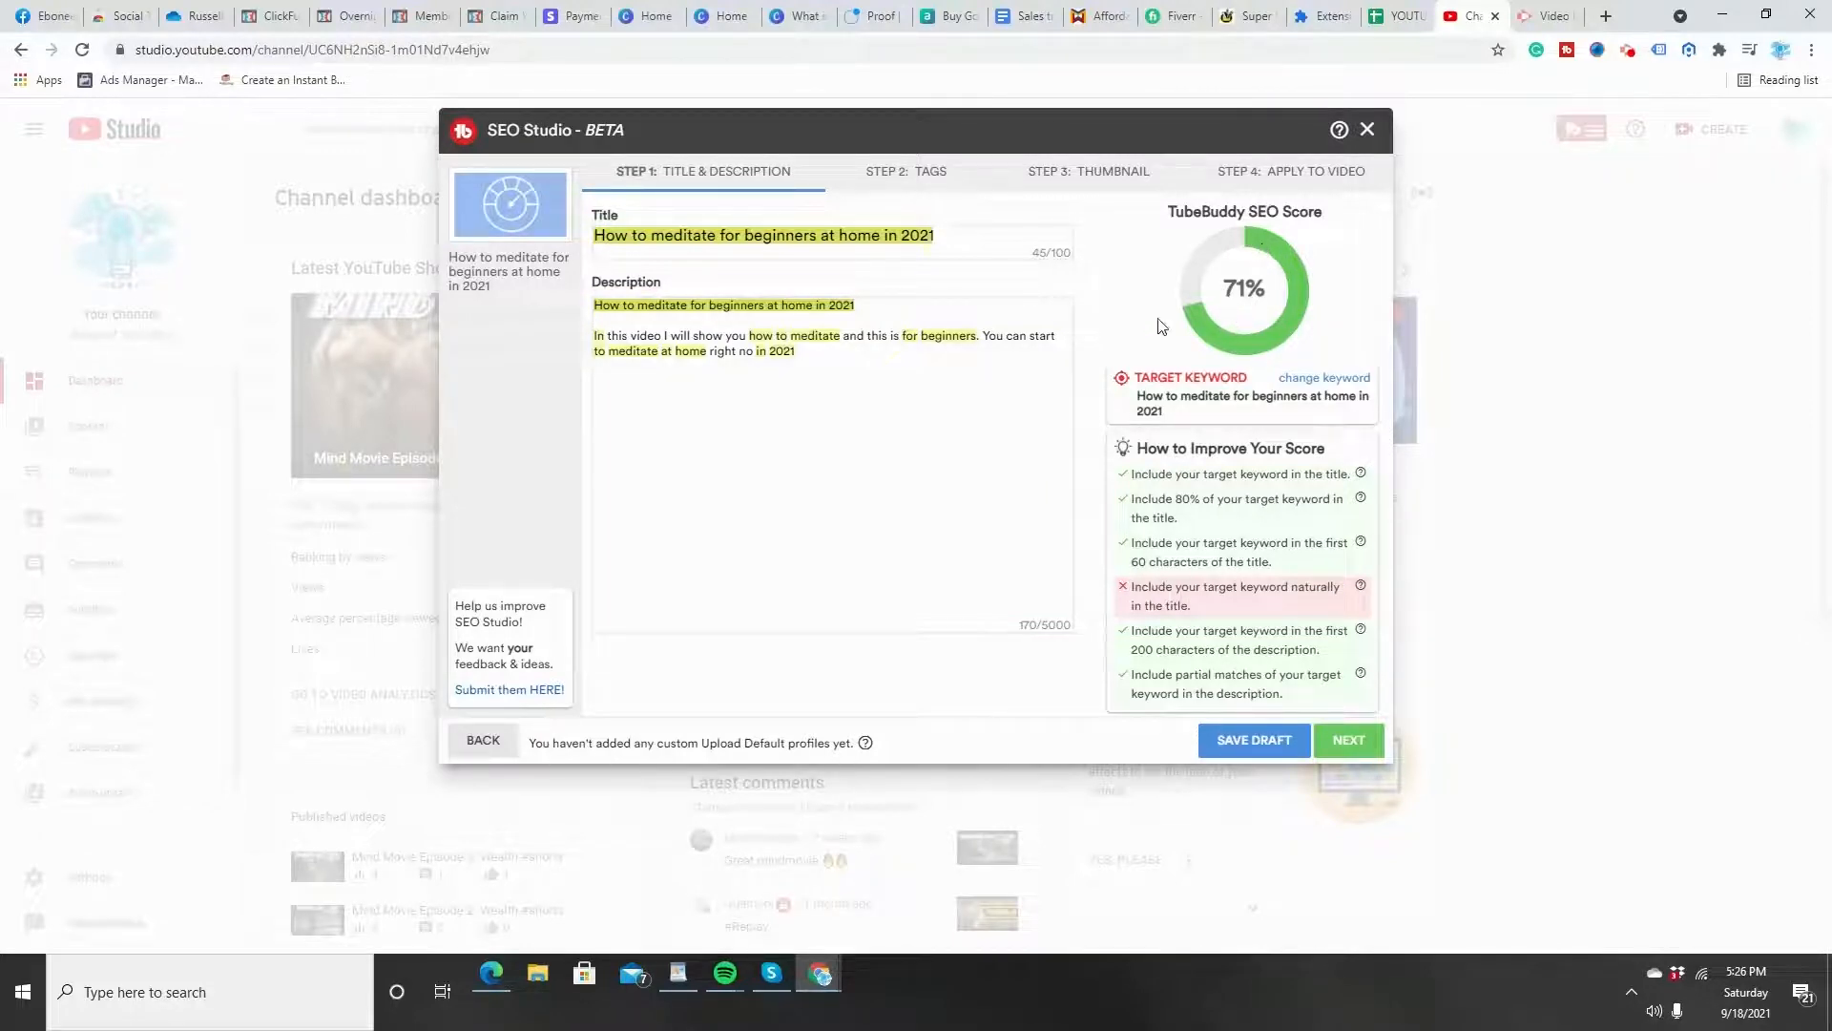
click(834, 359)
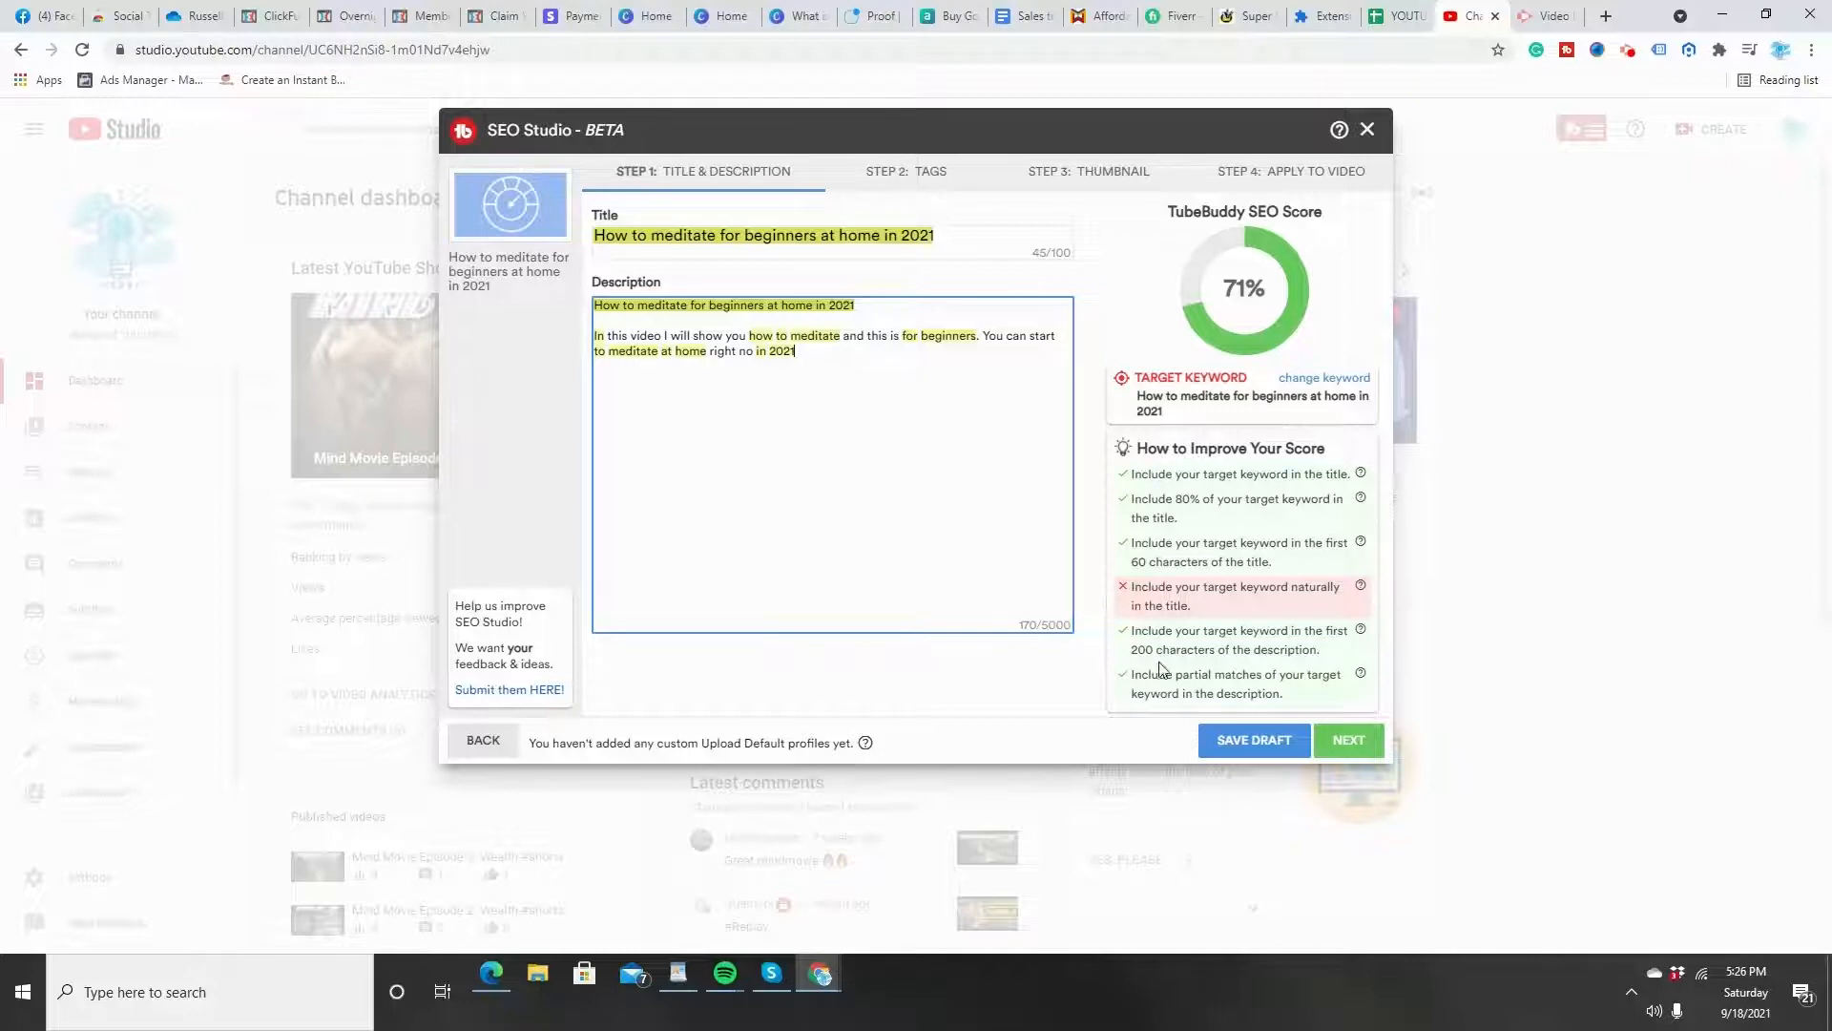
Proceed to the tags and add the suggestions "how to meditate properly for beginners" and "how to start meditating for beginners at home"
click(1349, 741)
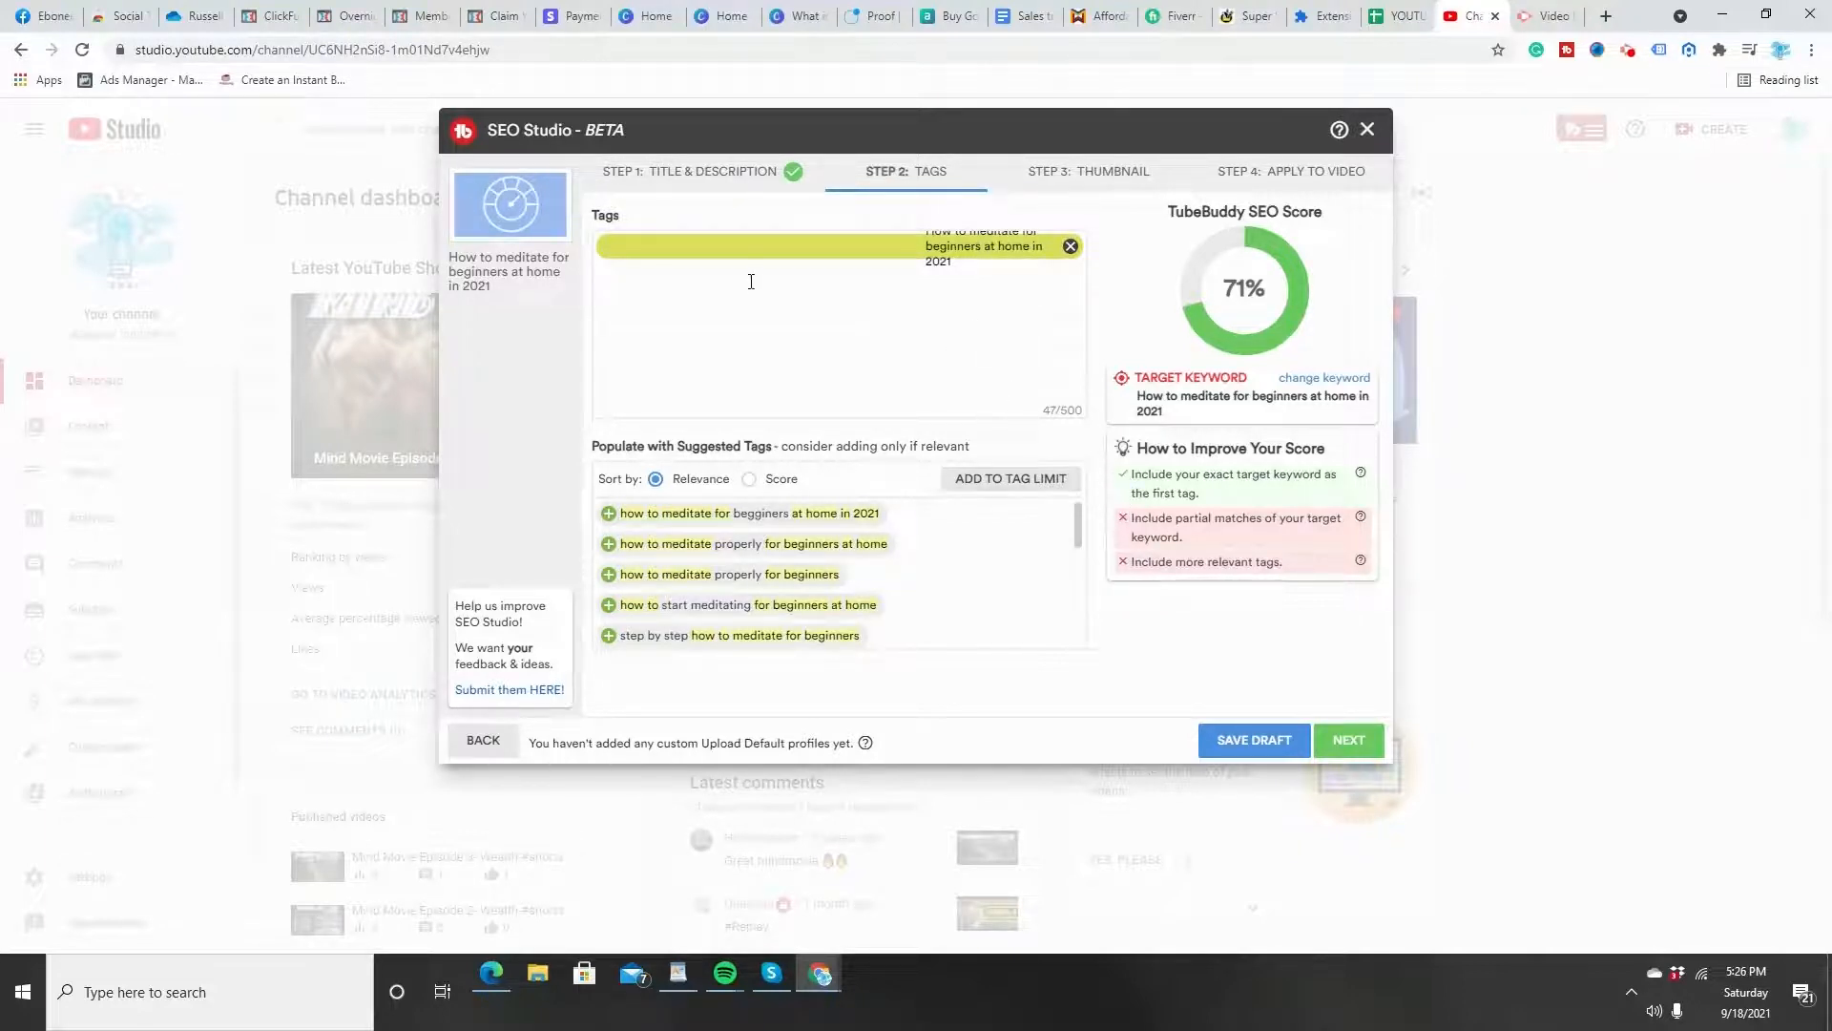
click(608, 574)
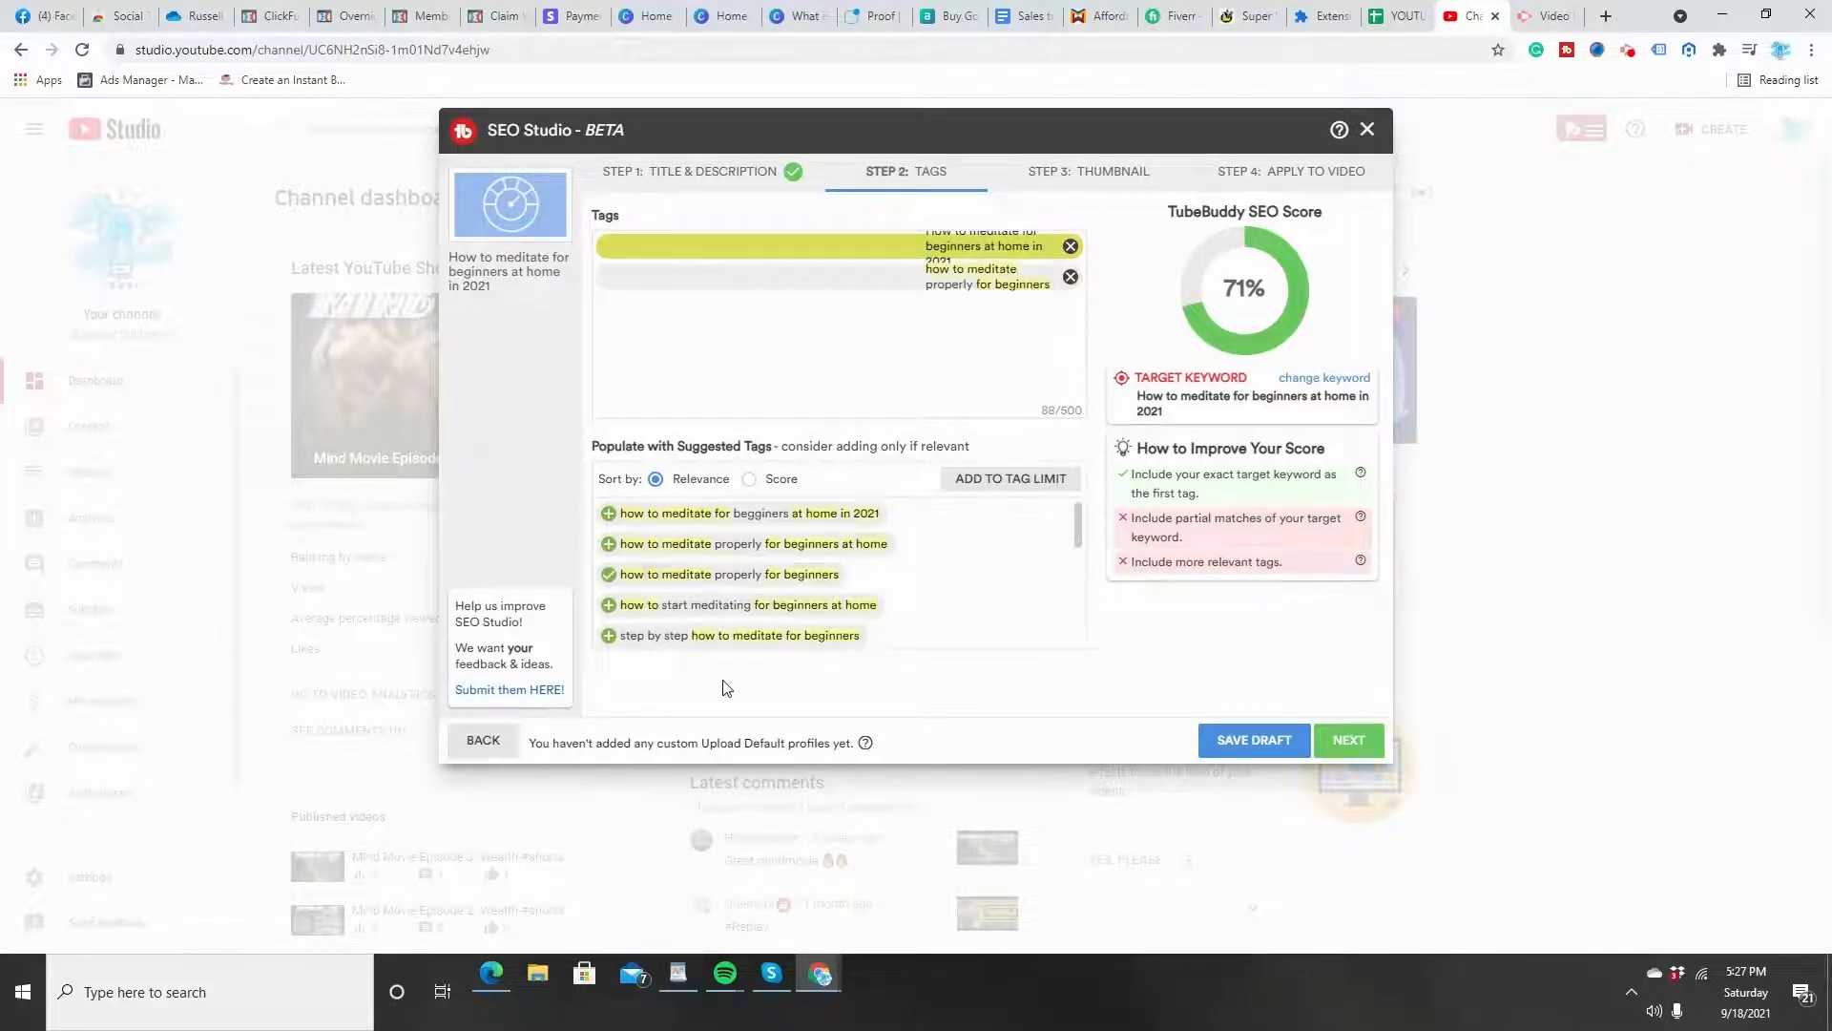
click(608, 605)
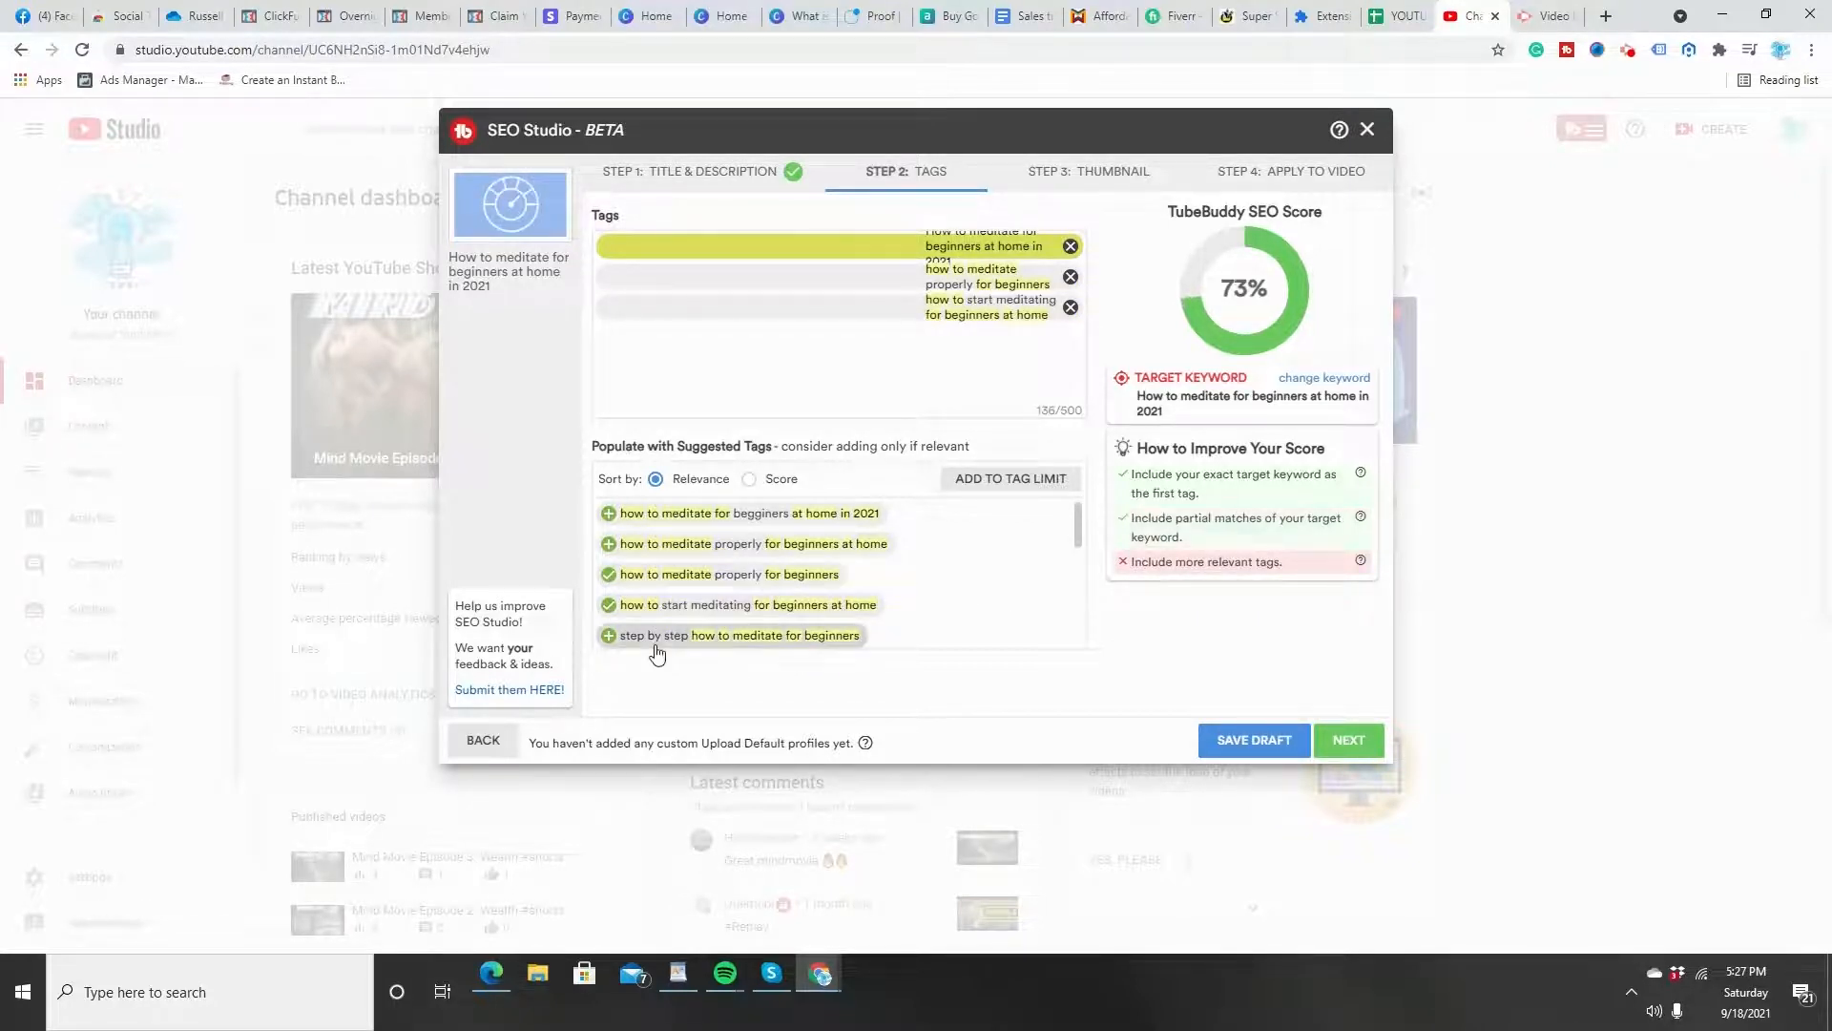
Add the suggested tags "step by step how to meditate for beginners" and "how to meditate properly for beginners at home"
click(608, 635)
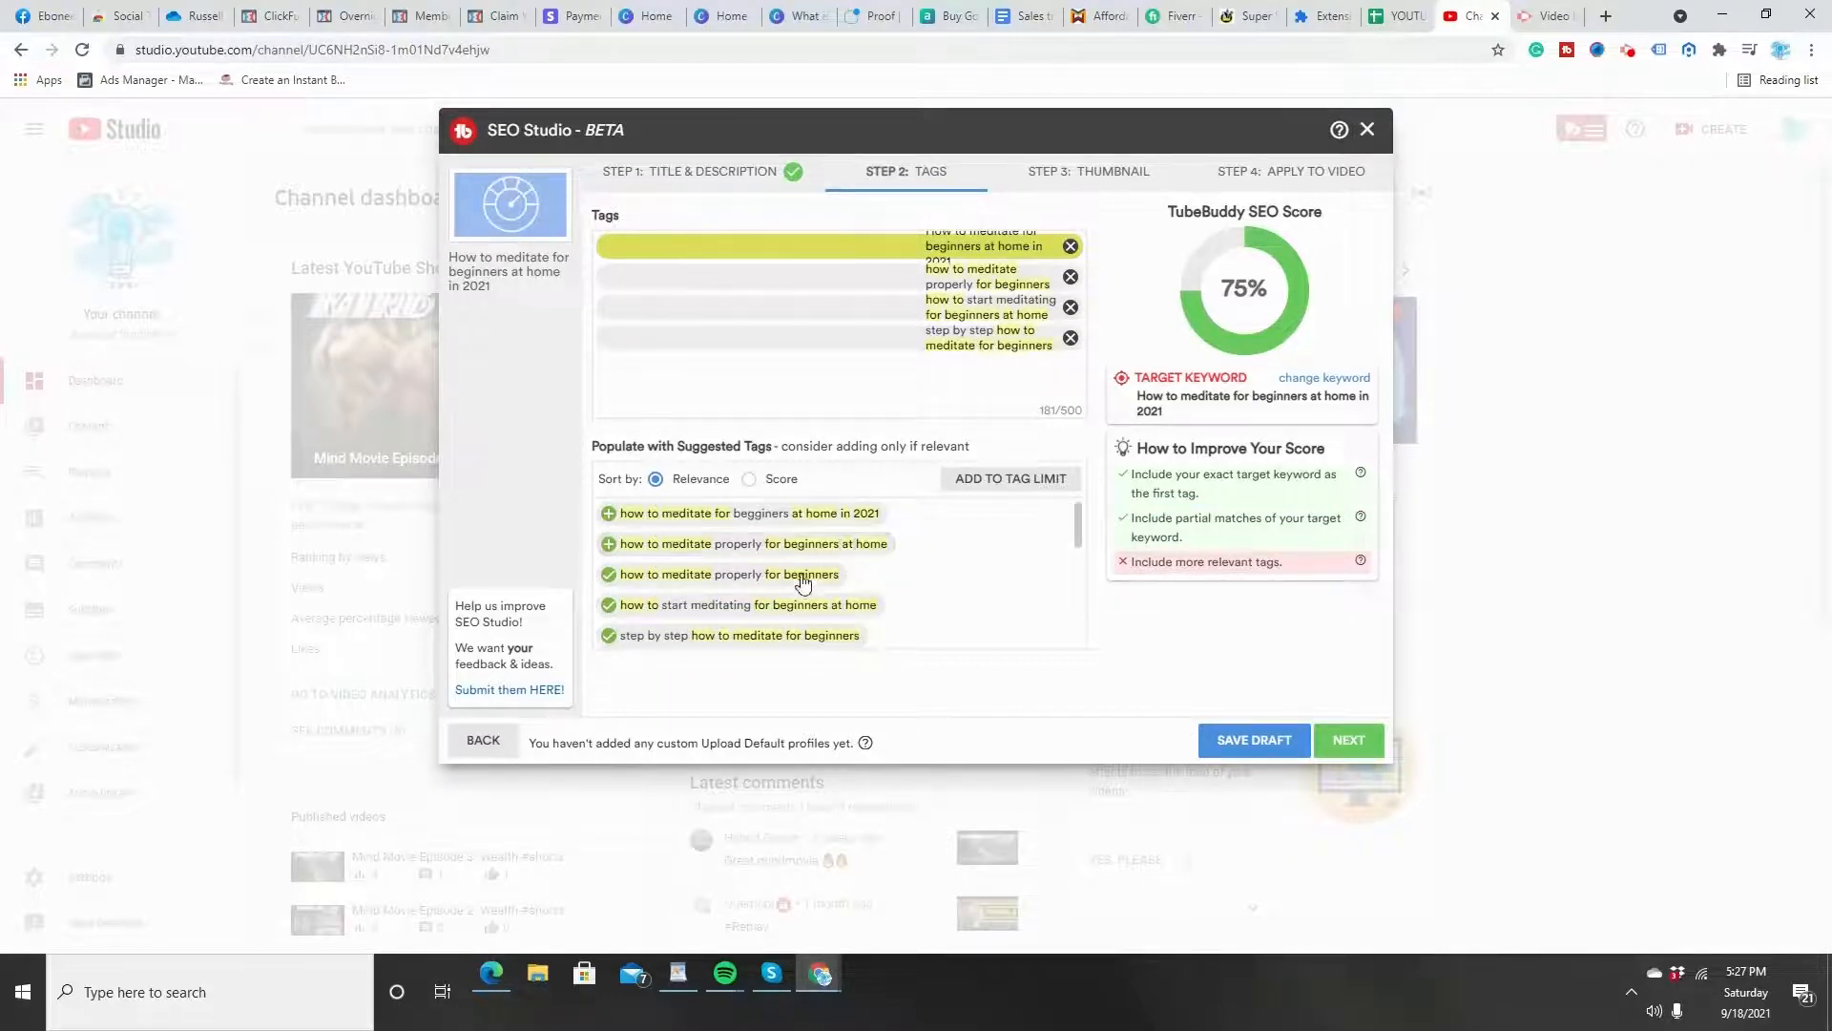
click(608, 543)
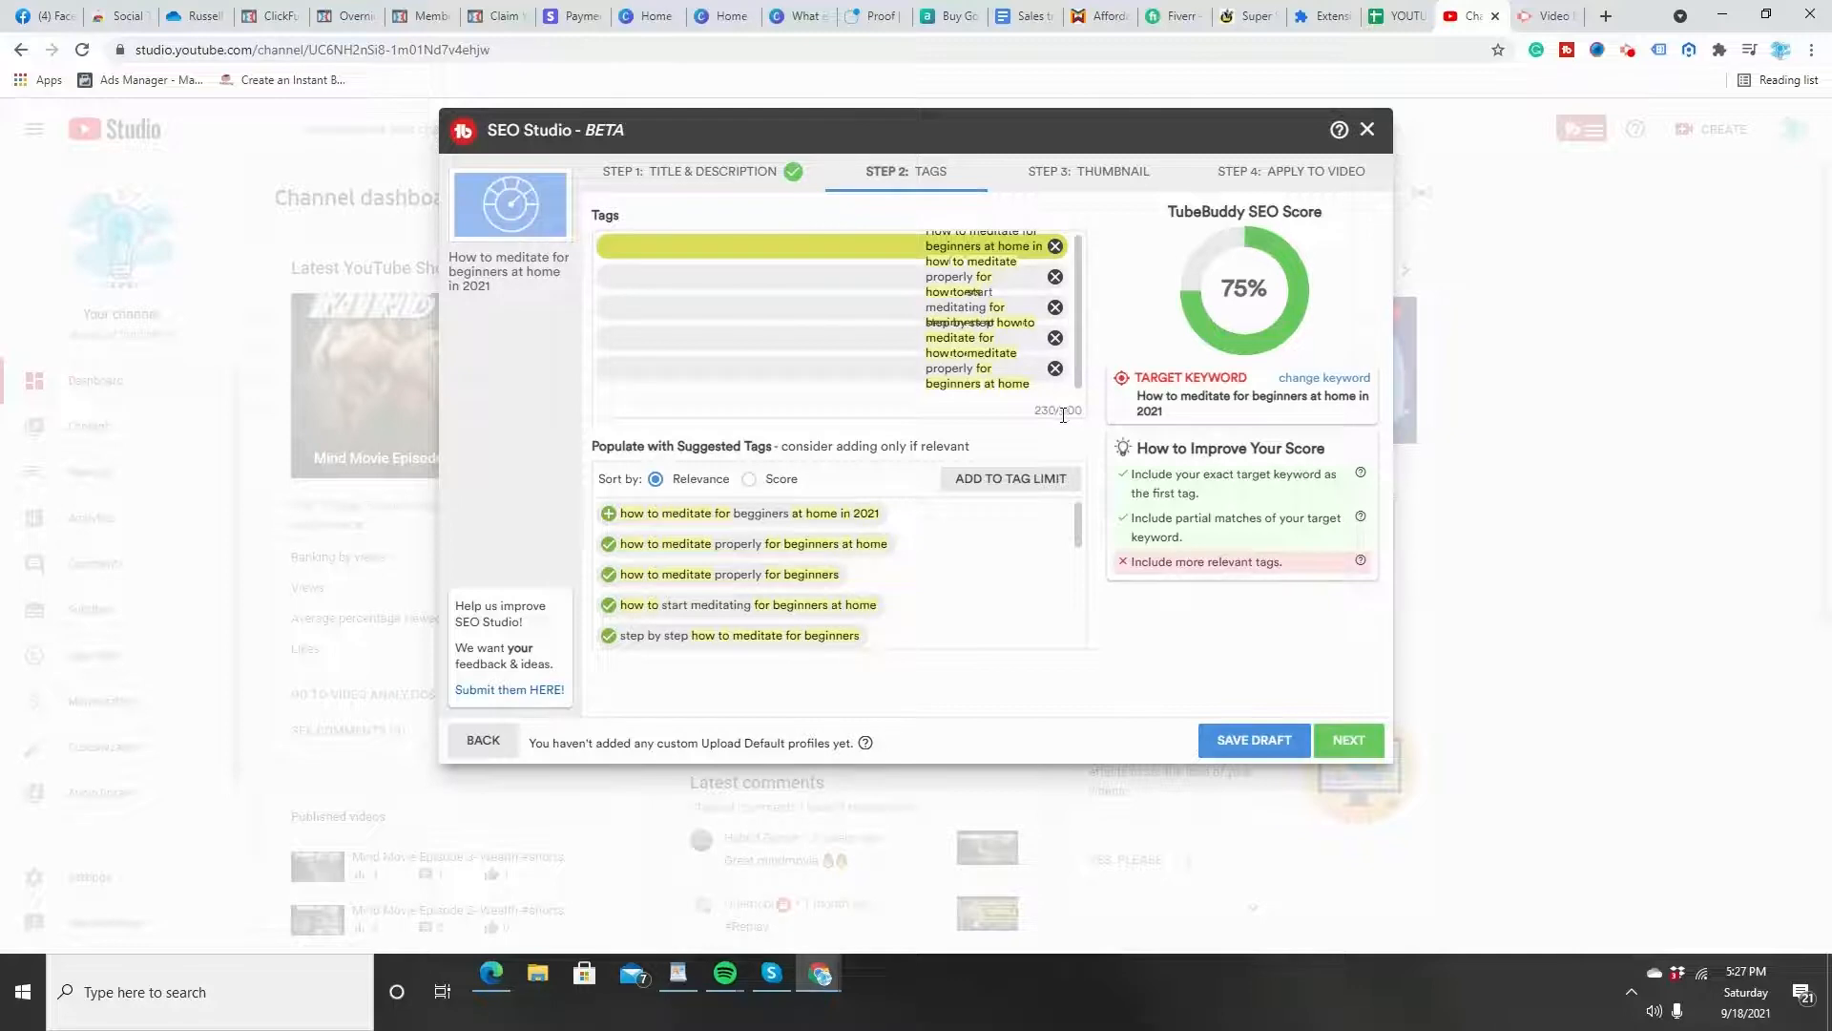
mouse_move(1061, 413)
mouse_down()
mouse_move(1193, 520)
mouse_move(1081, 409)
mouse_up()
Continue past the thumbnail stage without changing the thumbnail and save the optimization as a draft
click(1334, 747)
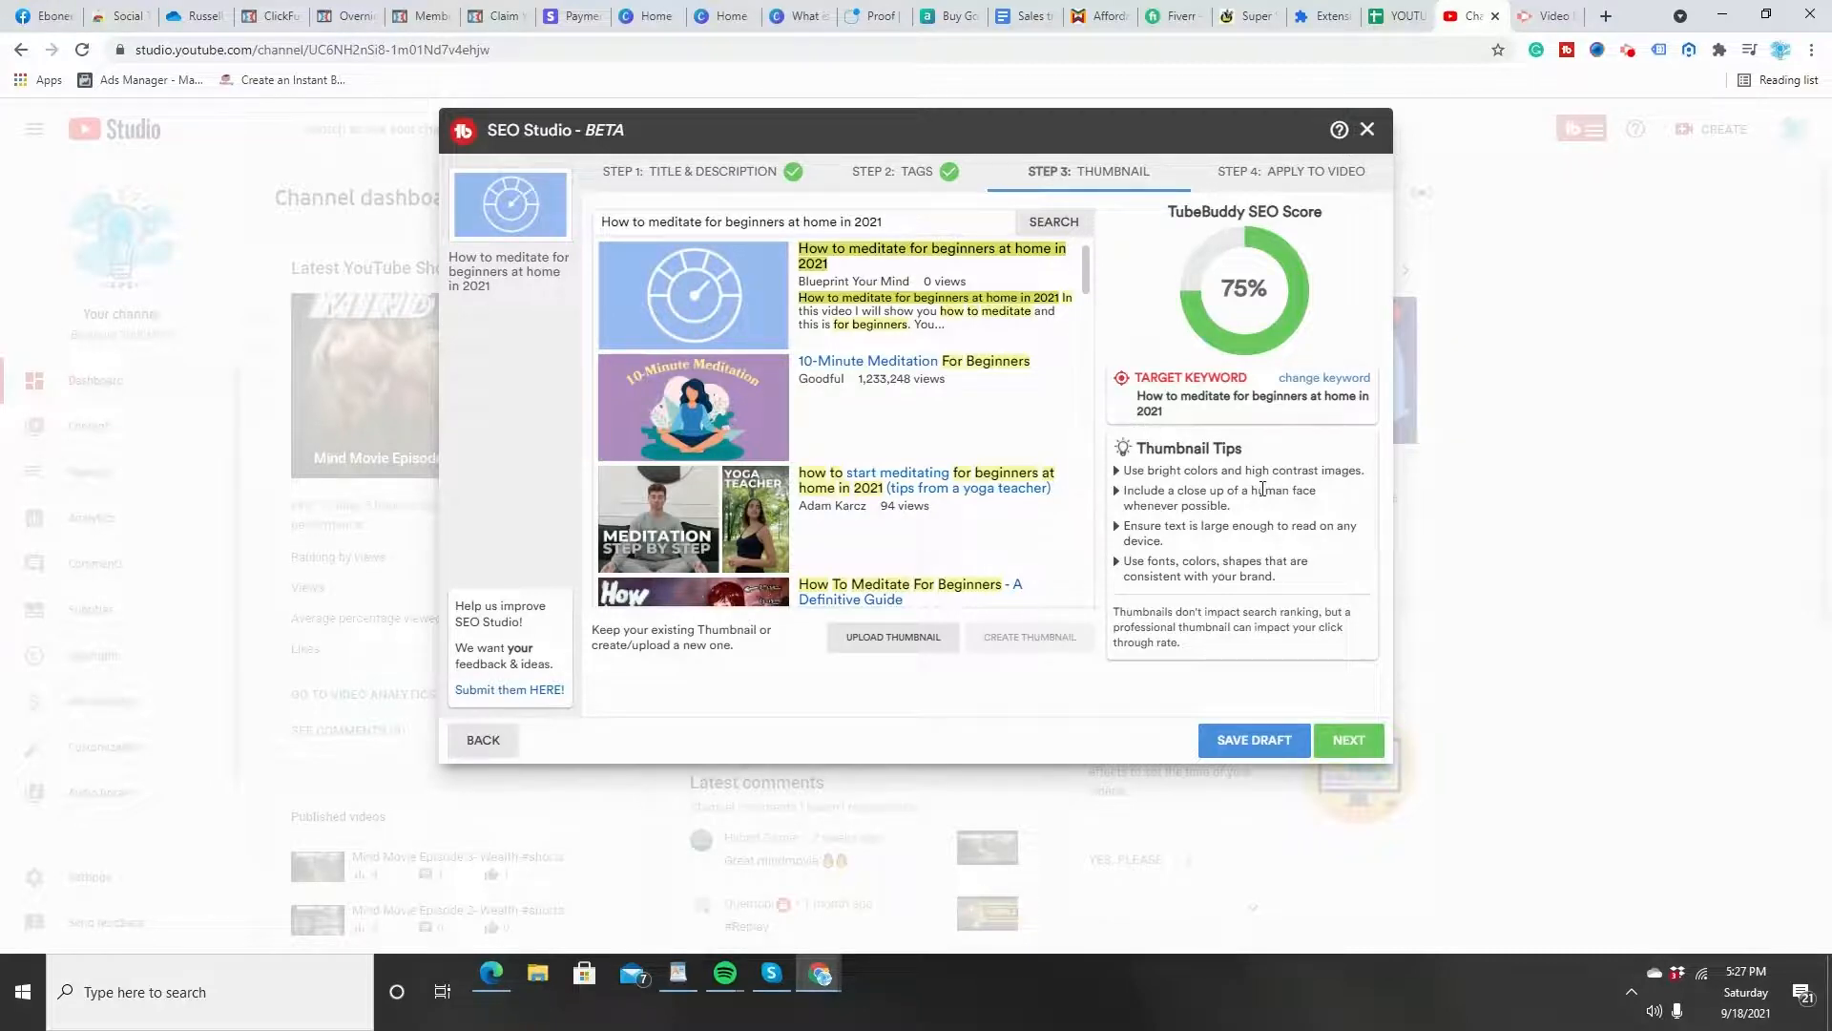
click(1350, 745)
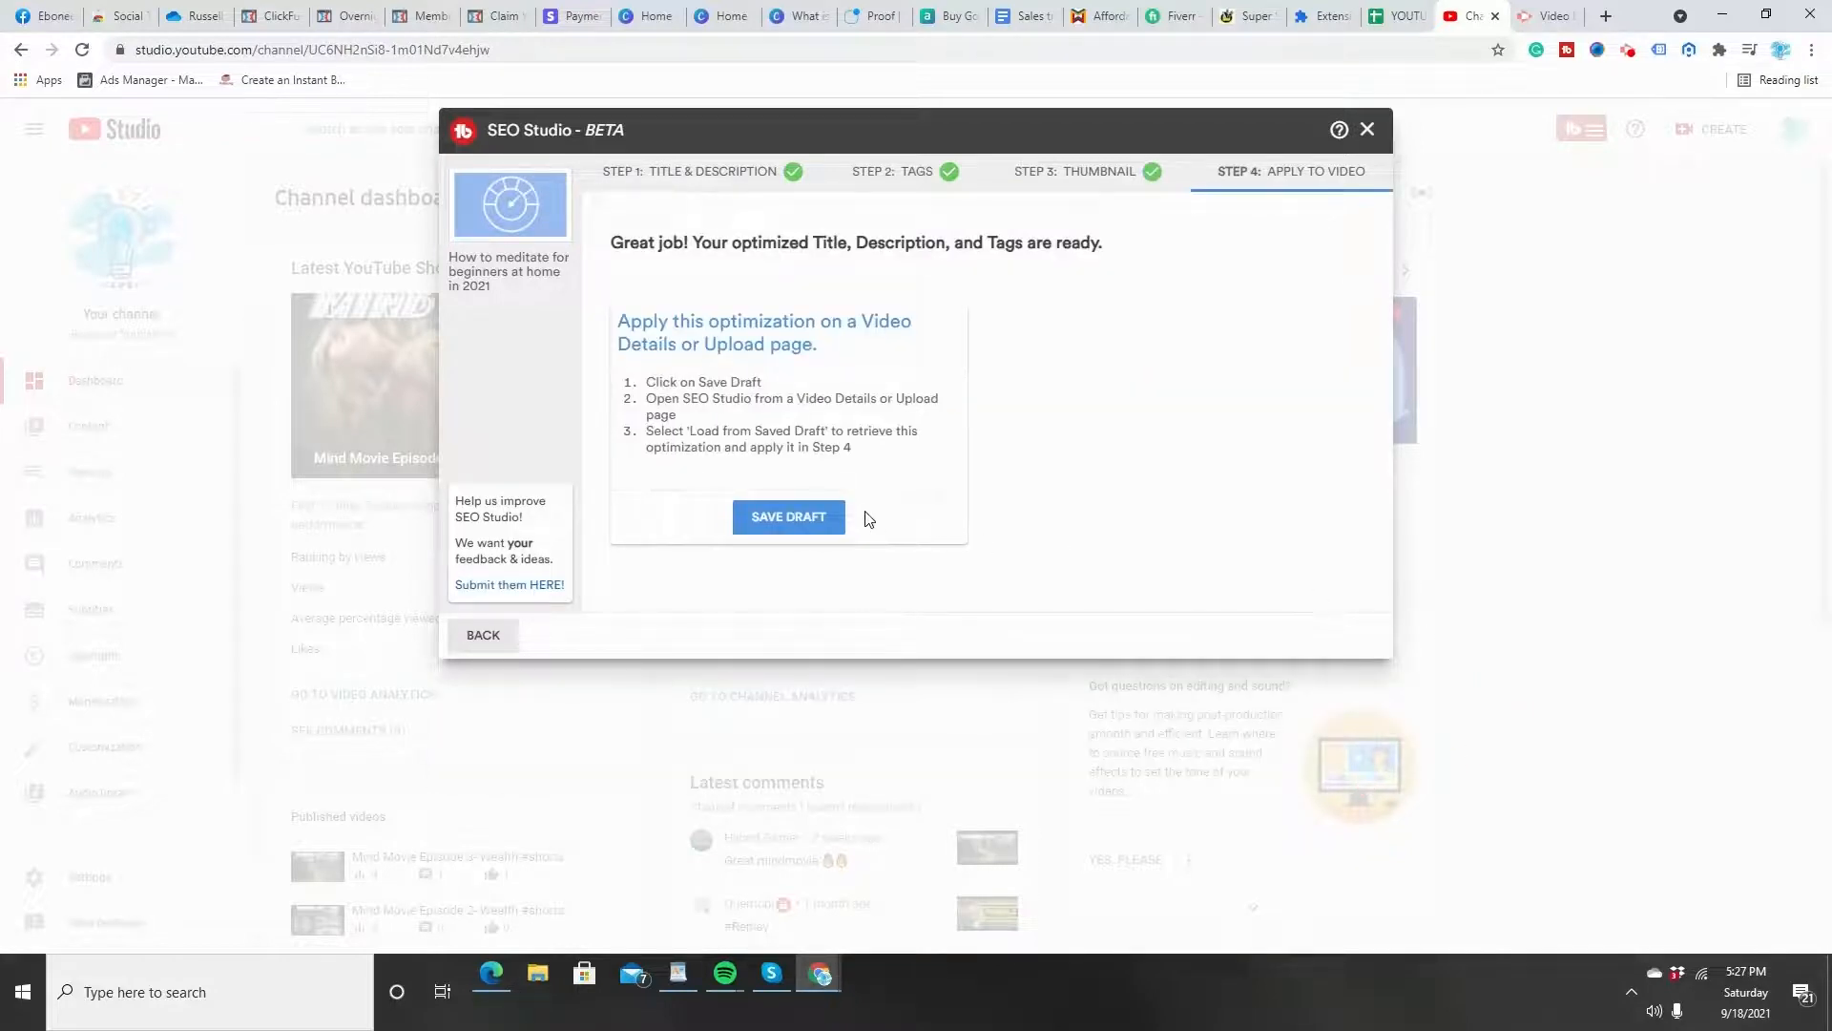
click(816, 518)
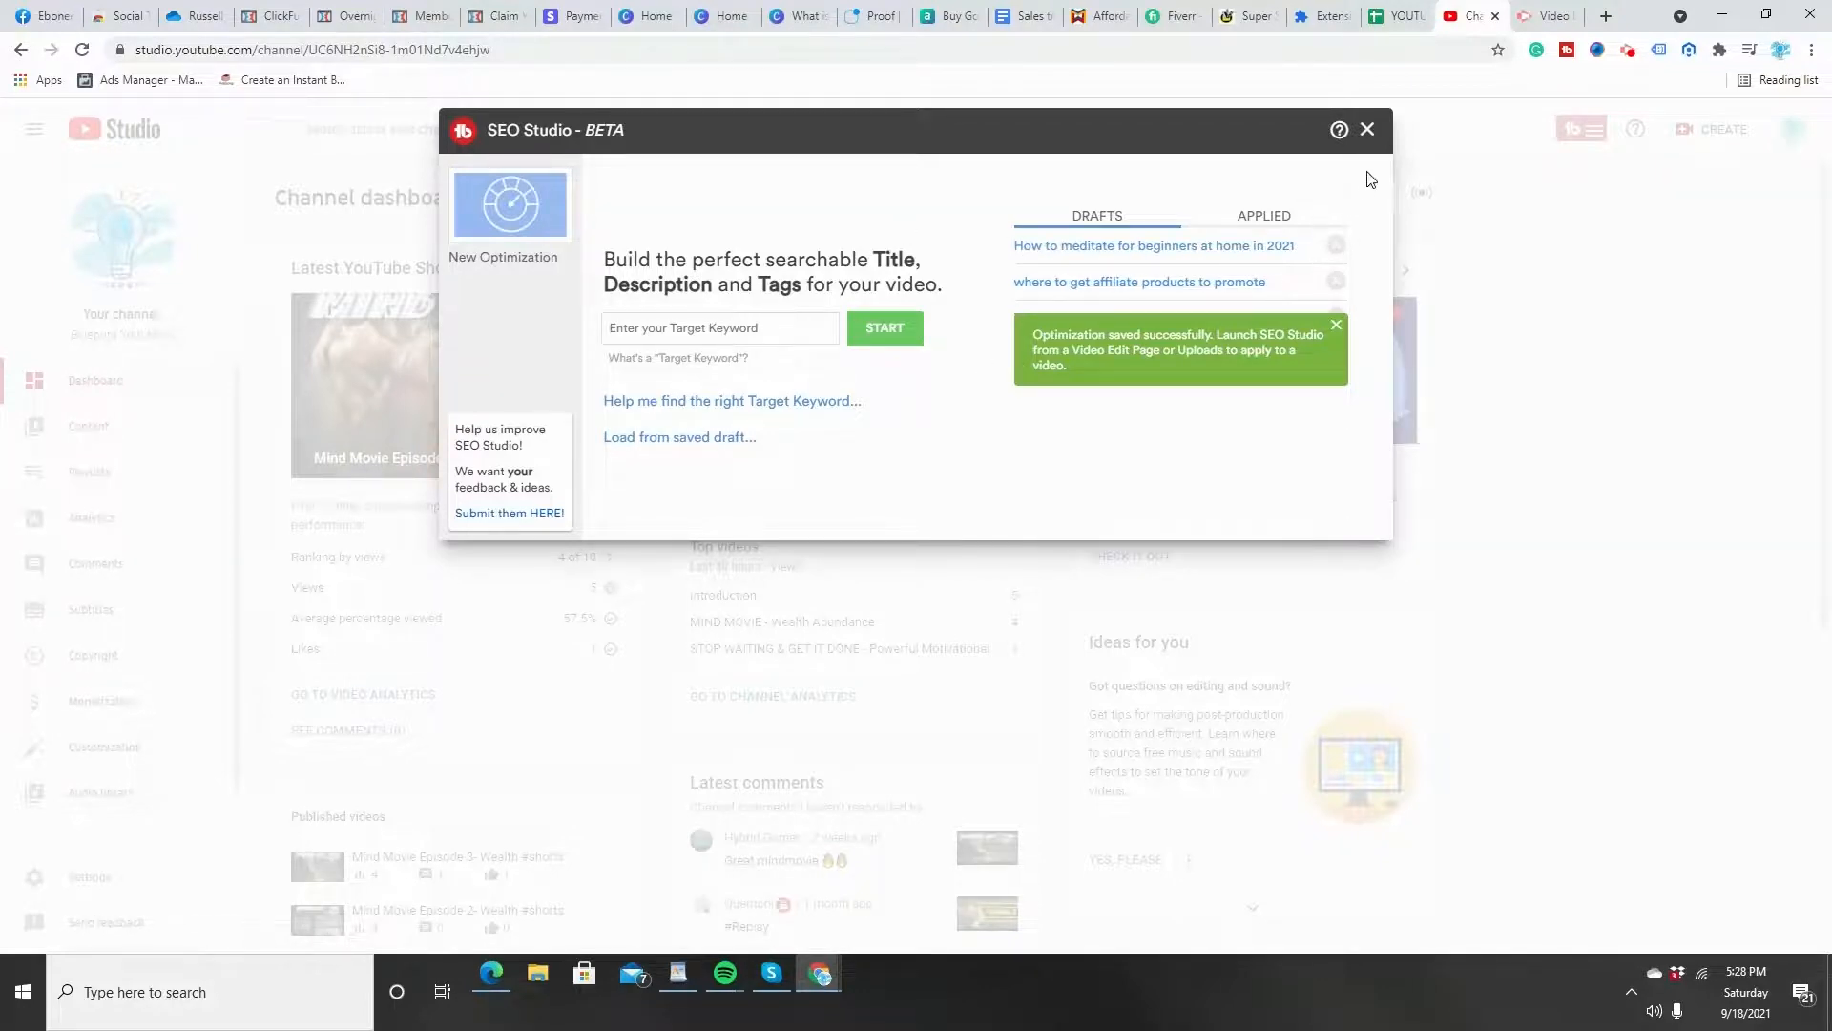
click(1630, 50)
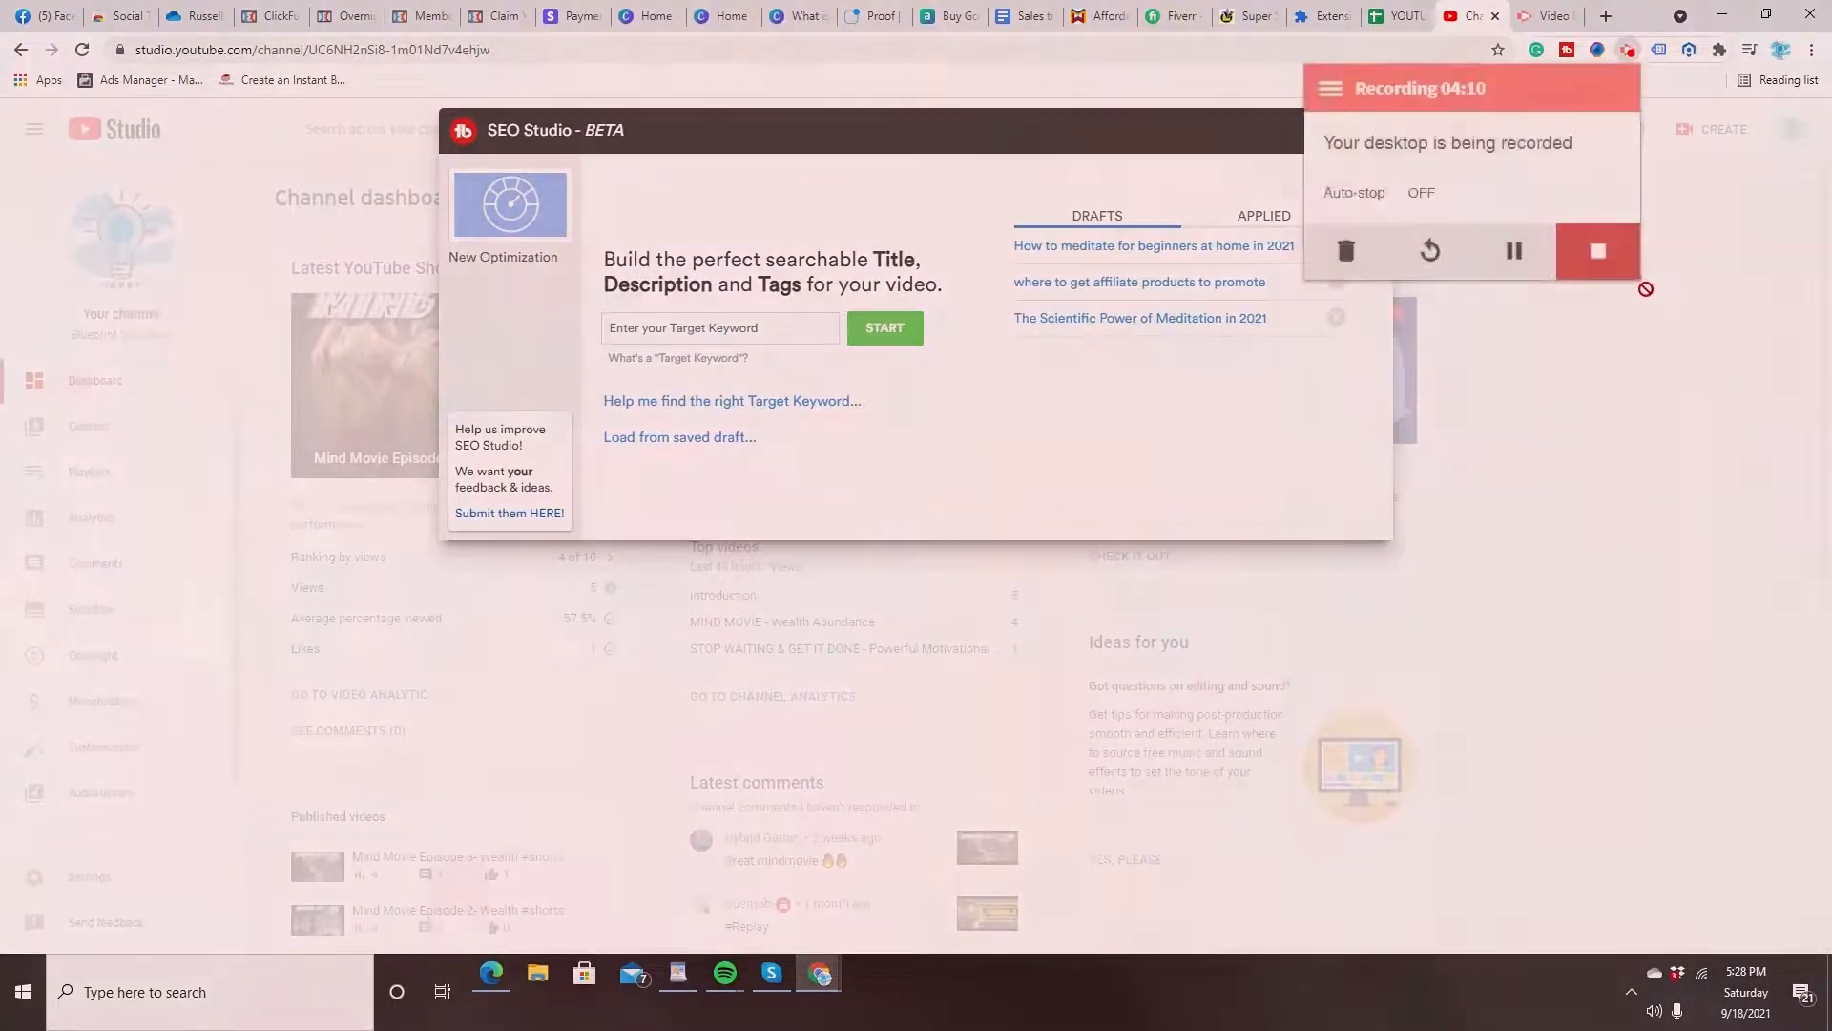